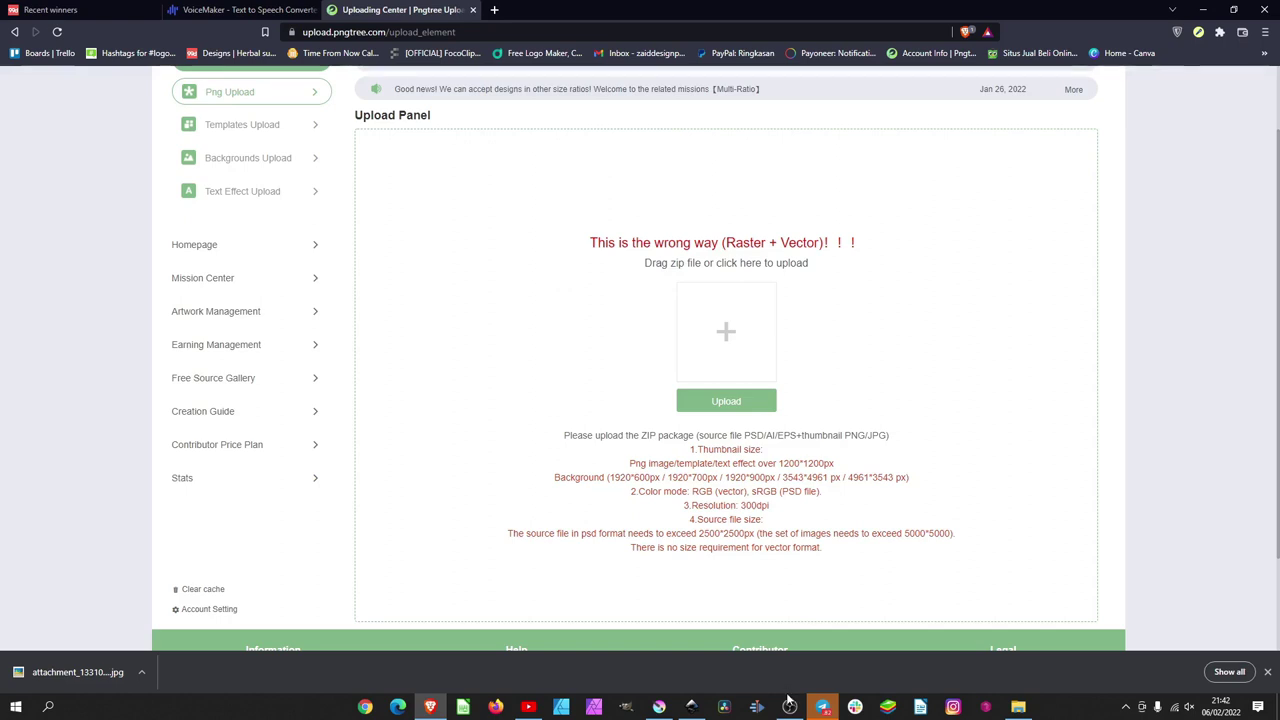
Capture the Krita tree sketch with Lightshot, copy it to the clipboard, and return to Inkscape.
key("Down")
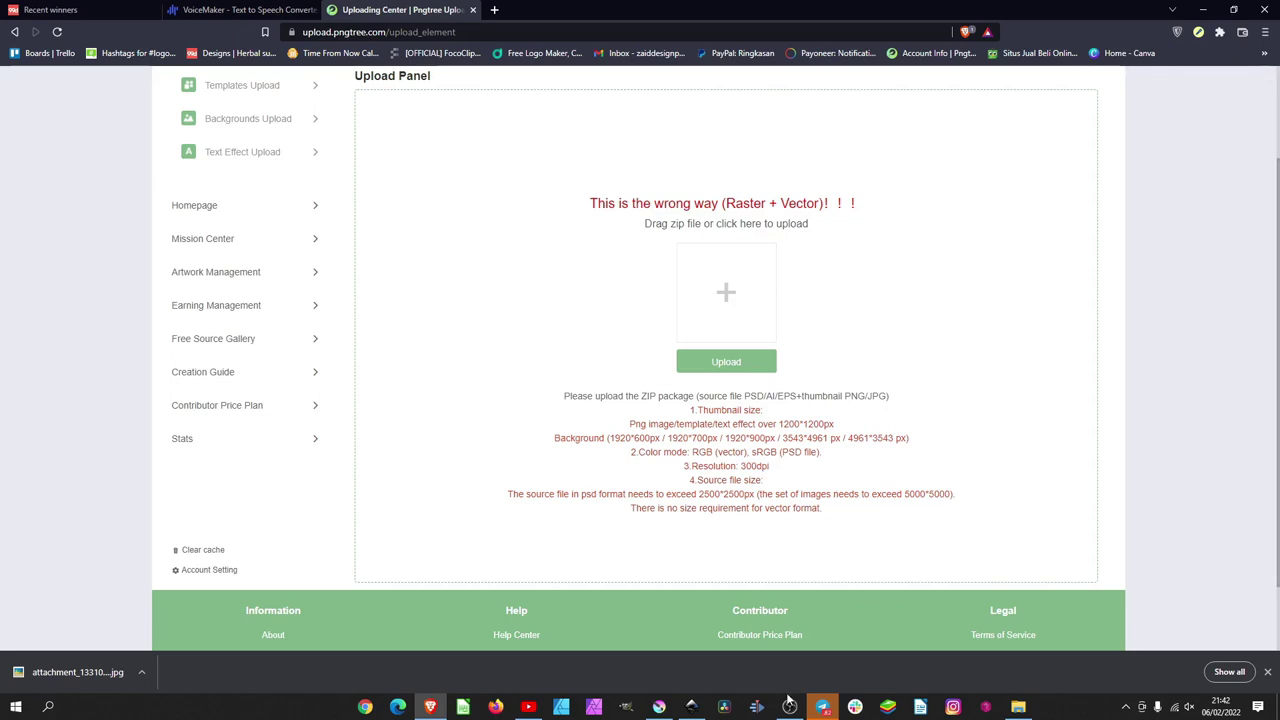
key("Home")
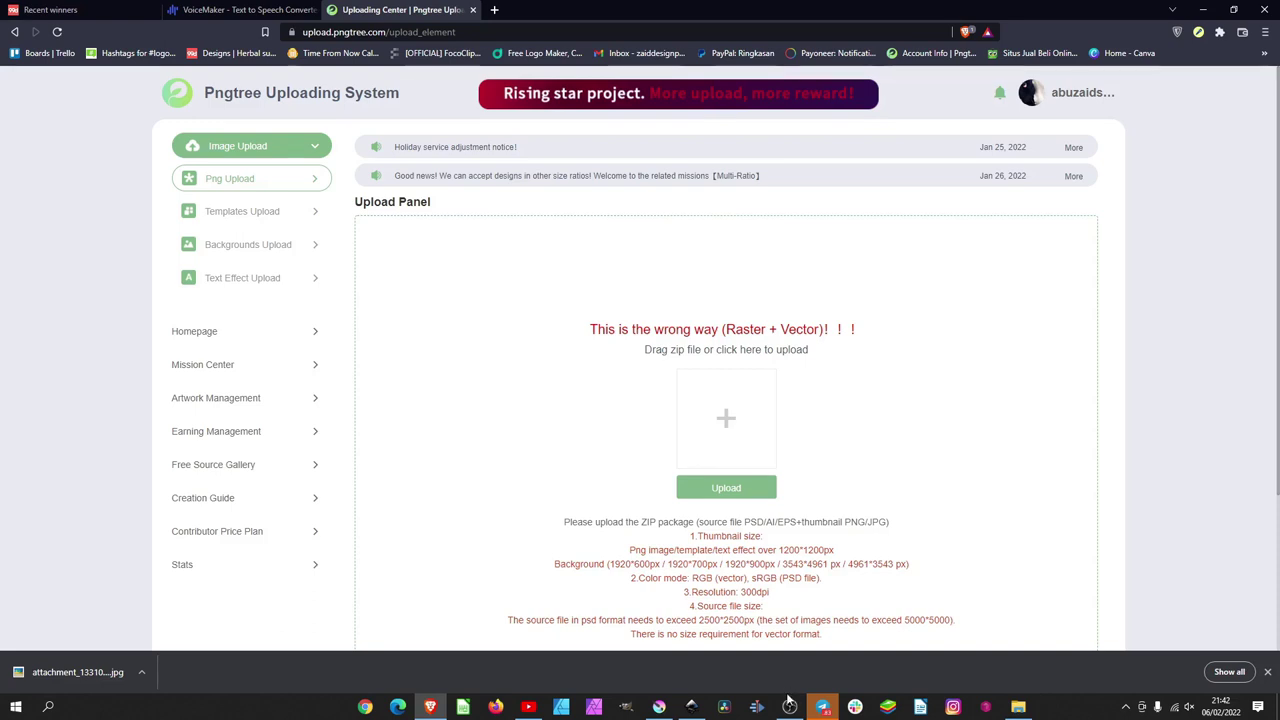
left_click(691, 707)
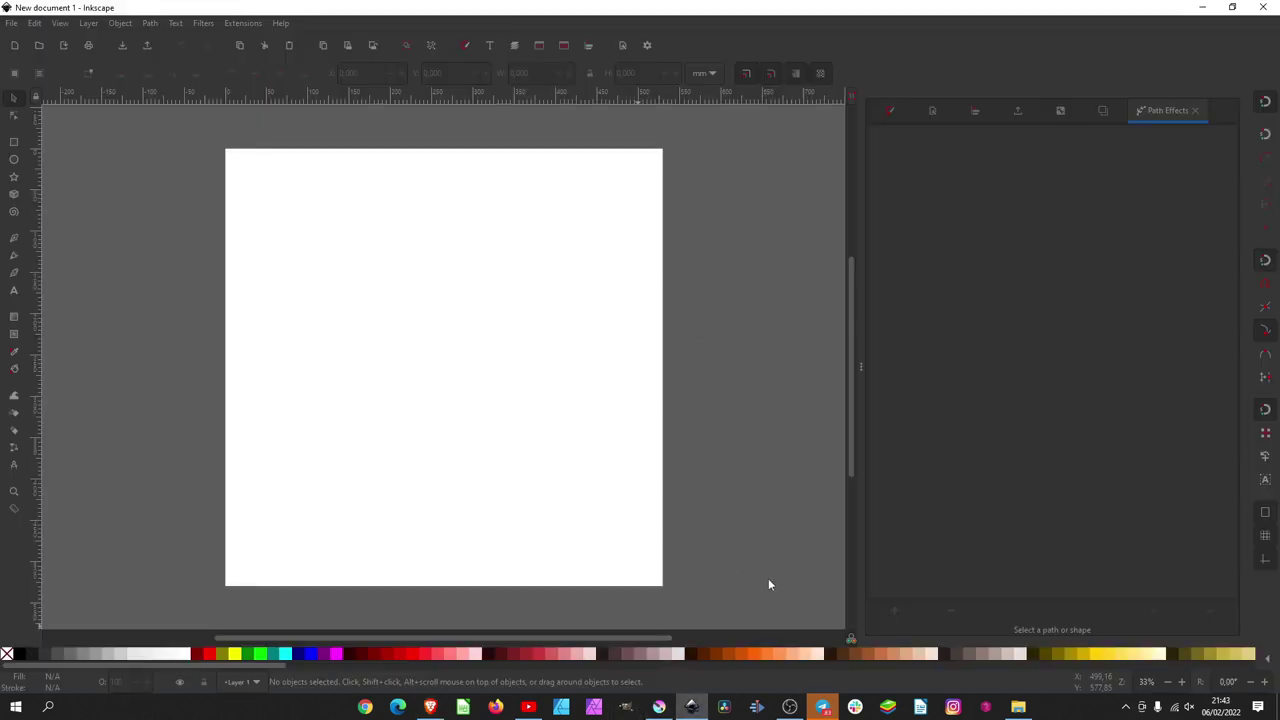
left_click(659, 707)
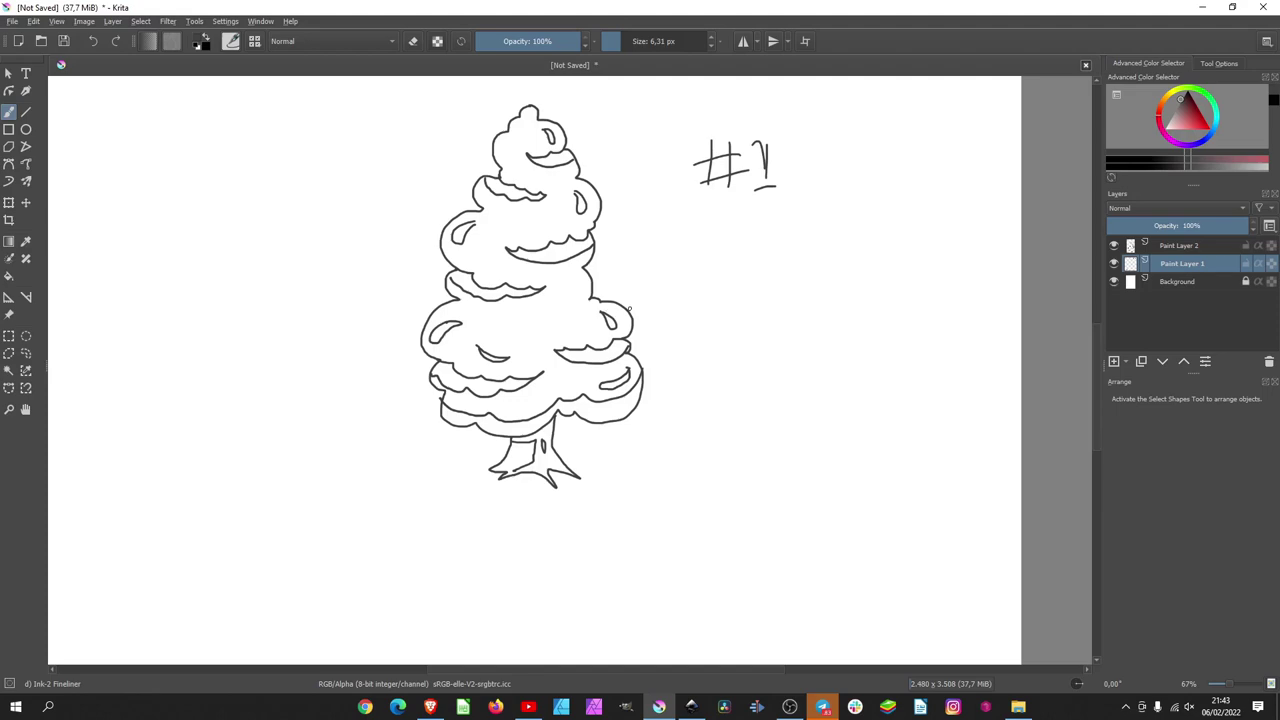
key("Print")
left_click_drag(733, 86, 333, 508)
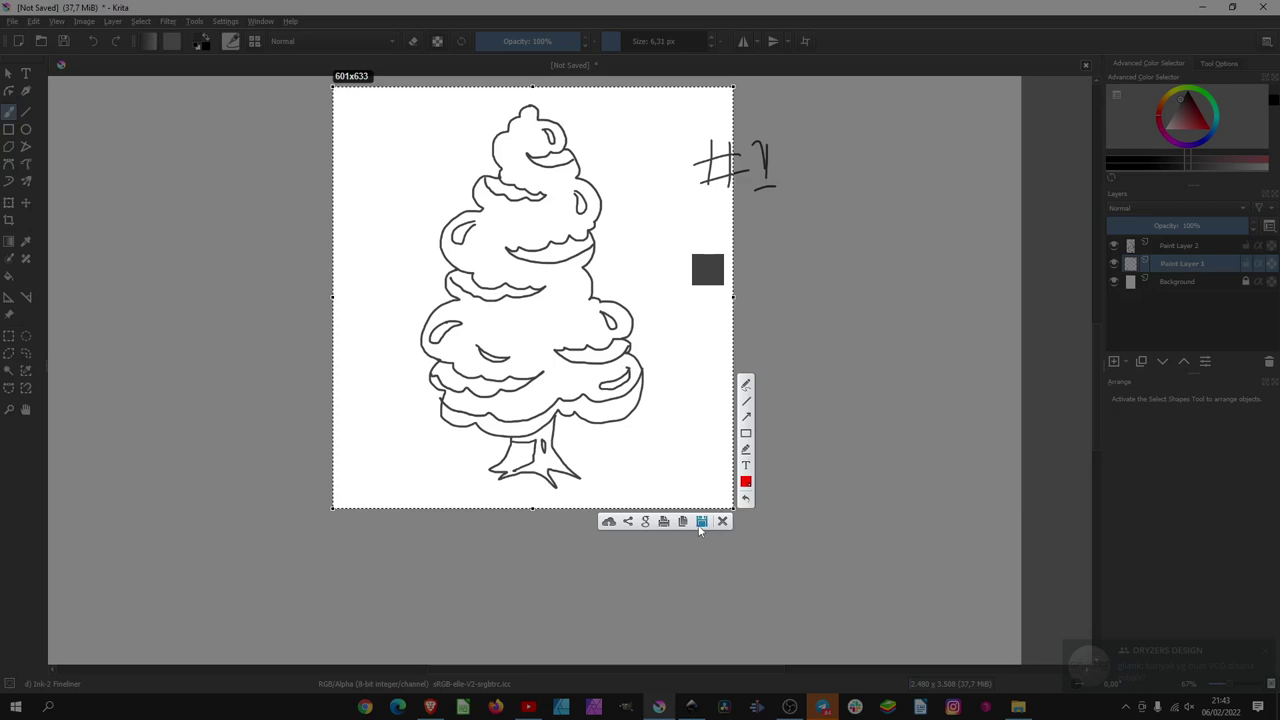
left_click(683, 521)
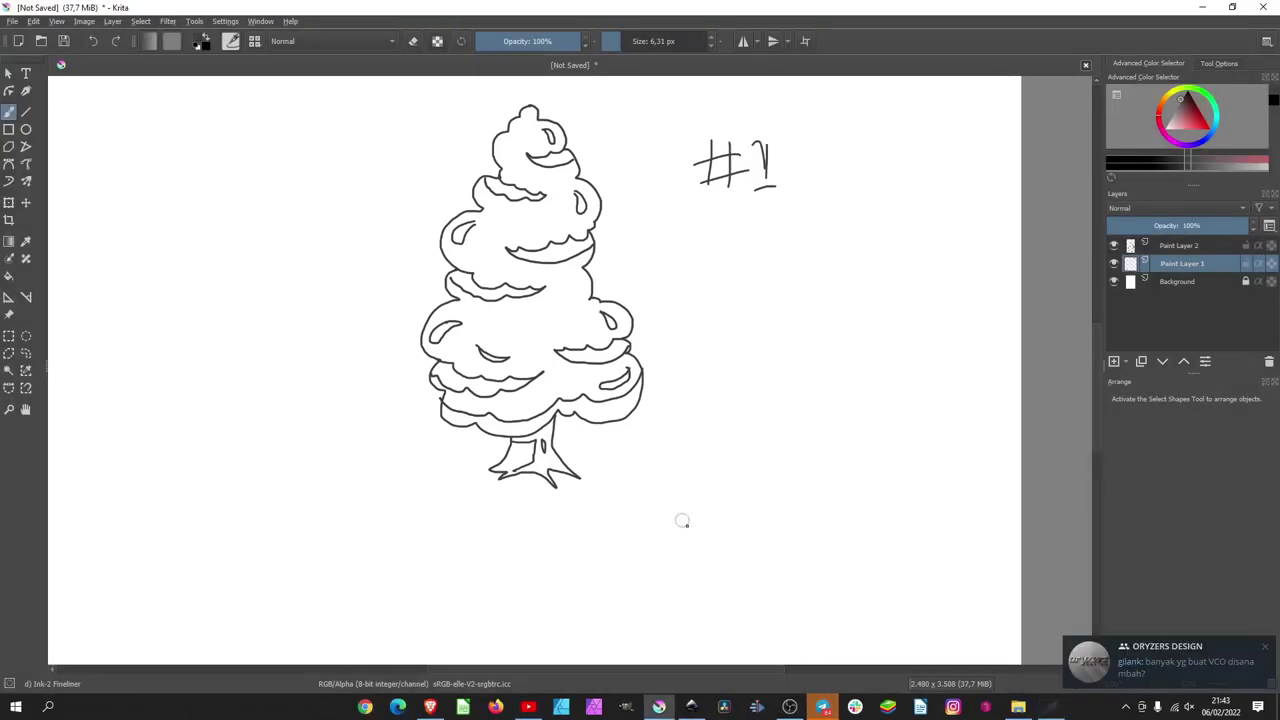
left_click(691, 707)
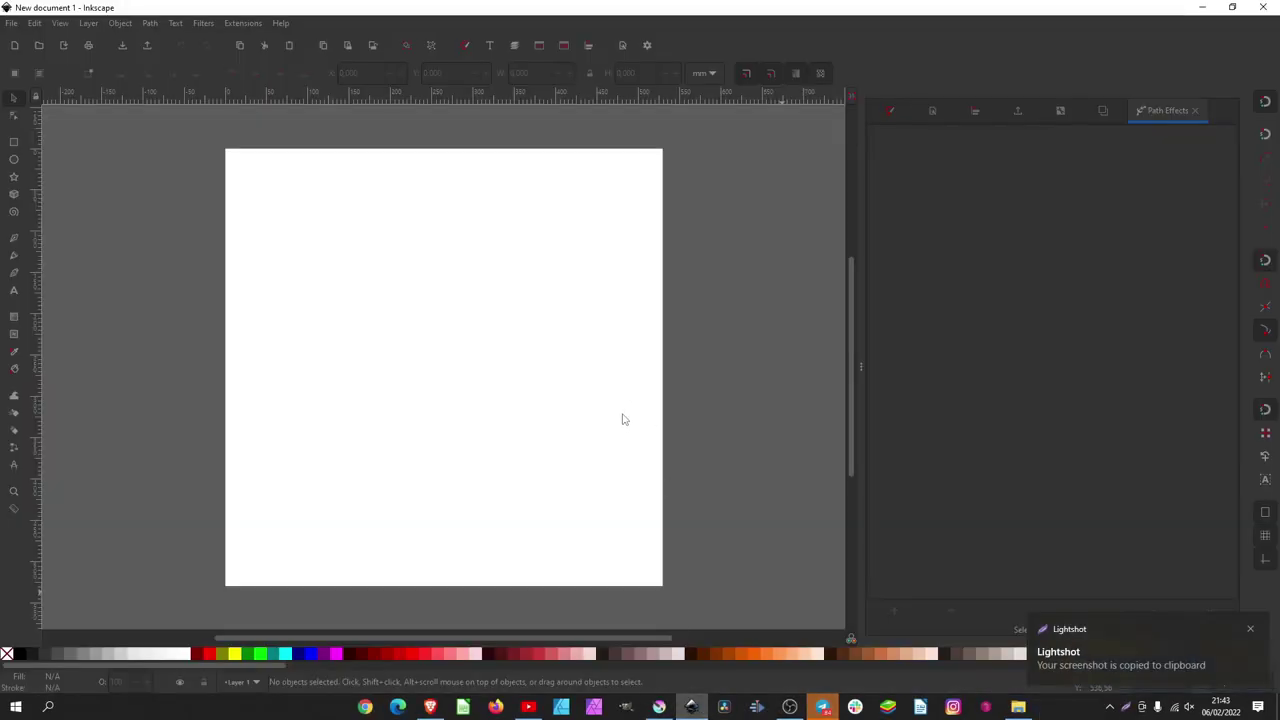
Paste the tree sketch screenshot into Inkscape, centre it on the page and zoom in.
key("ctrl+v")
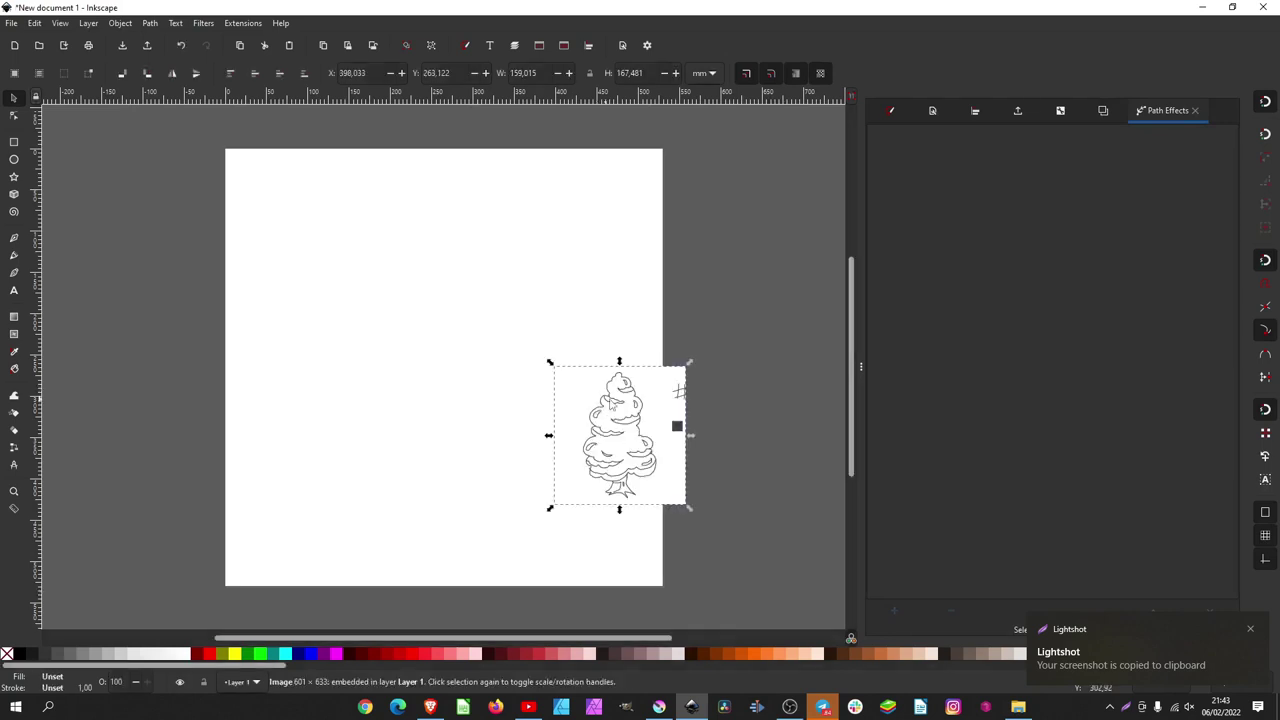
left_click_drag(585, 395, 430, 320)
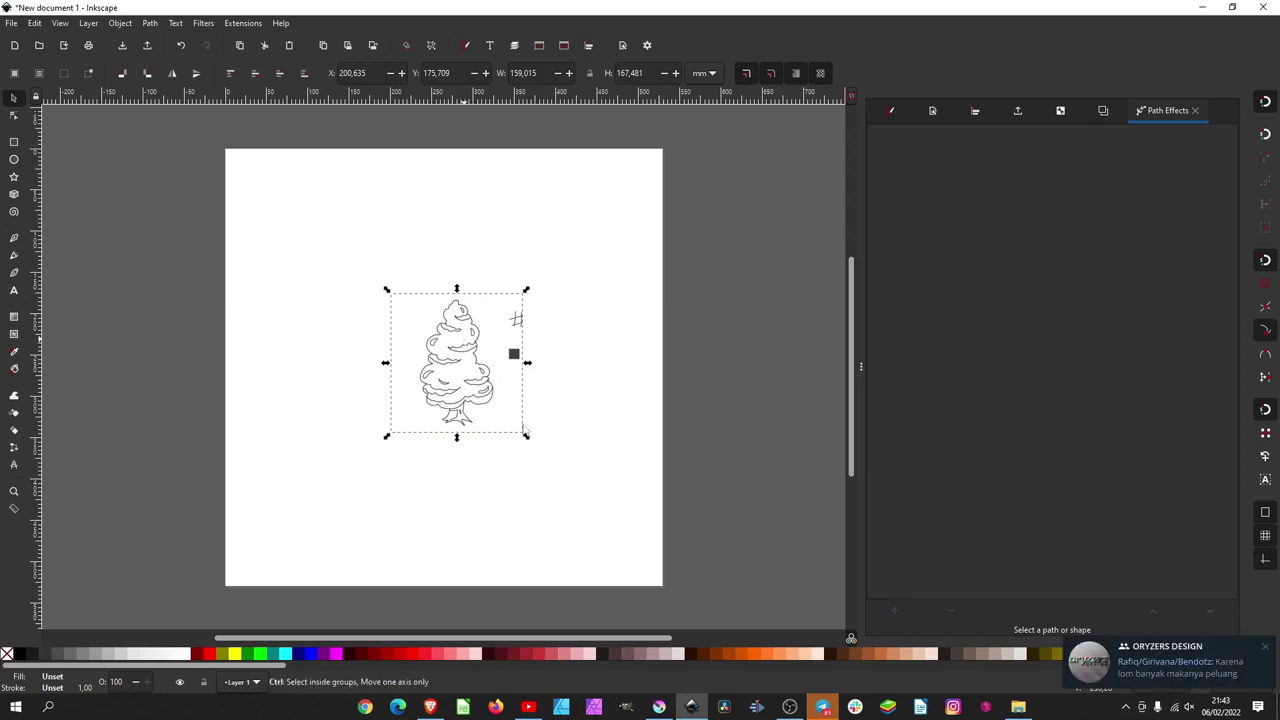
scroll(441, 373, "up", 2)
scroll(451, 366, "up", 1)
scroll(460, 360, "up", 1)
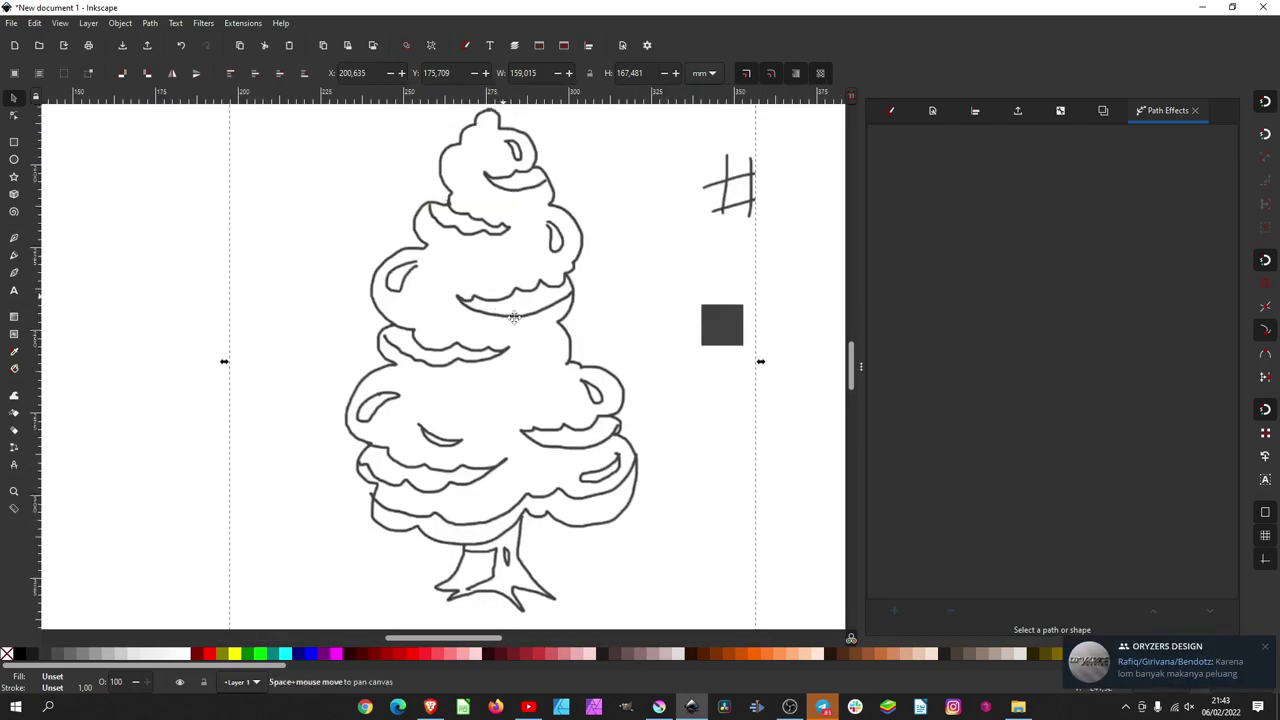
scroll(544, 337, "up", 1)
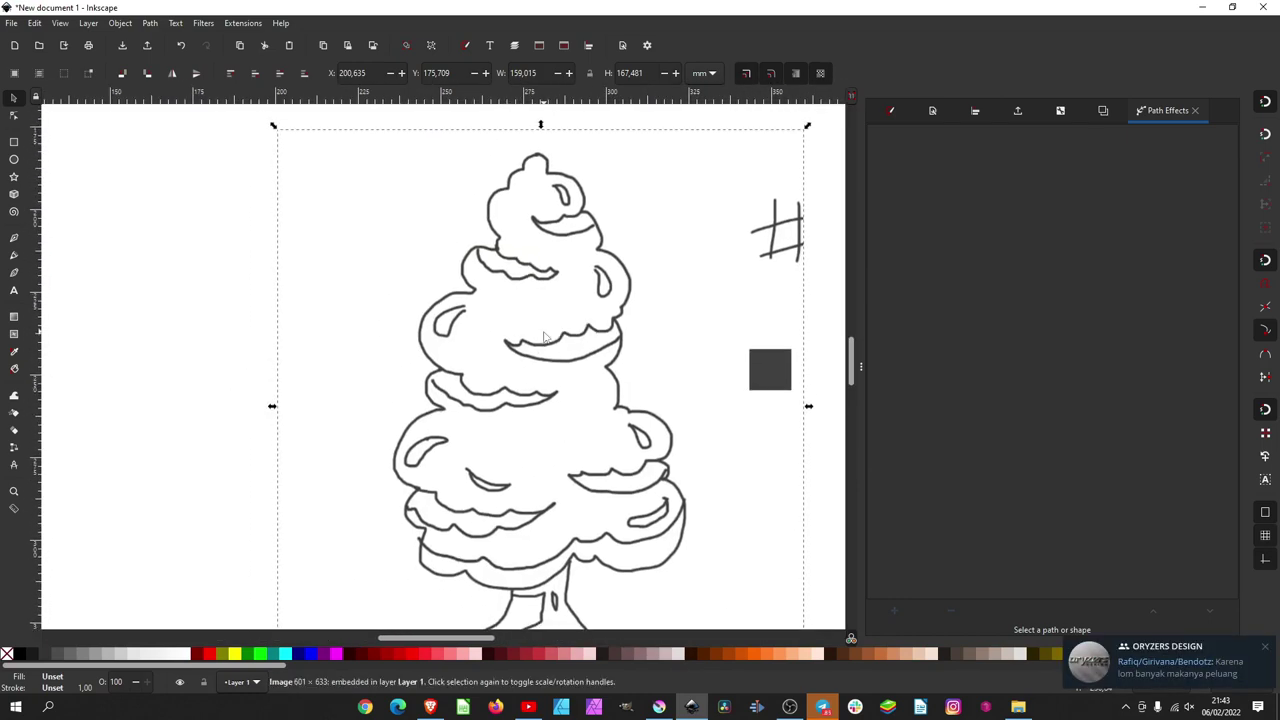
left_click(14, 238)
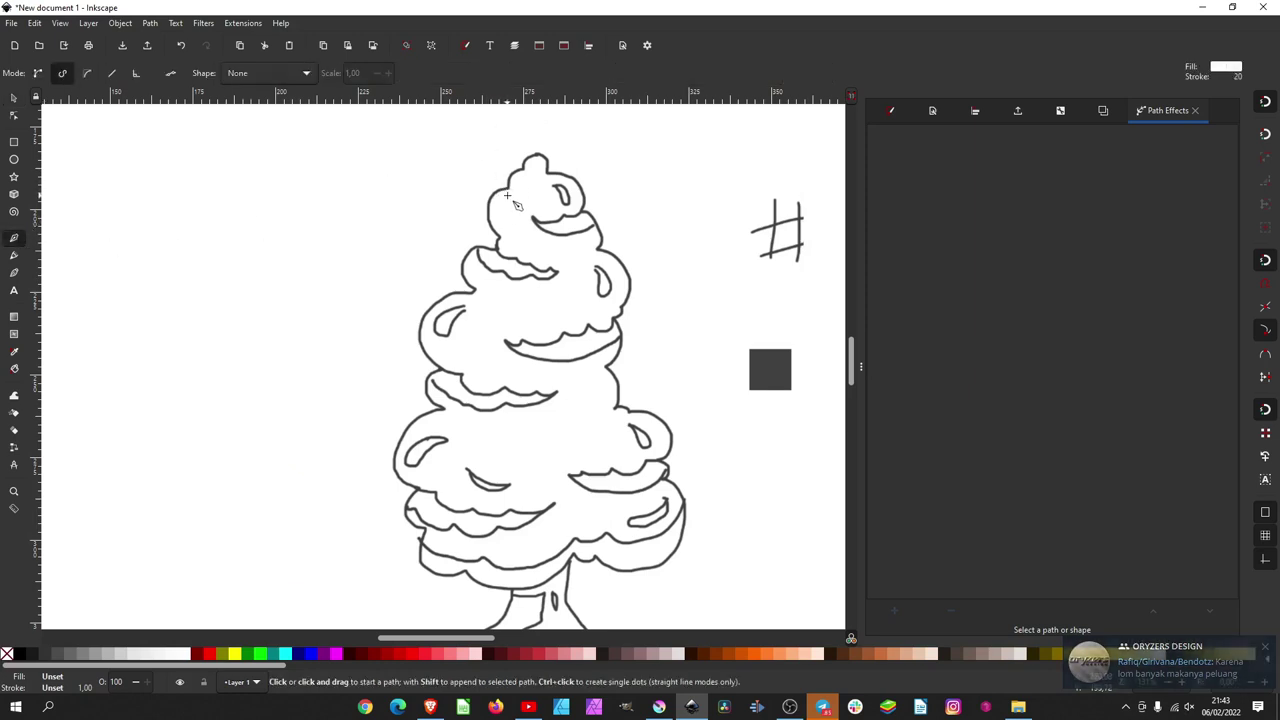
With regular Bezier mode and snapping off, trace the canopy's left side from the treetop.
left_click(38, 75)
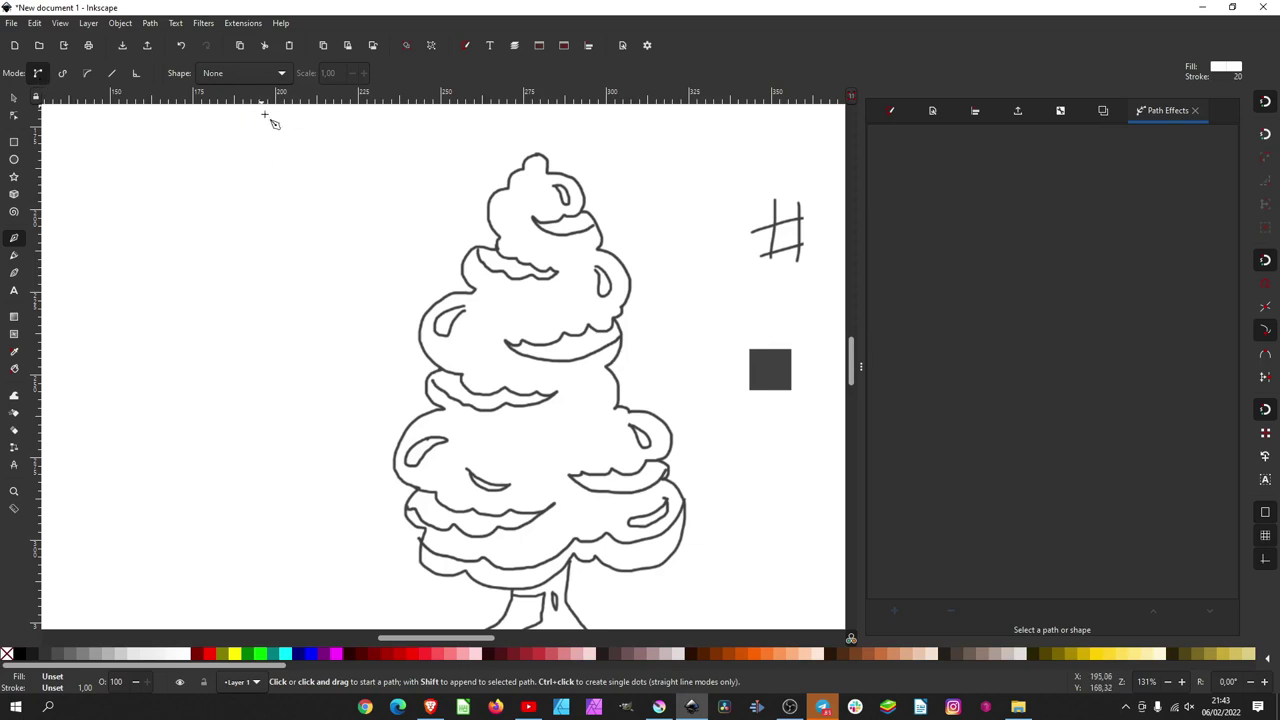
left_click(1265, 104)
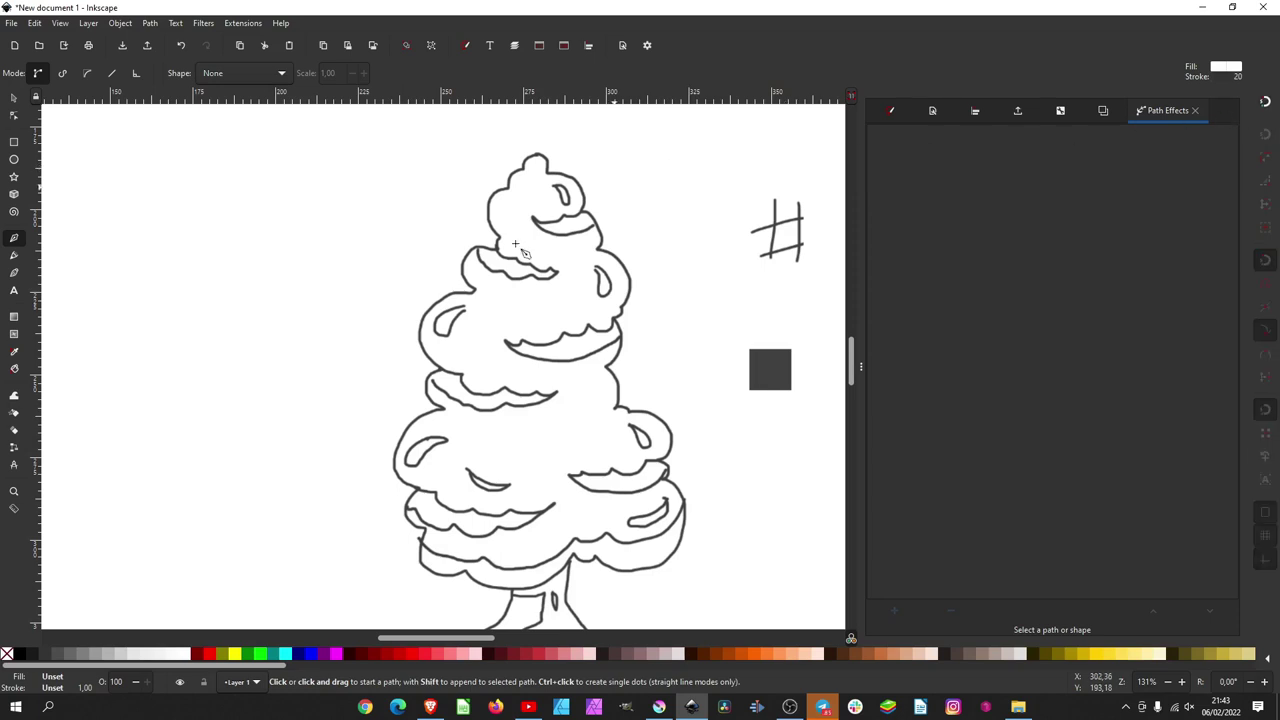
left_click(535, 157)
left_click(506, 190)
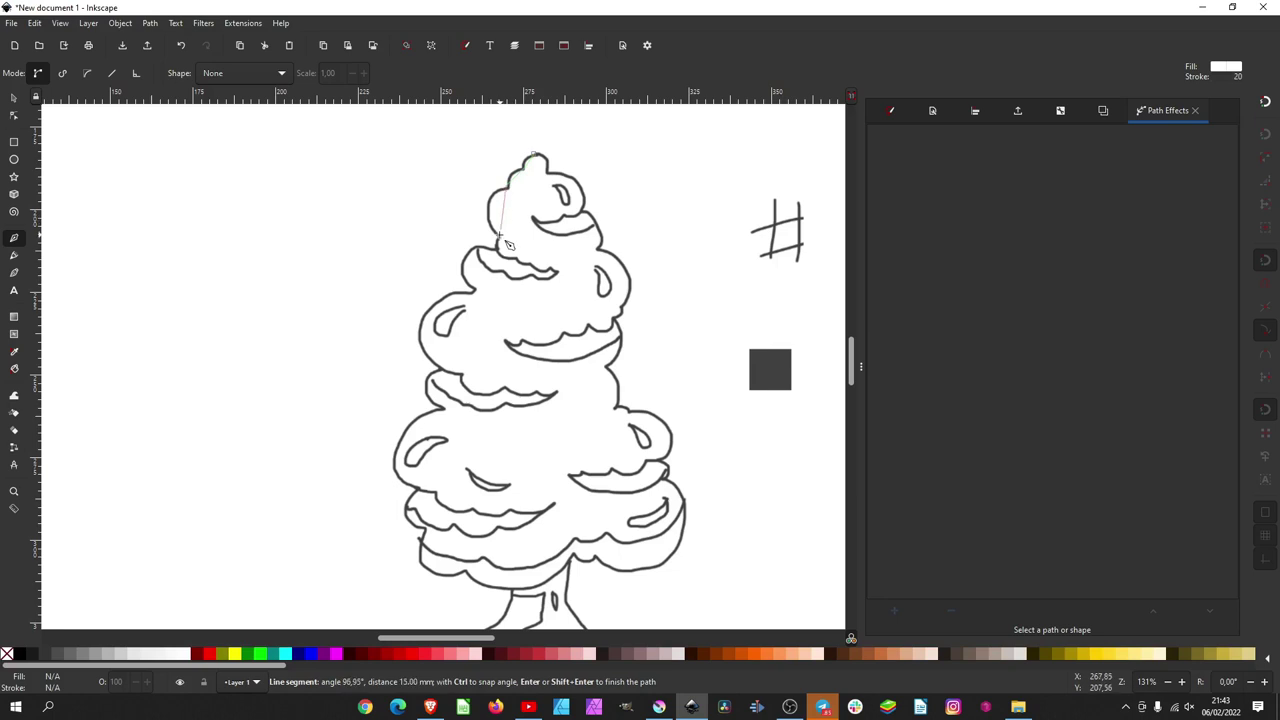
left_click(493, 255)
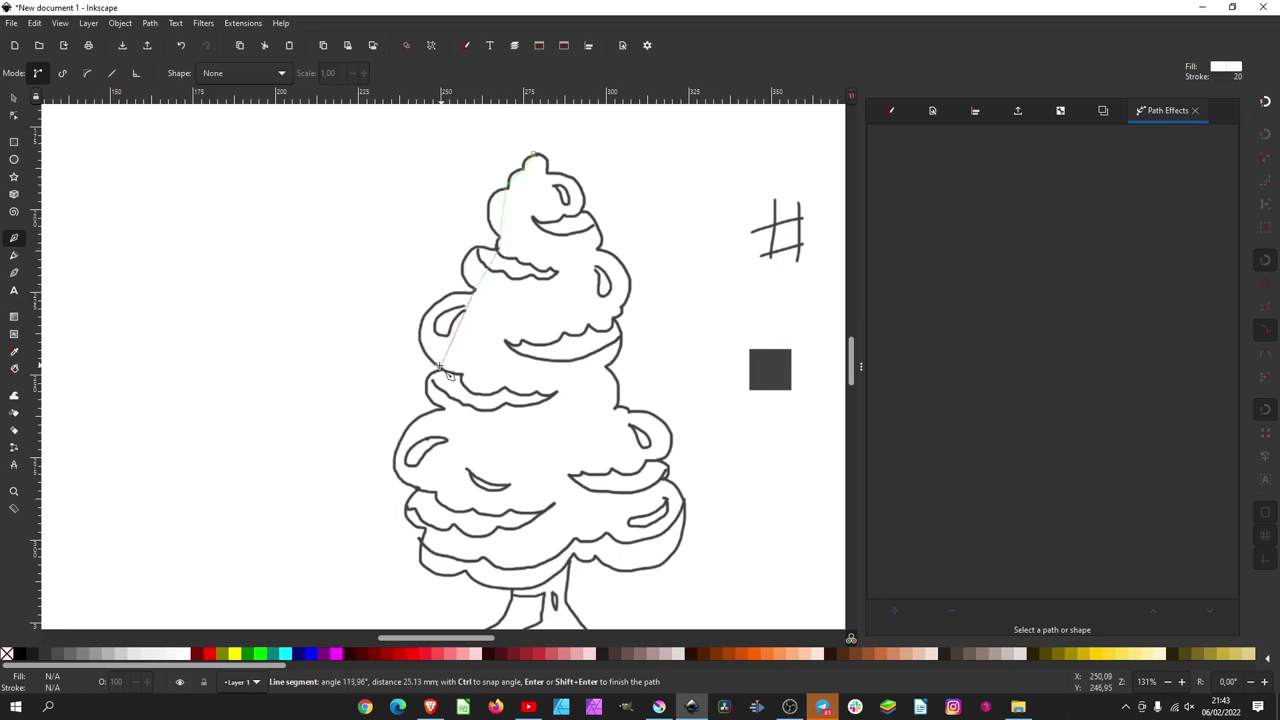
scroll(450, 285, "down", 5)
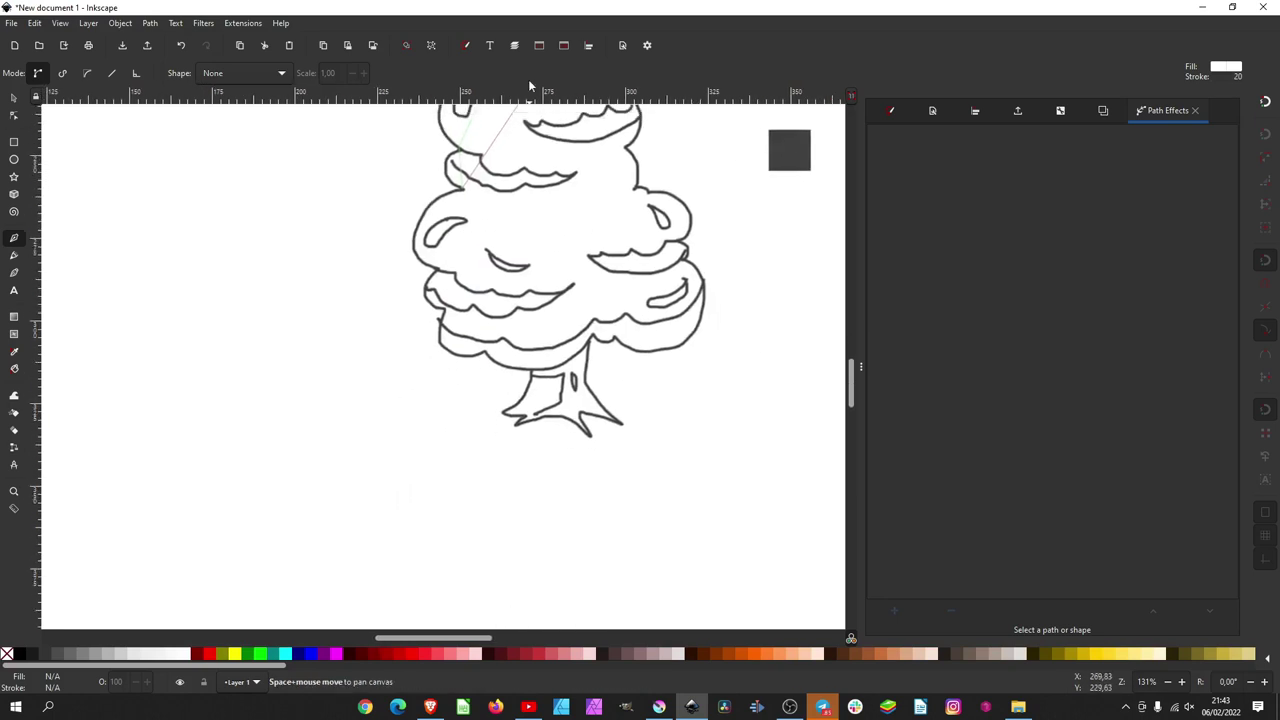
left_click(441, 276)
Continue the outline past the trunk and up the right side, closing it at the treetop.
left_click(480, 342)
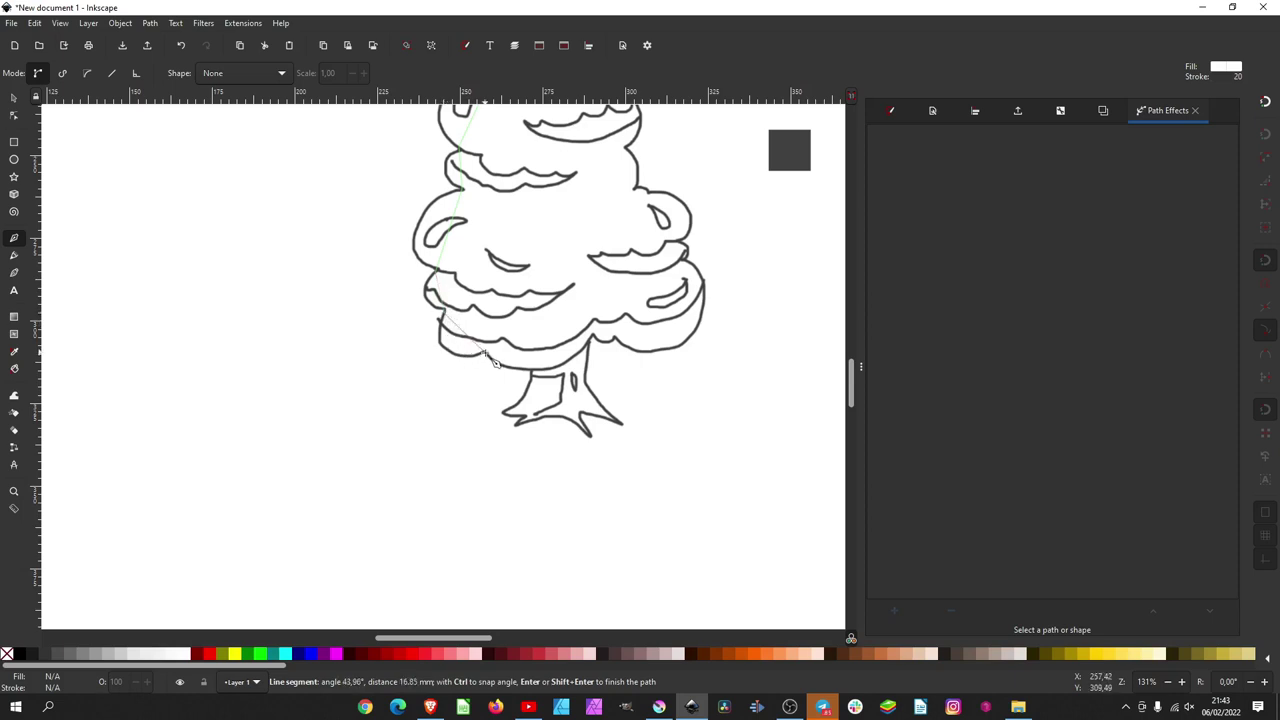
left_click(575, 373)
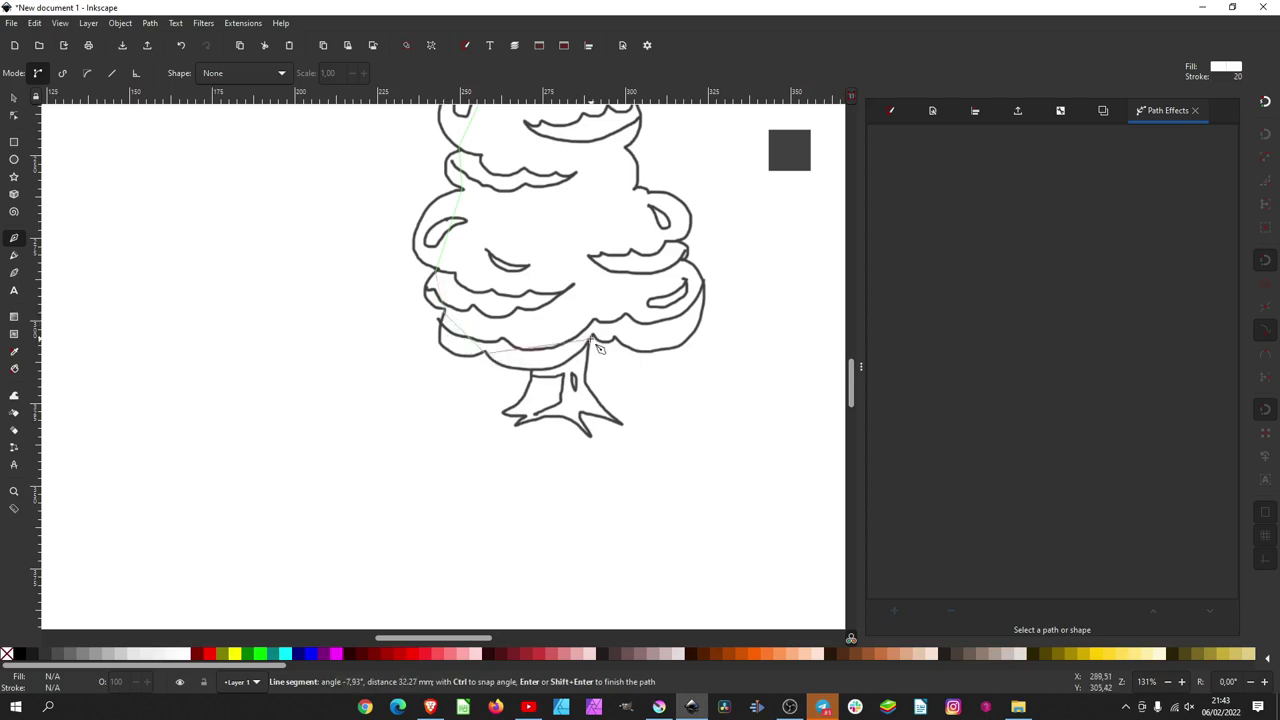
left_click(684, 250)
left_click(630, 210)
scroll(645, 180, "up", 2)
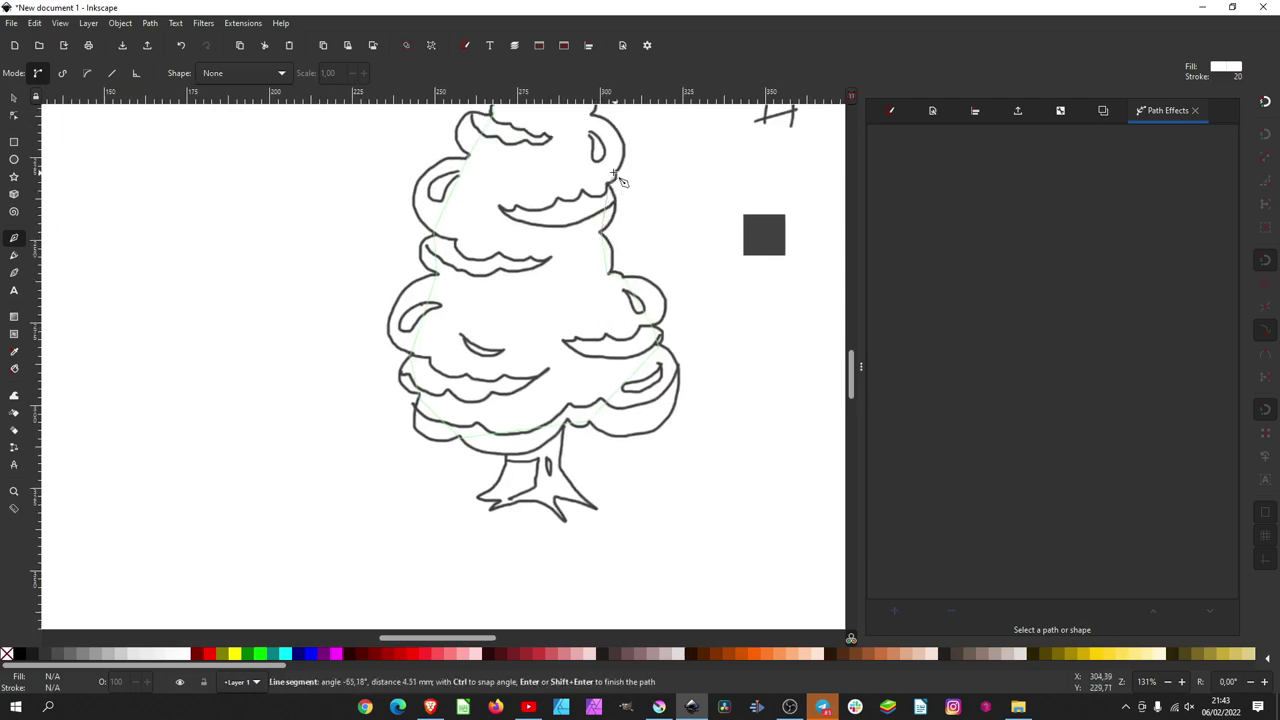
scroll(617, 176, "up", 3)
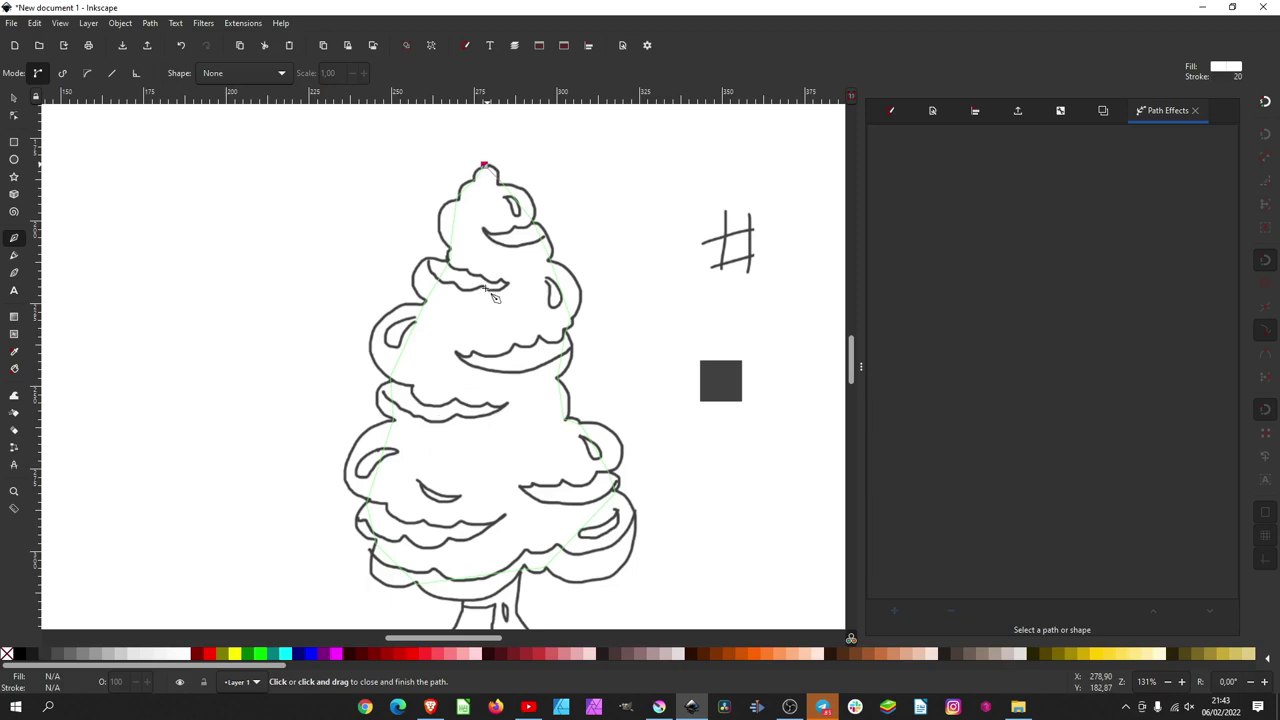
left_click(484, 164)
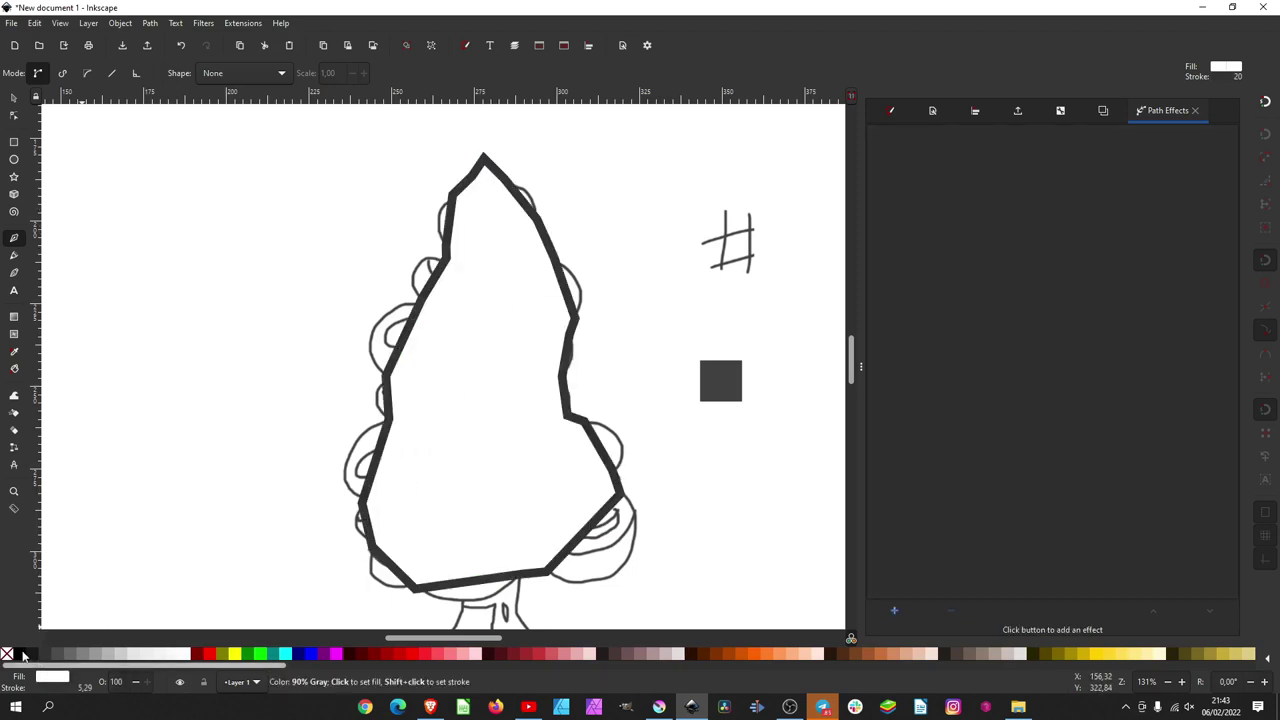
Remove the outline's fill and give it a red Hairline stroke.
left_click(7, 654)
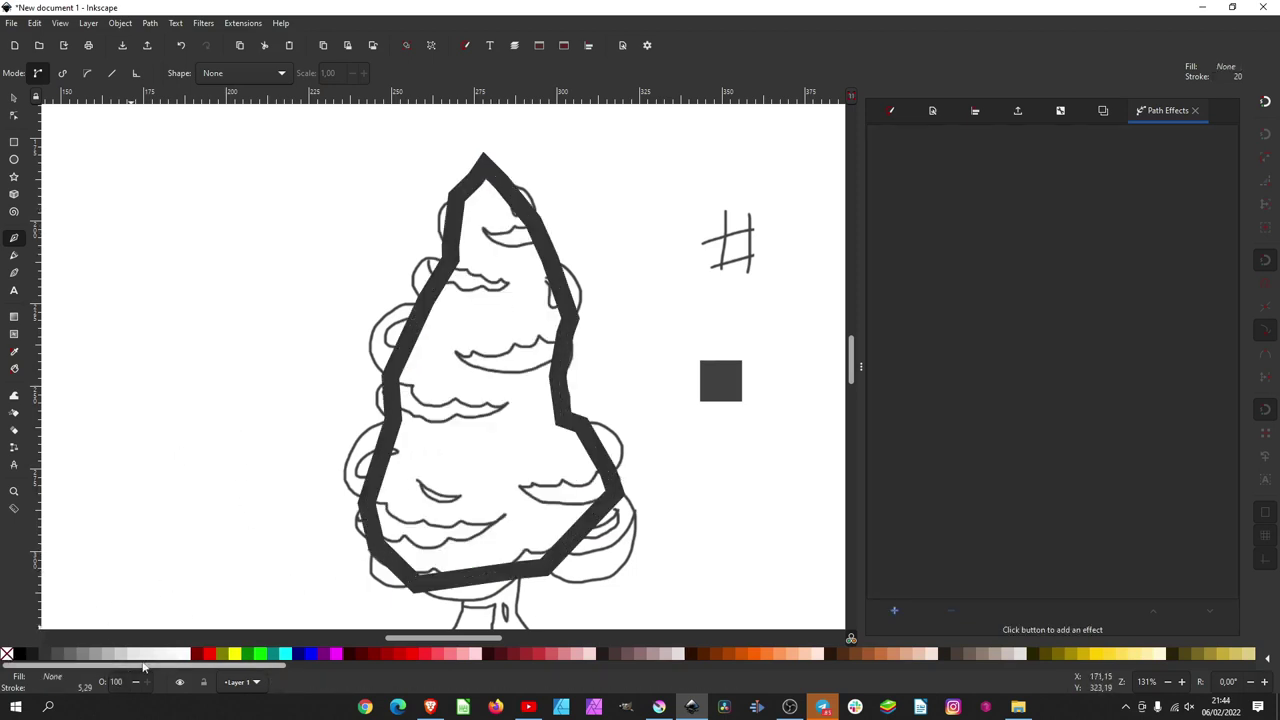
left_click(892, 111)
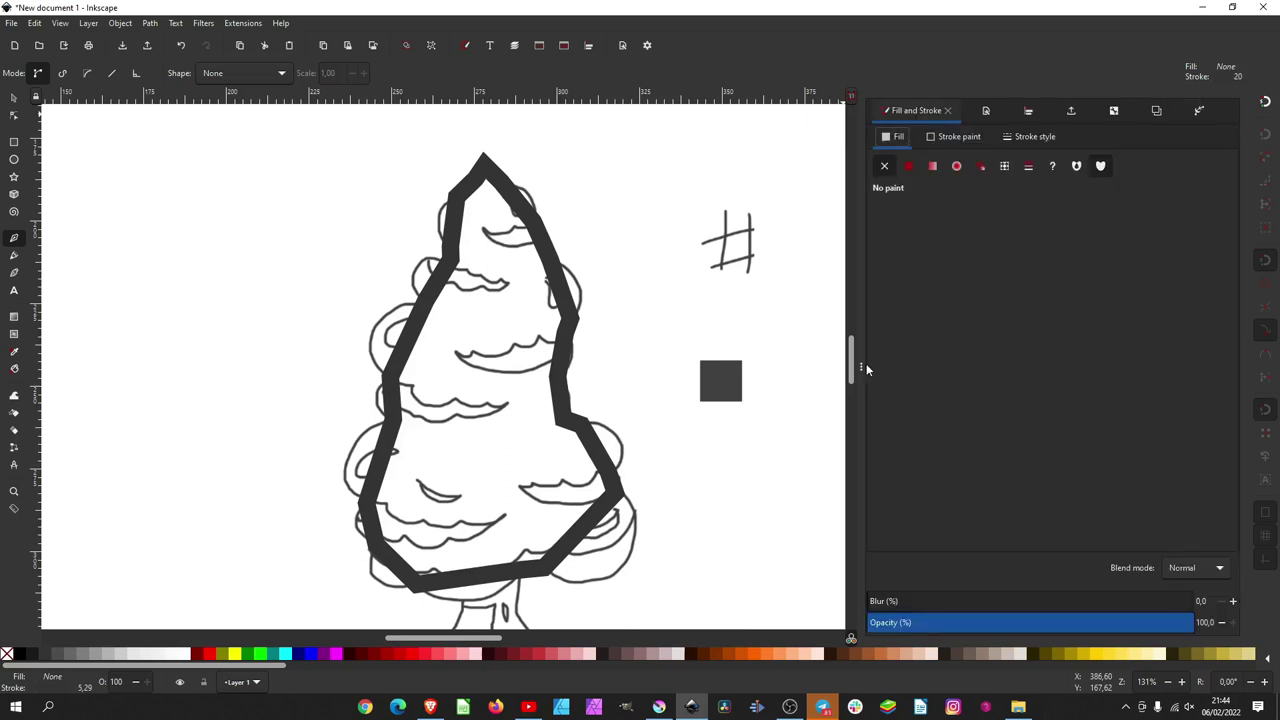
left_click_drag(862, 369, 975, 366)
left_click(1153, 138)
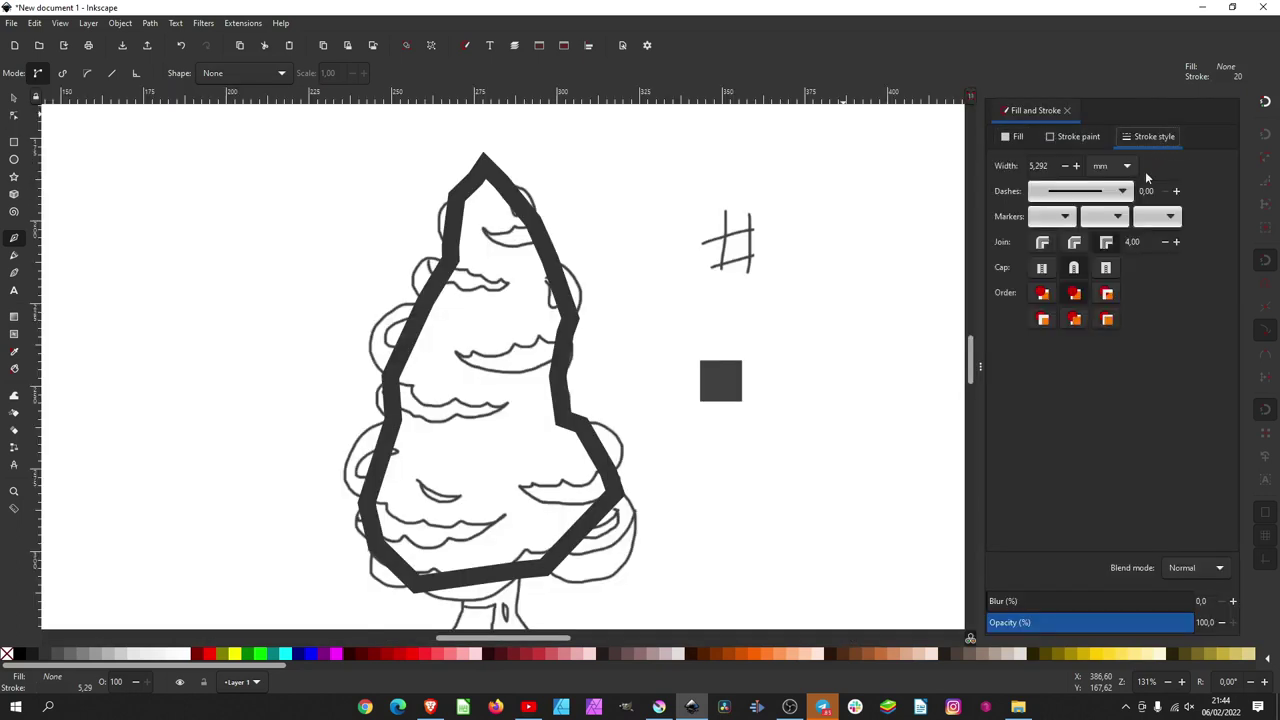
left_click(1127, 168)
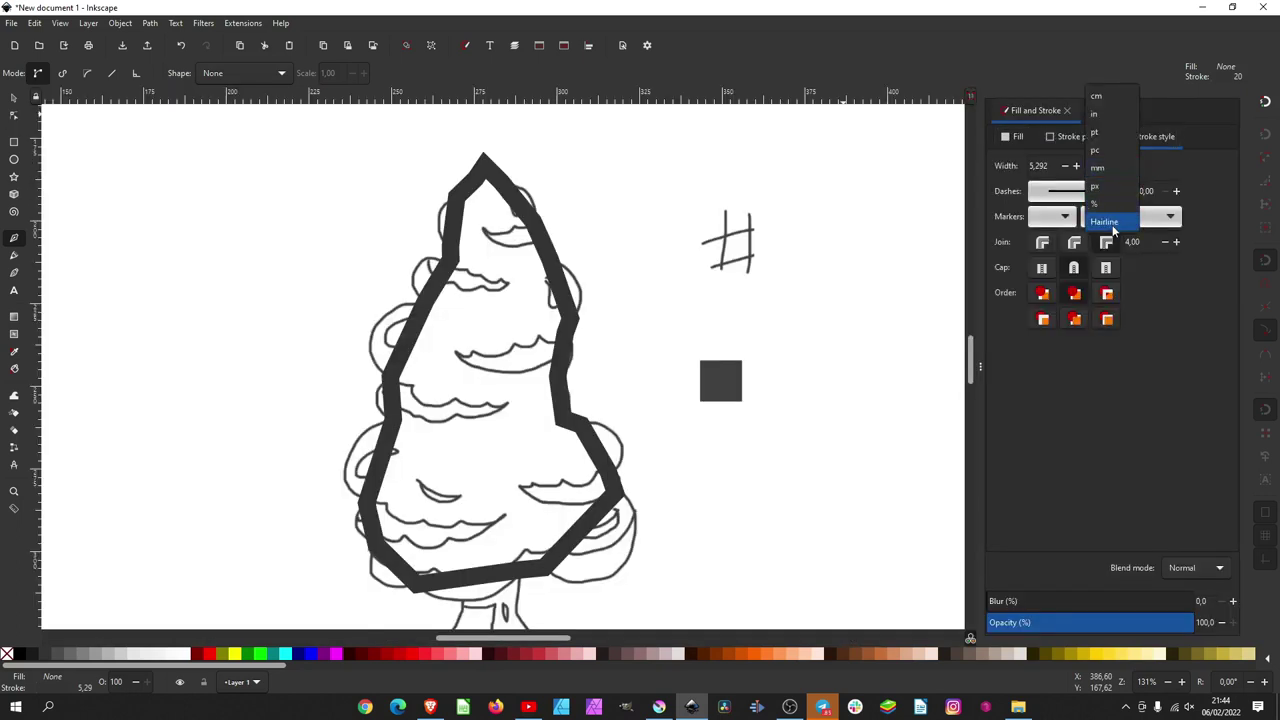
left_click(1115, 223)
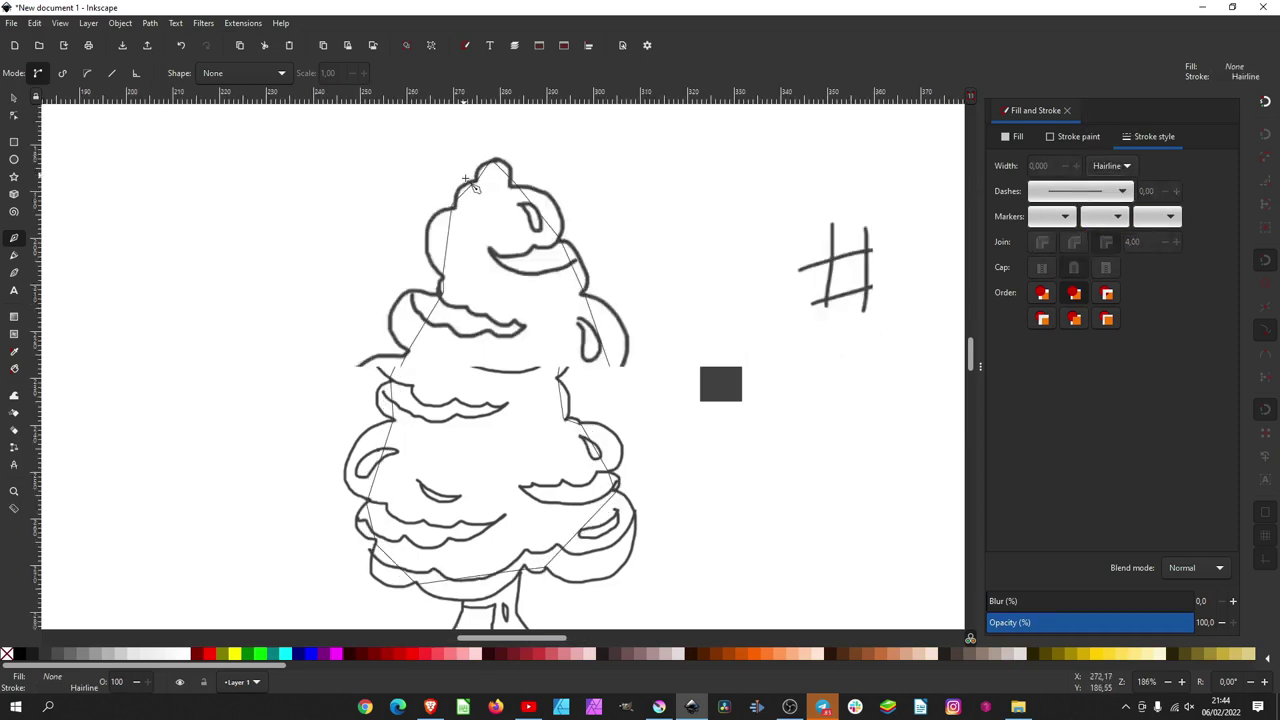
scroll(465, 180, "up", 3, "ctrl")
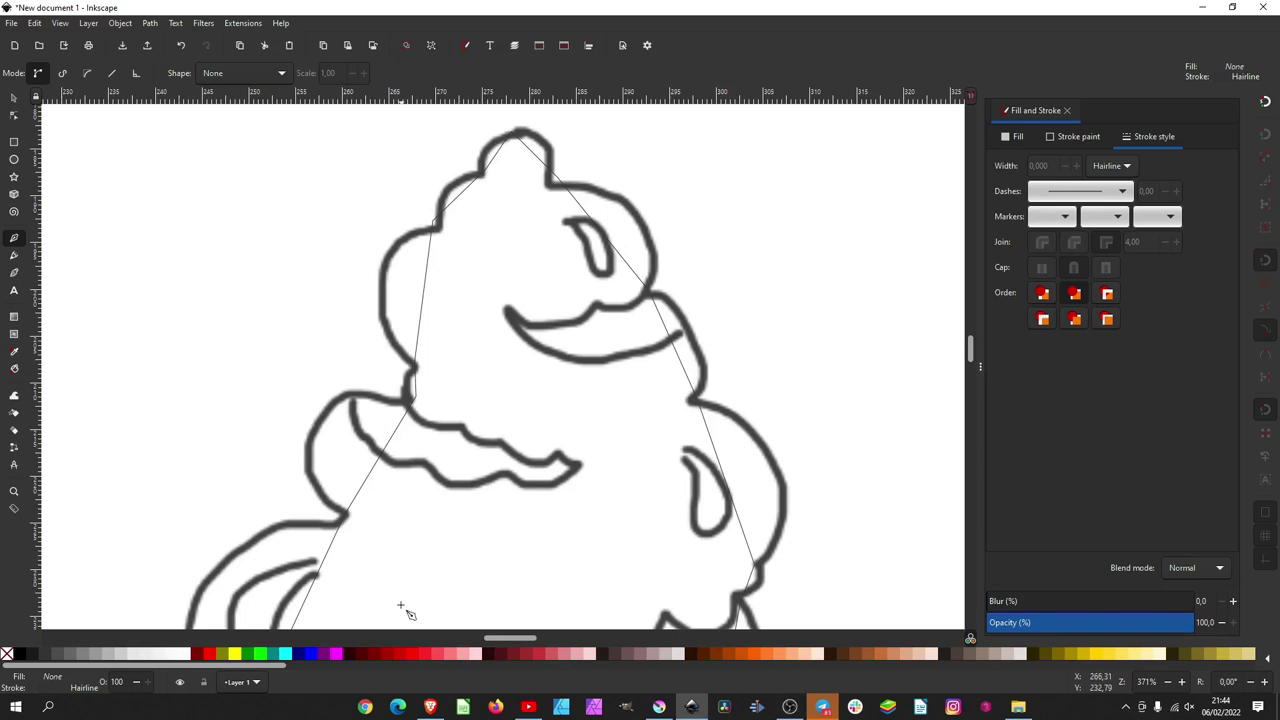
left_click(415, 660, "shift")
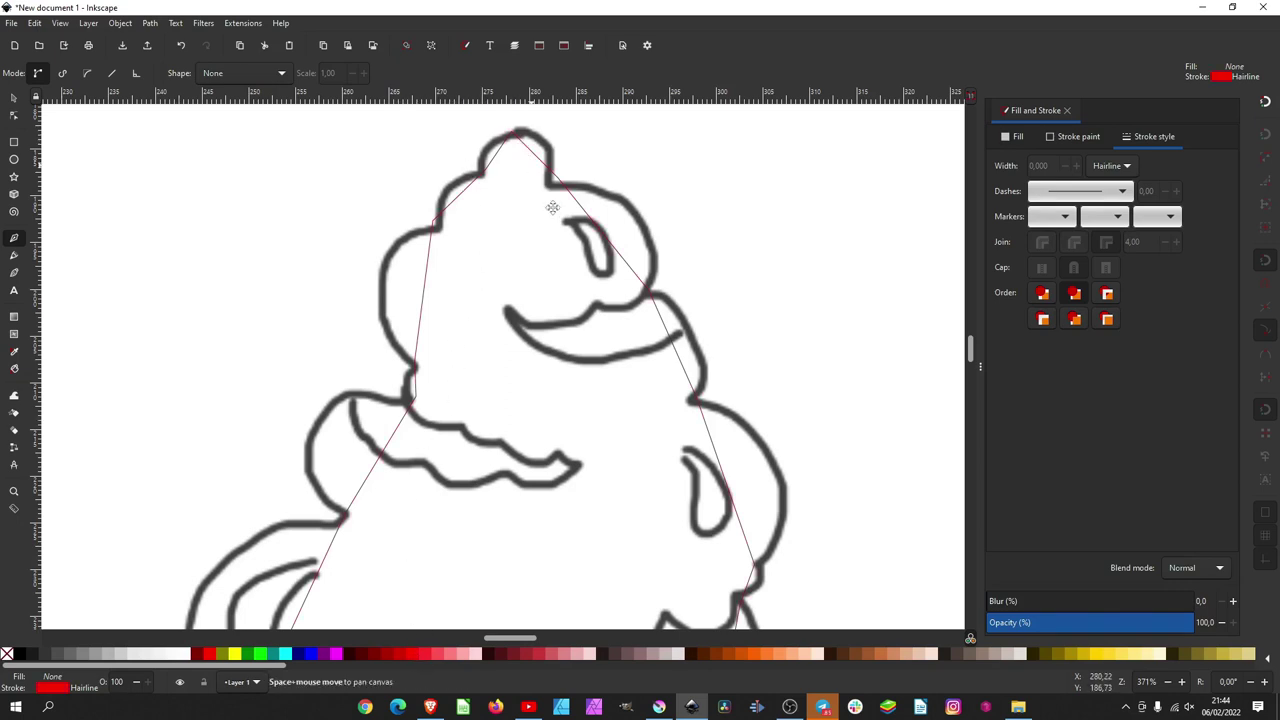
left_click(15, 117)
Curve the outline's left-side segments to follow the sketched canopy edges.
scroll(524, 203, "up", 2)
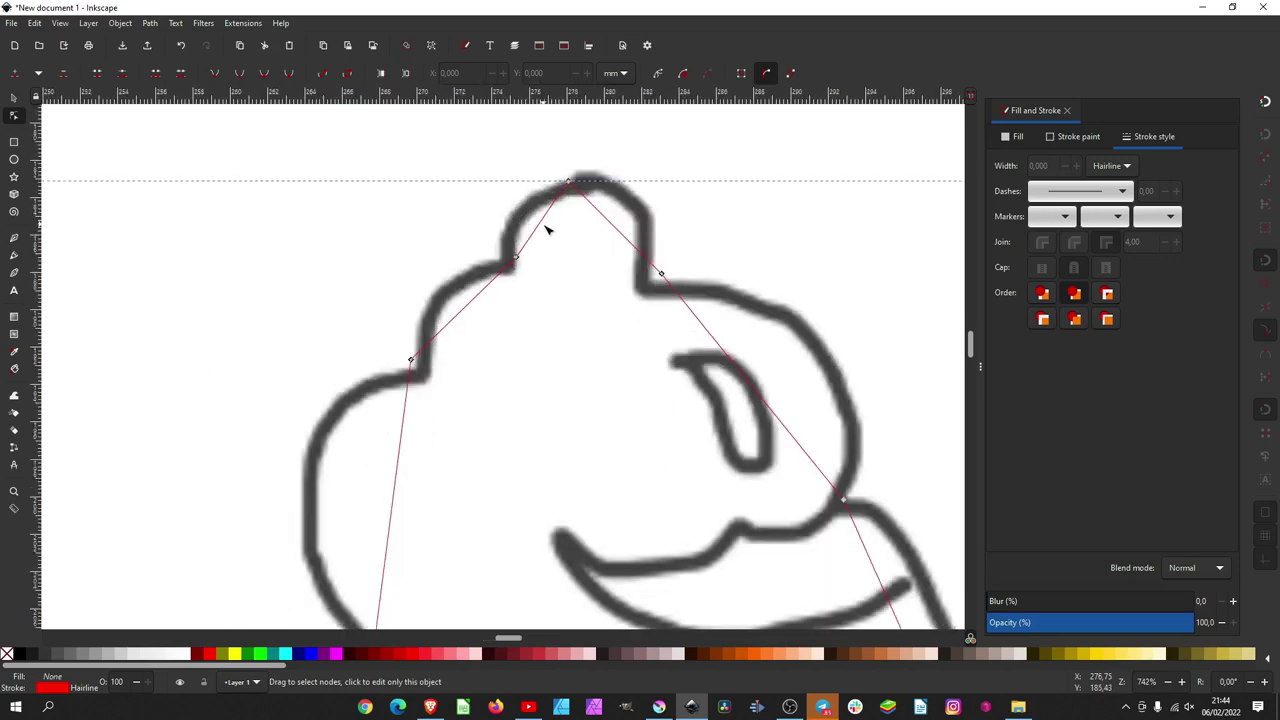
left_click_drag(540, 226, 520, 205)
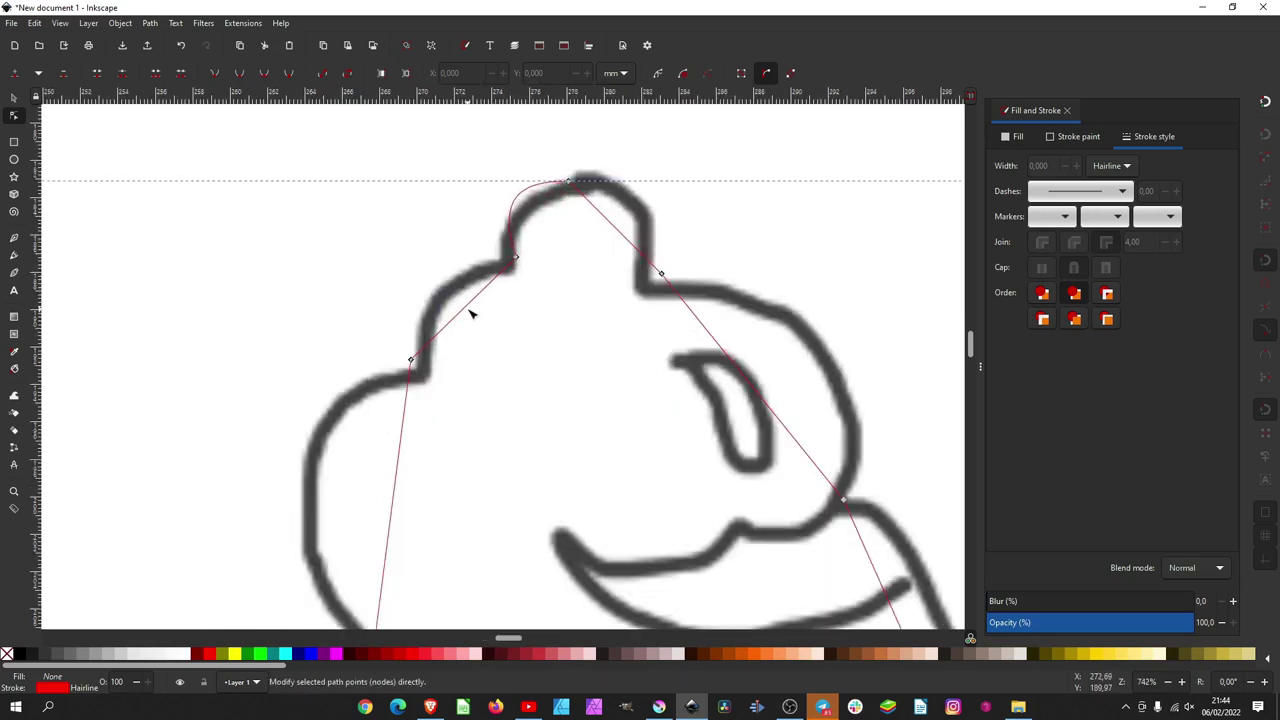
left_click_drag(472, 314, 440, 290)
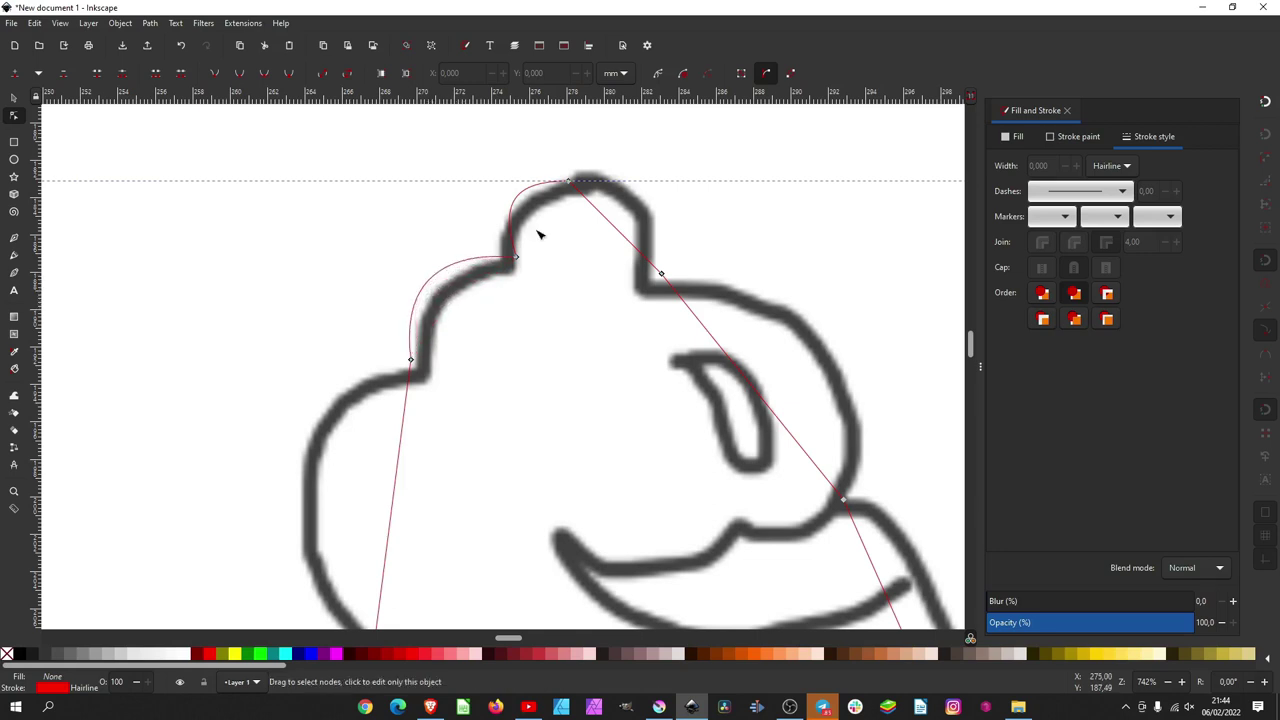
scroll(535, 250, "down", 5)
scroll(535, 250, "left", 3)
left_click_drag(517, 309, 432, 301)
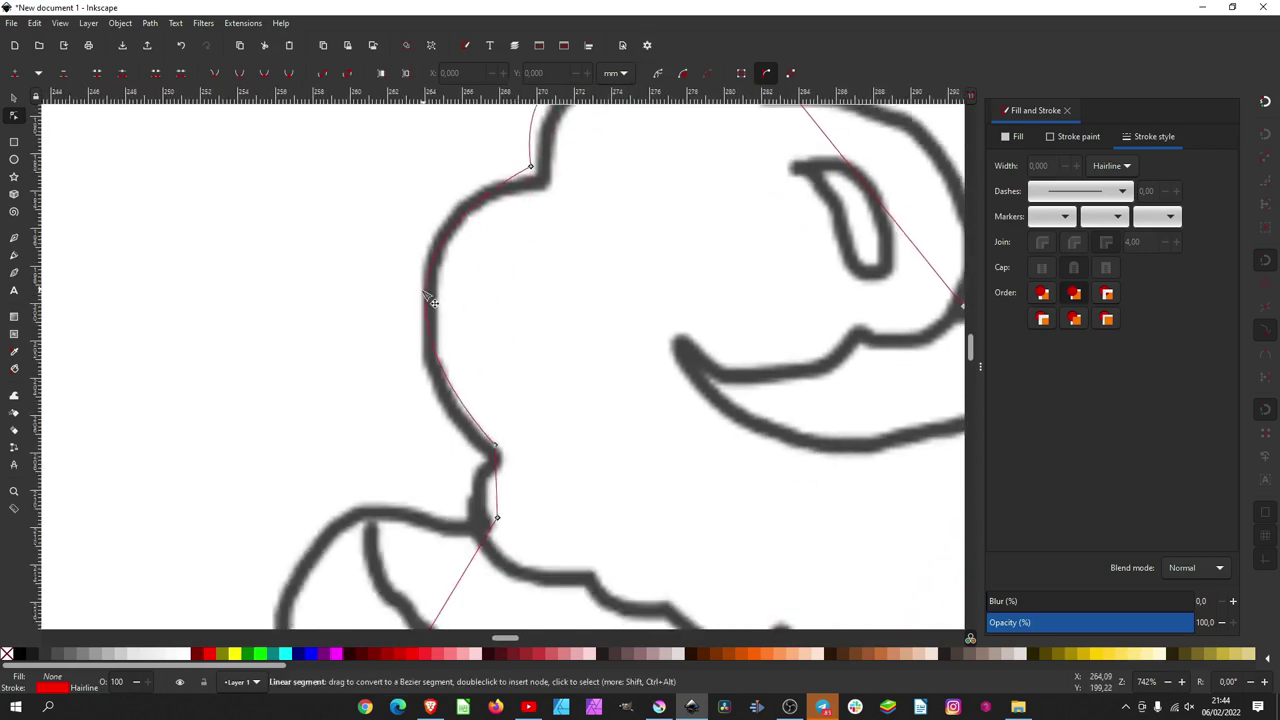
scroll(593, 177, "left", 2)
scroll(593, 177, "down", 6)
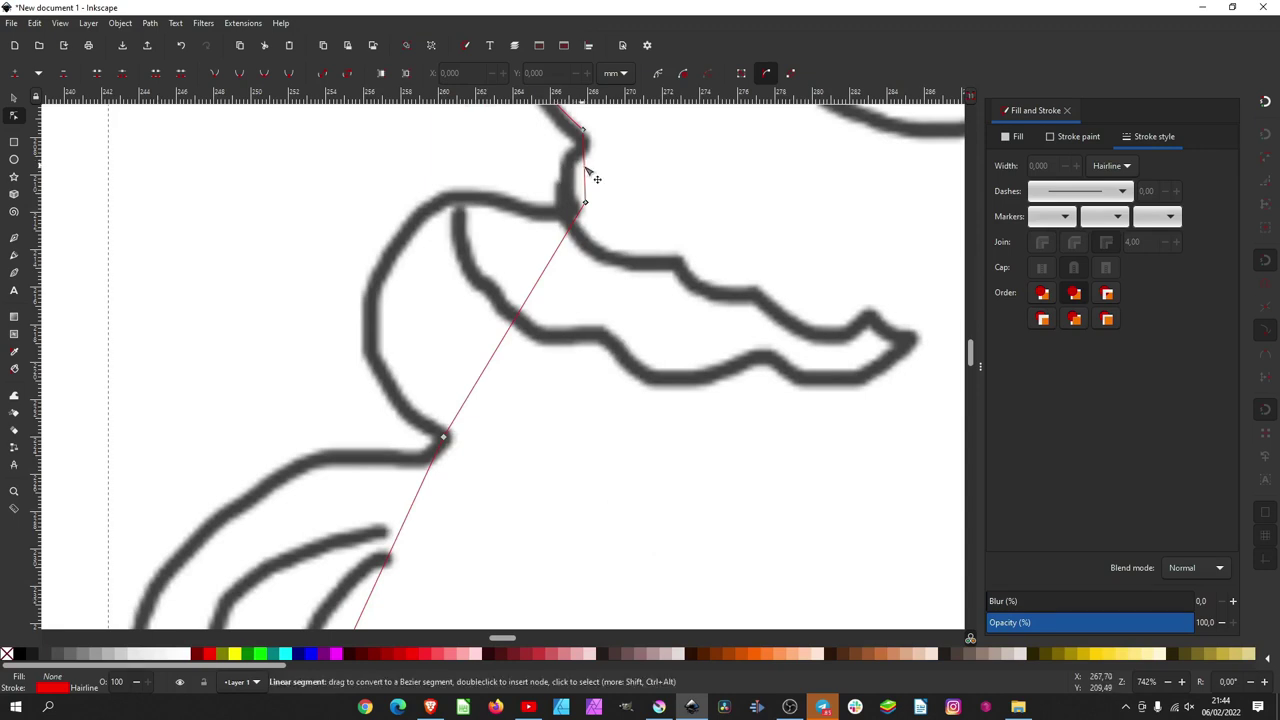
Curve the short top segment and the long branch segment along the sketch, then zoom out.
left_click_drag(587, 170, 557, 165)
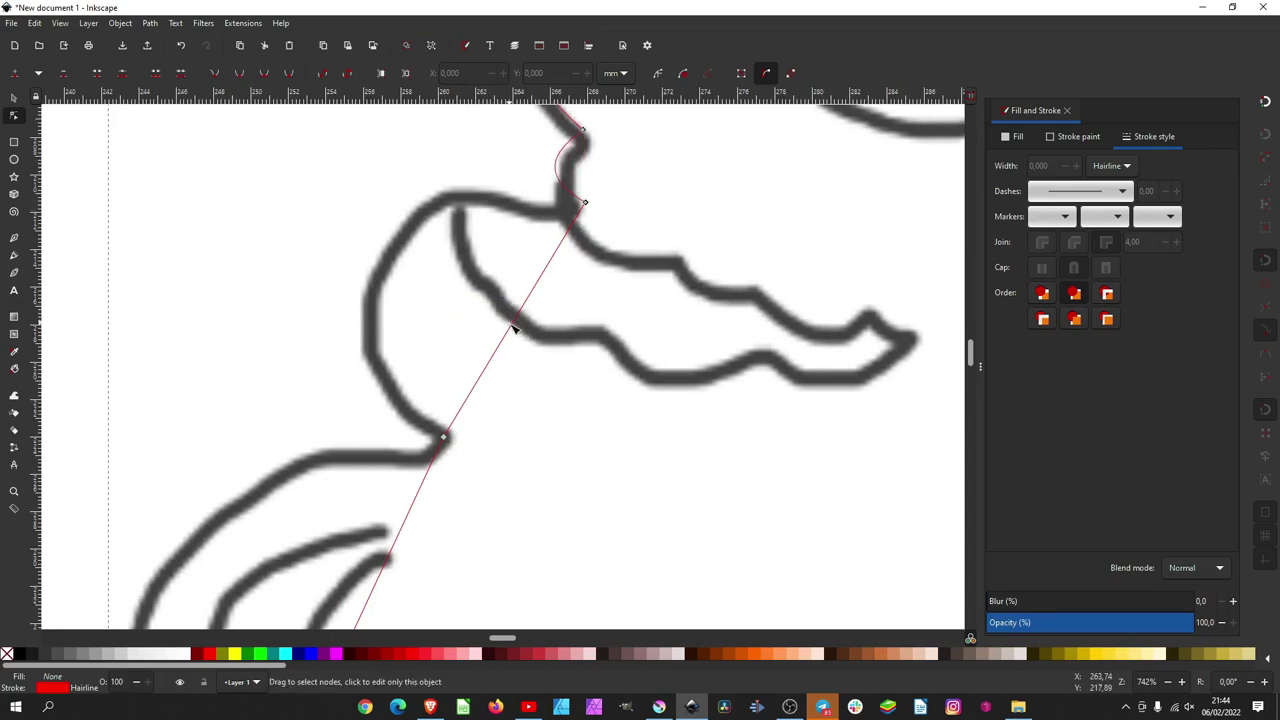
left_click_drag(513, 329, 410, 215)
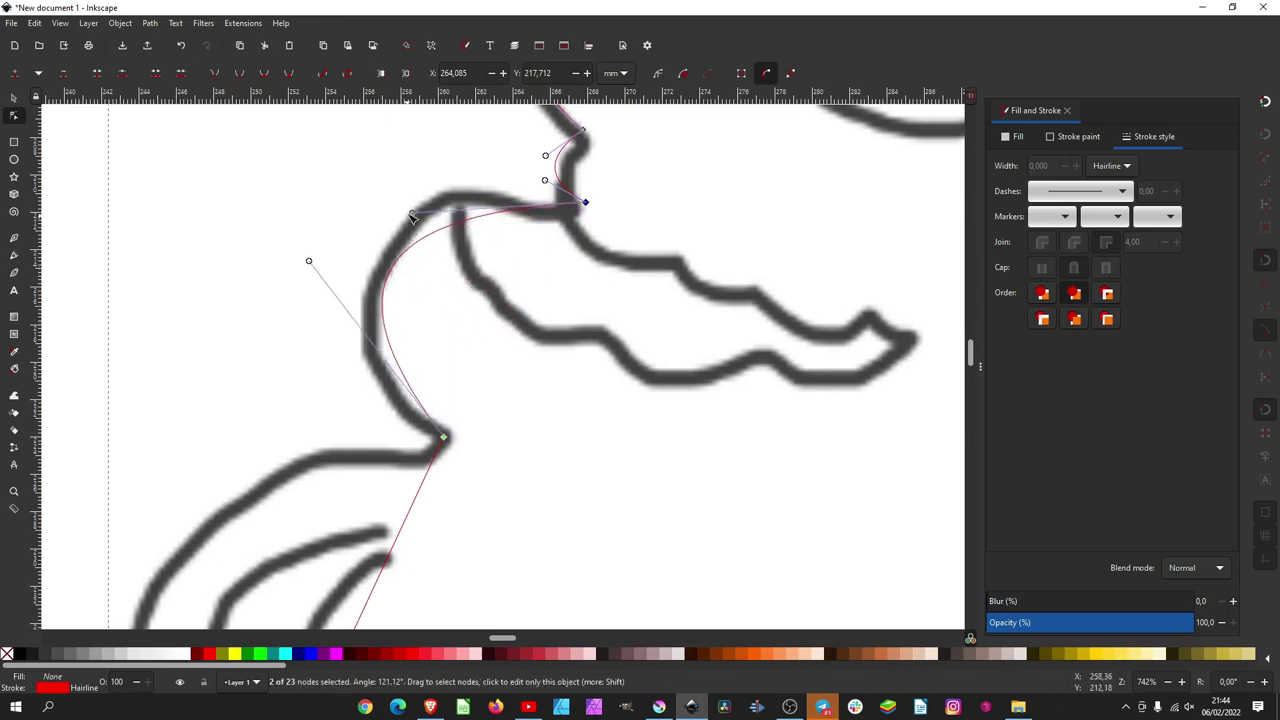
scroll(351, 197, "down", 1, "ctrl")
scroll(497, 177, "down", 1, "ctrl")
scroll(501, 297, "down", 1, "ctrl")
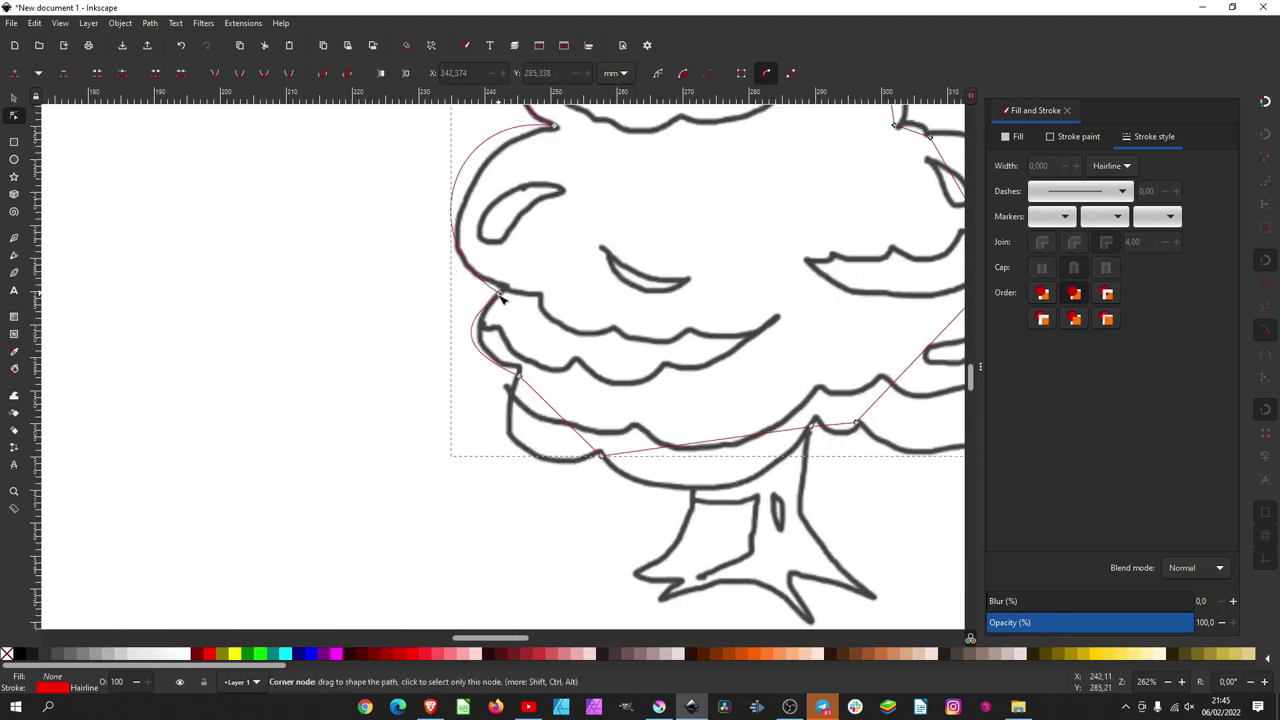
scroll(502, 297, "down", 1, "ctrl")
scroll(586, 366, "down", 1, "ctrl")
scroll(623, 366, "down", 1, "ctrl")
scroll(634, 329, "down", 1, "ctrl")
key("s")
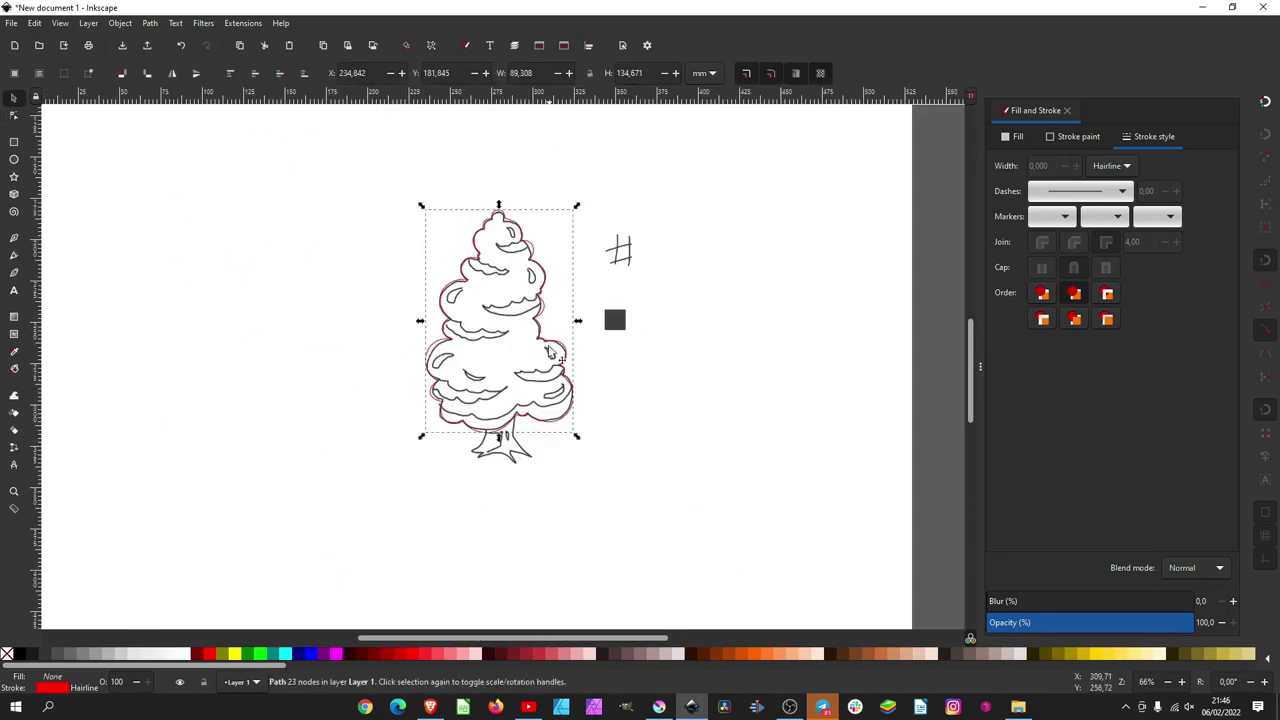
key("ctrl+shift+v")
Bend the small shading shape's straight edge into a curve with the Node tool.
scroll(560, 300, "up", 6, "ctrl")
key("n")
left_click(585, 333)
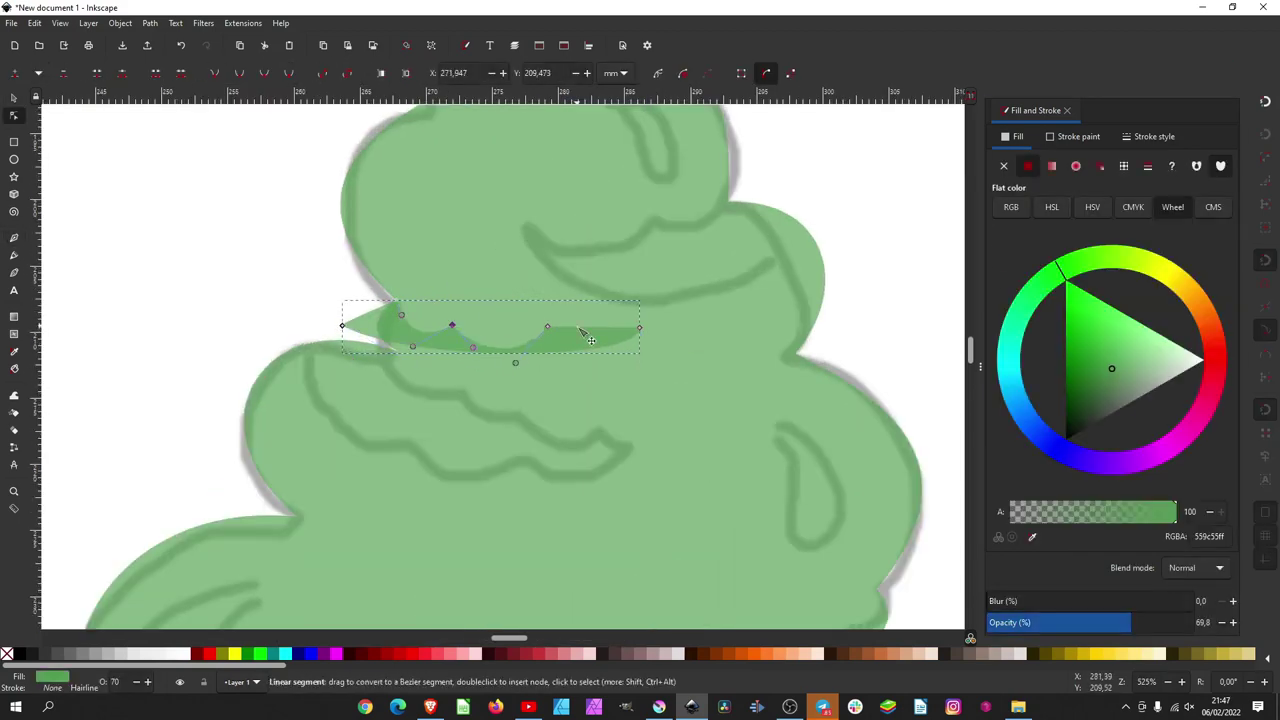
scroll(585, 333, "down", 2, "ctrl")
left_click_drag(585, 333, 723, 343)
scroll(470, 350, "up", 2, "ctrl")
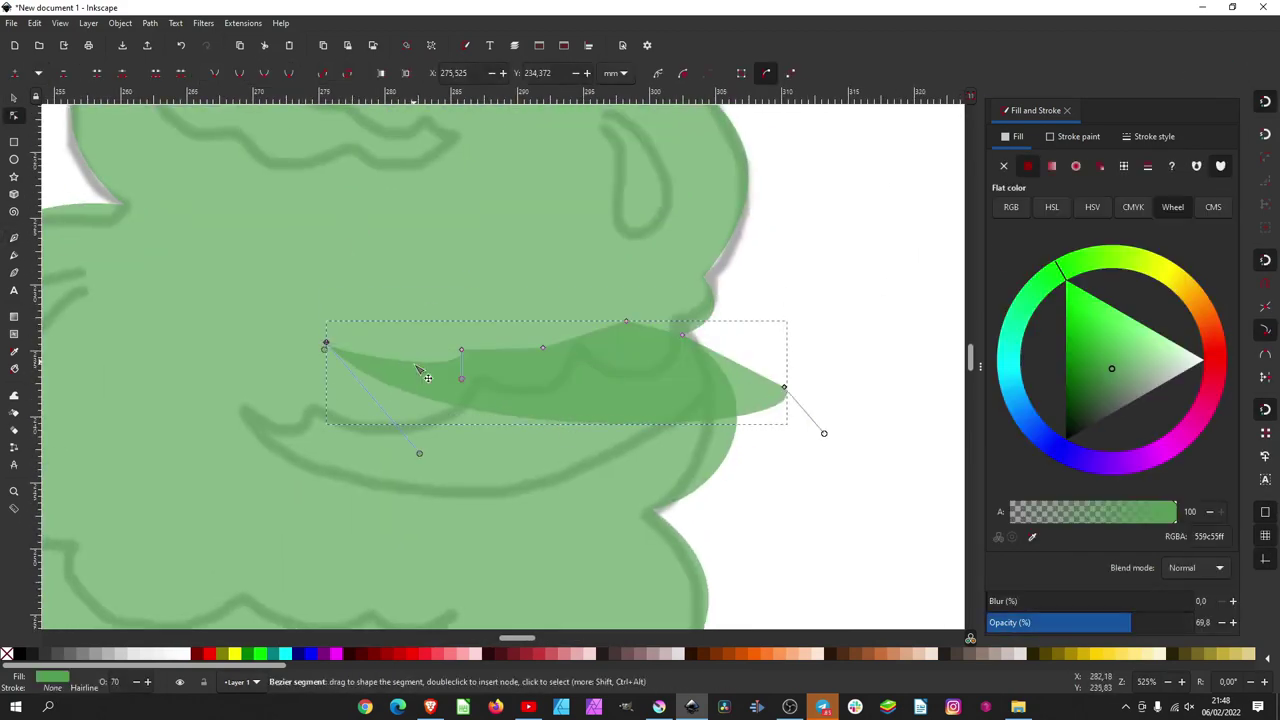
scroll(425, 375, "down", 1, "ctrl")
left_click(508, 349)
scroll(211, 126, "down", 1, "ctrl")
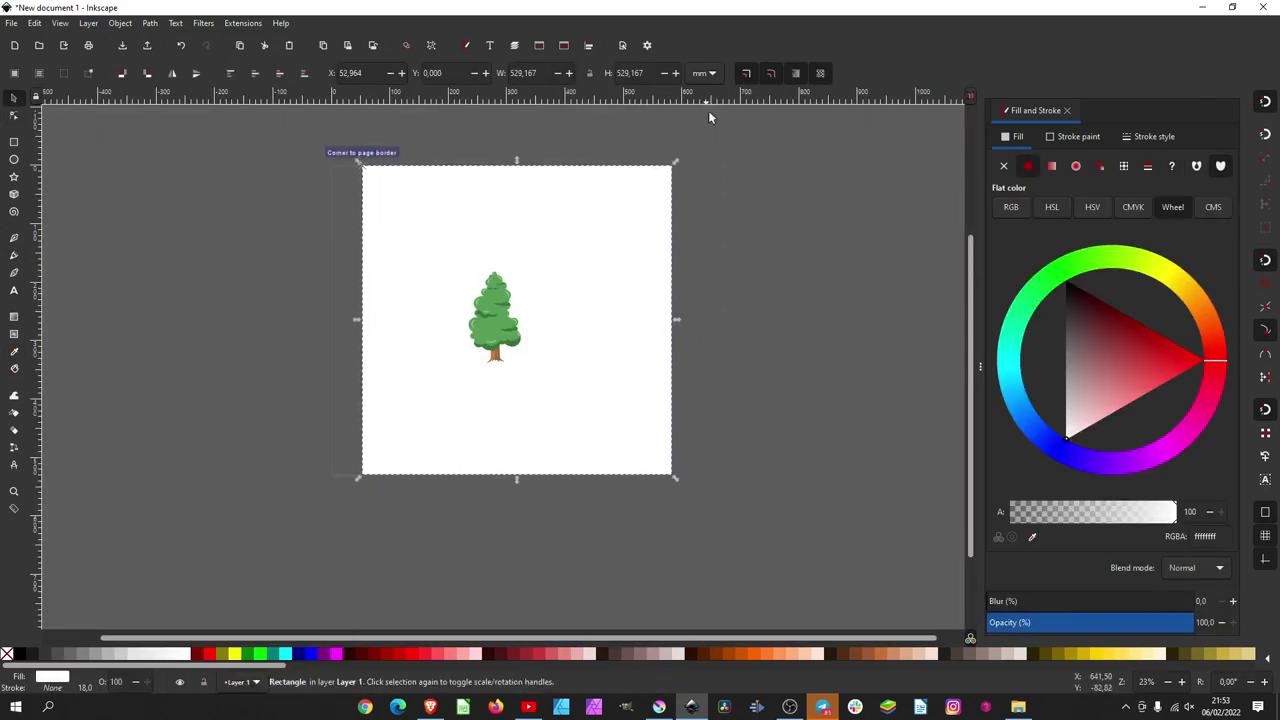
left_click(706, 73)
Make the white background 1200 × 1200 px, move it over the tree, and resize the page to it.
left_click(708, 100)
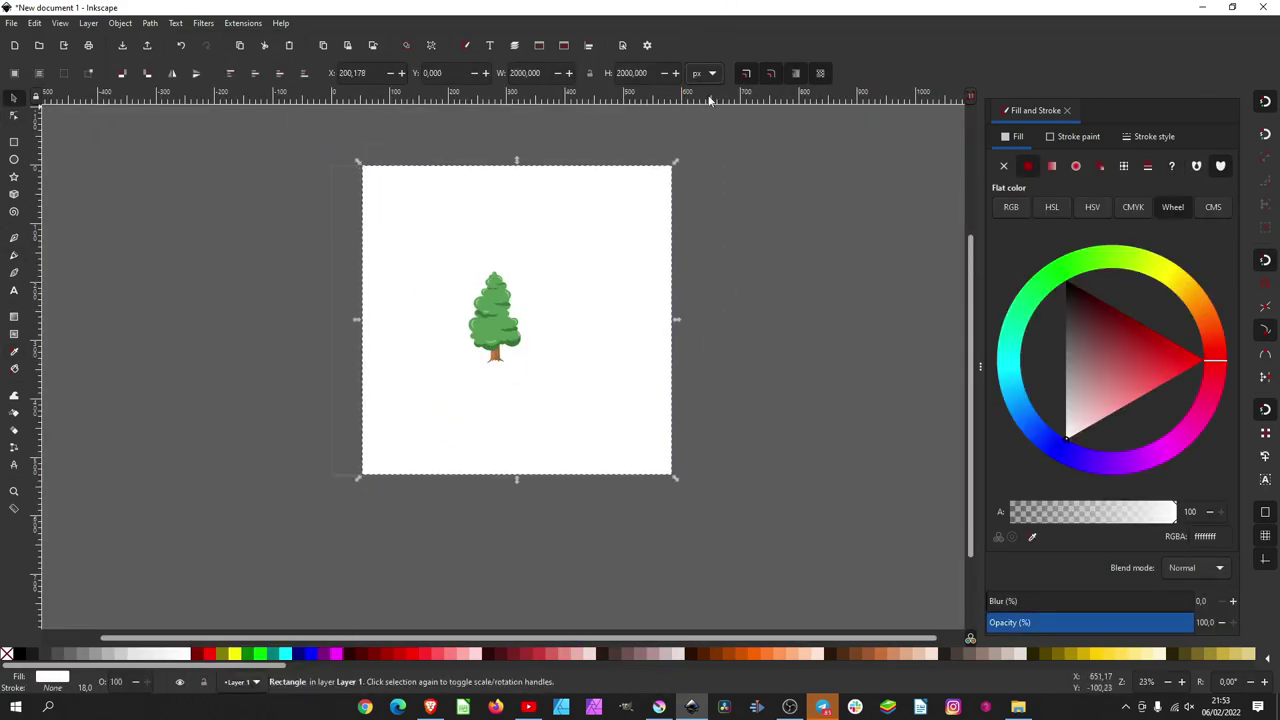
left_click(632, 73)
type("1200,000")
key("Return")
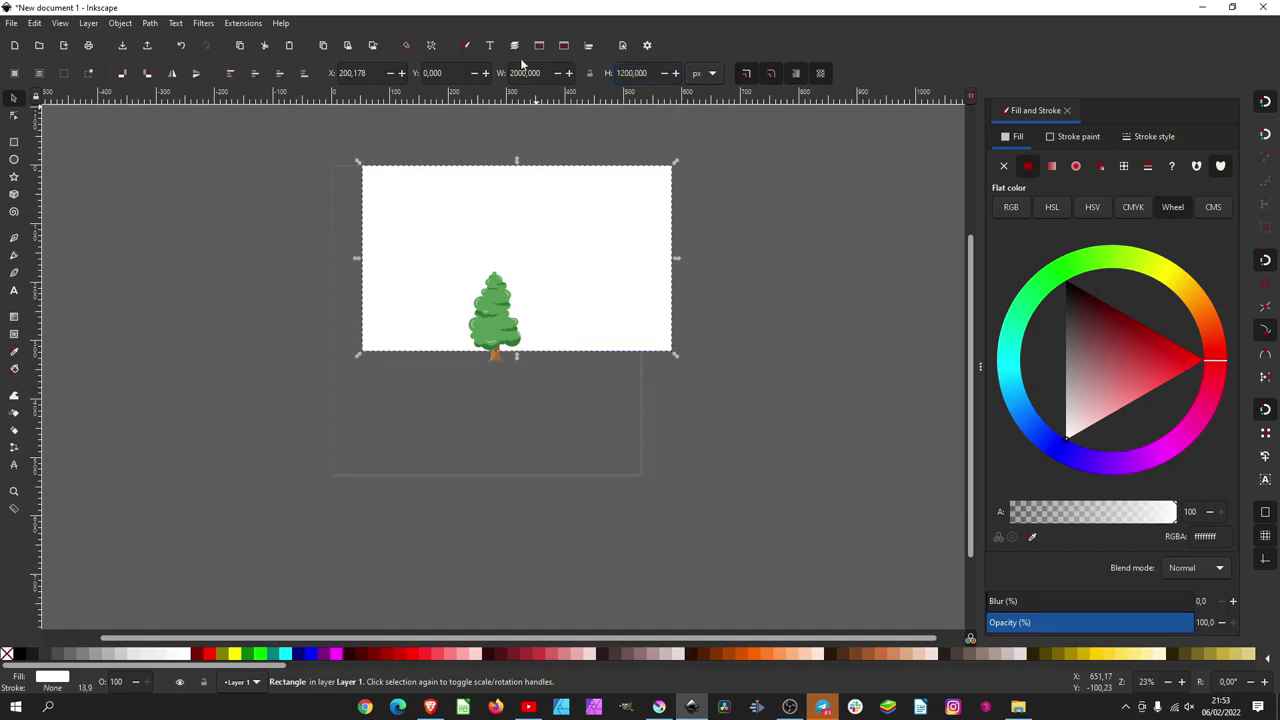
key("shift+Tab")
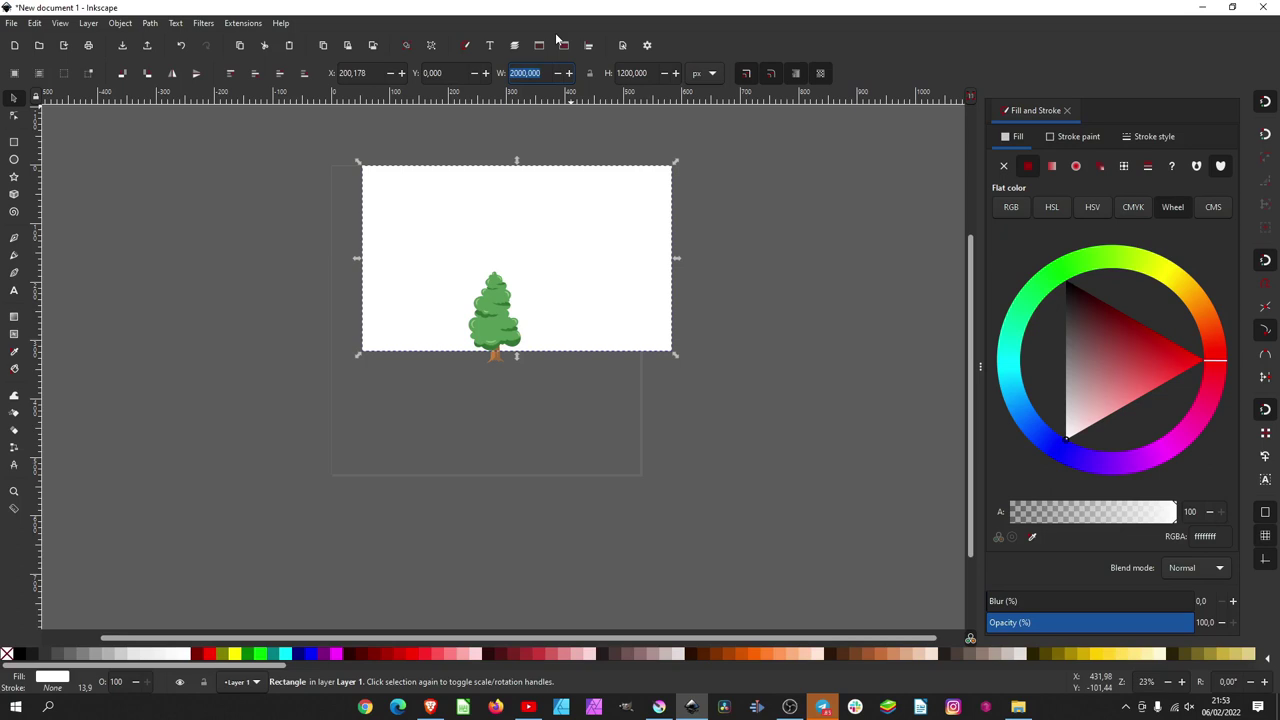
type("1200")
key("Return")
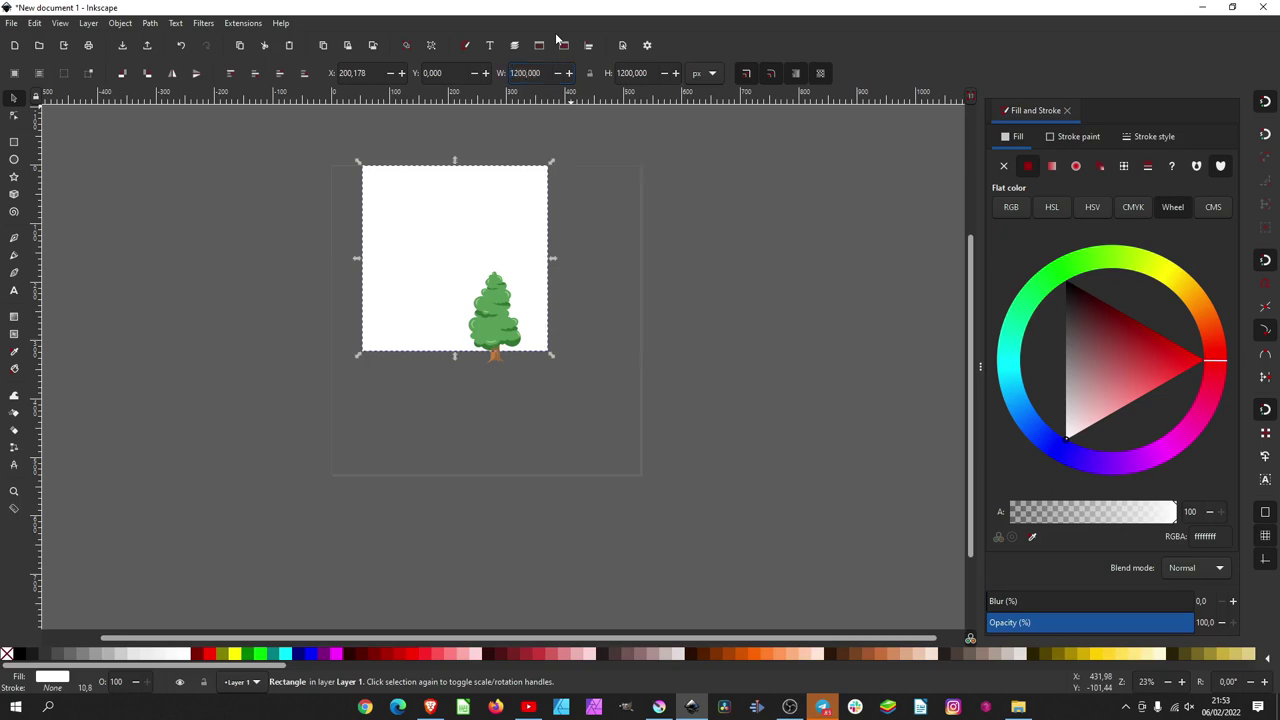
left_click_drag(523, 206, 543, 255)
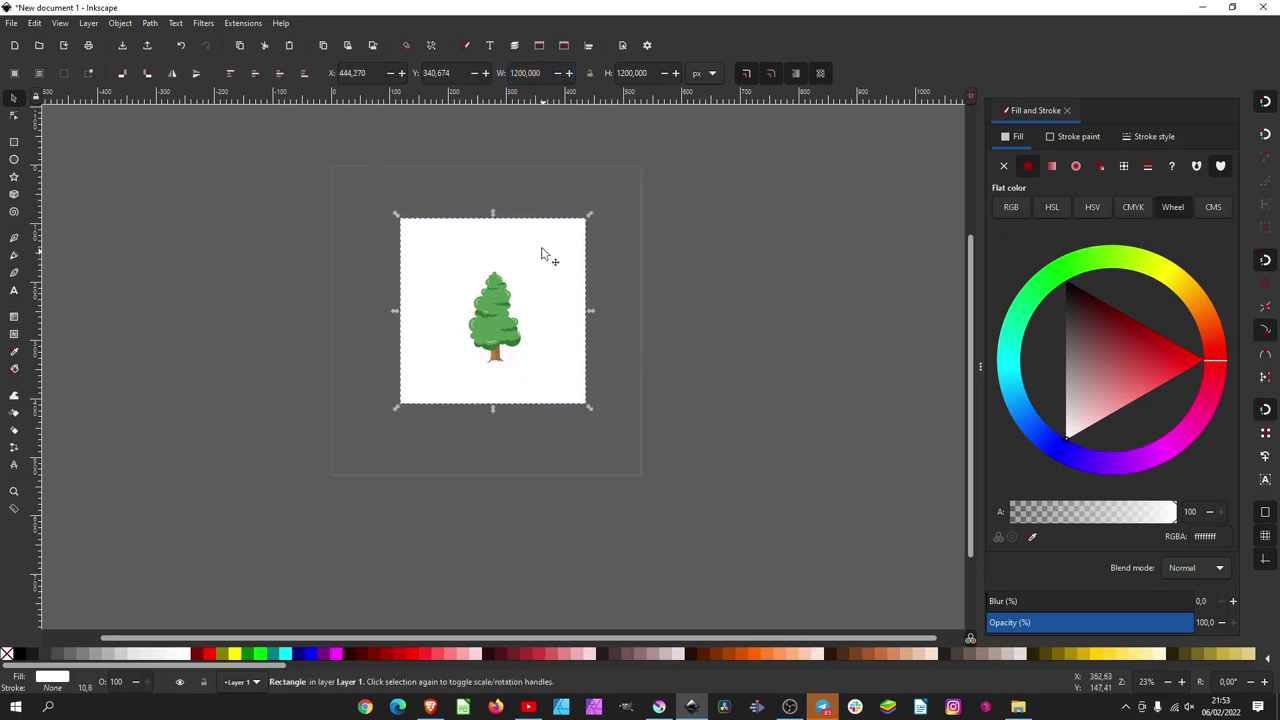
left_click(35, 23)
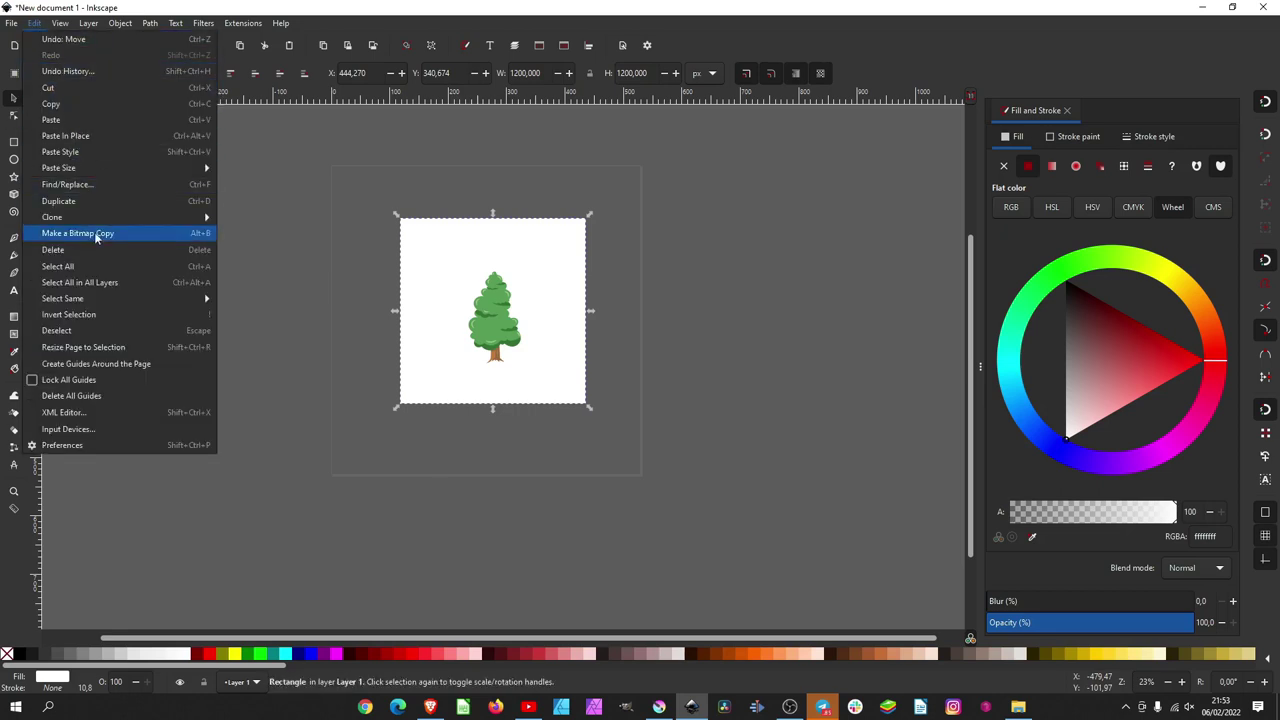
left_click(135, 350)
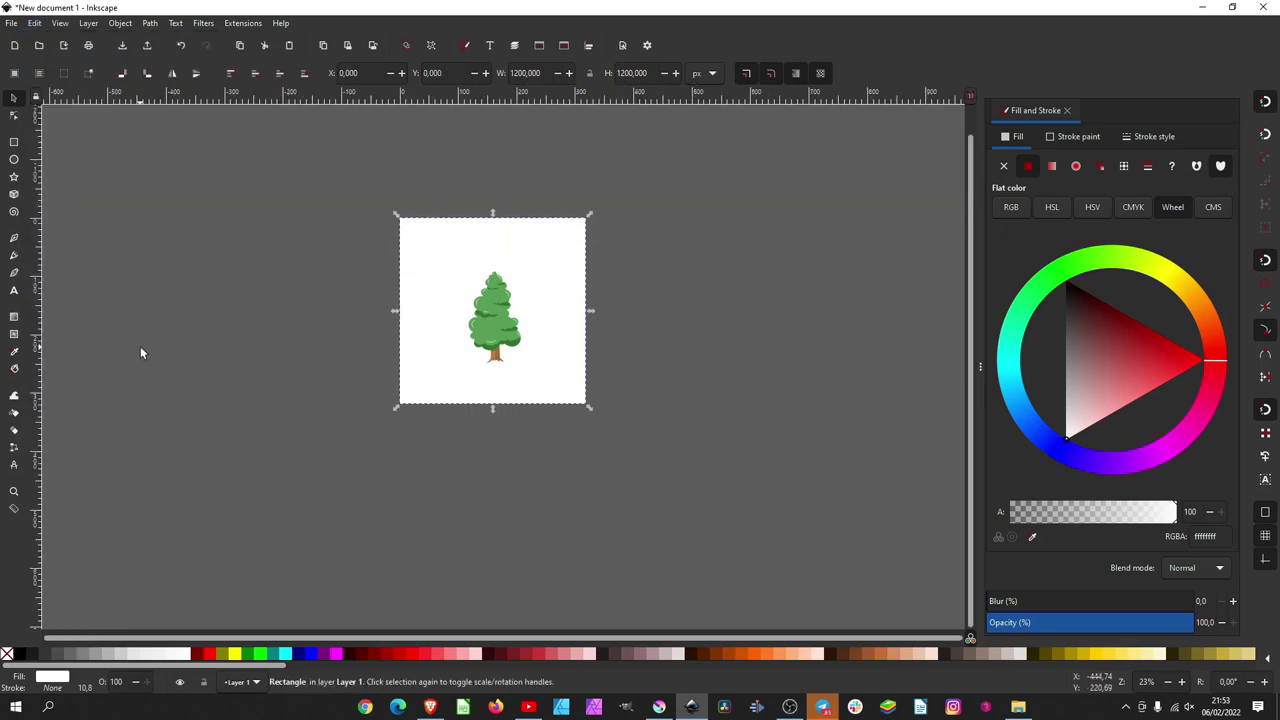
left_click(620, 183)
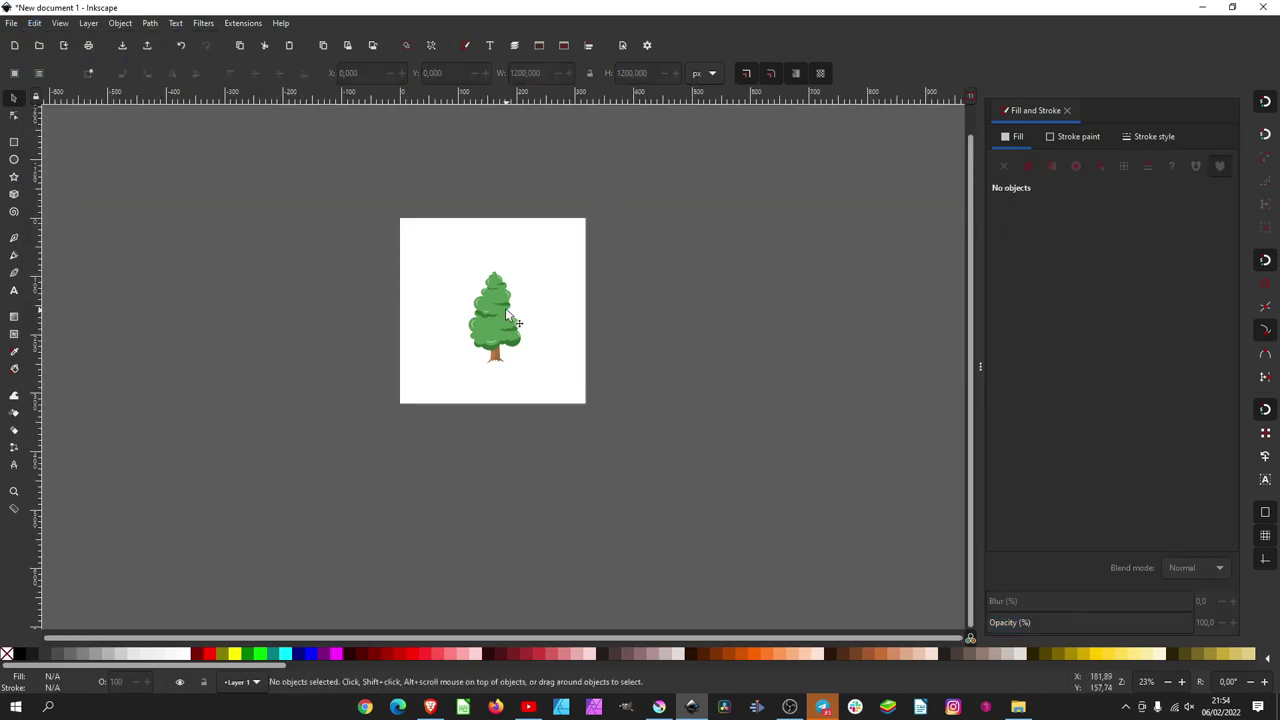
Centre the tree horizontally and vertically on the background square.
left_click(514, 318)
left_click(552, 277, "shift")
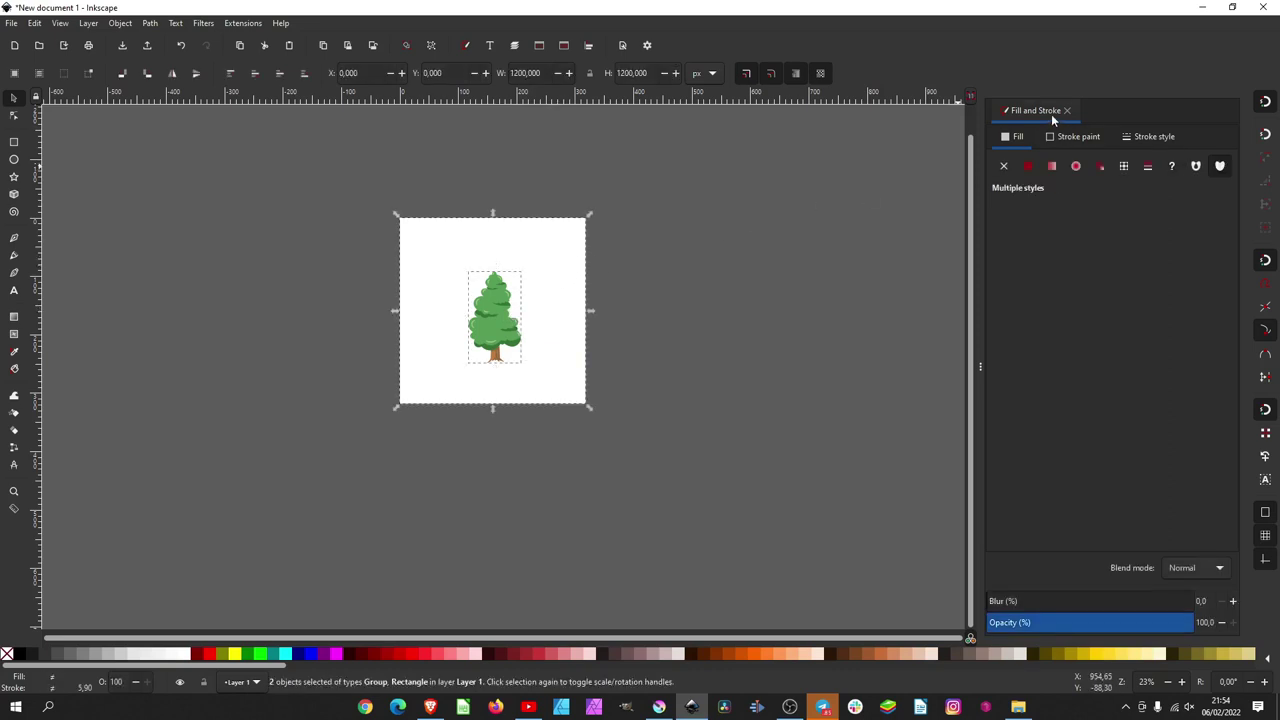
left_click(1076, 137)
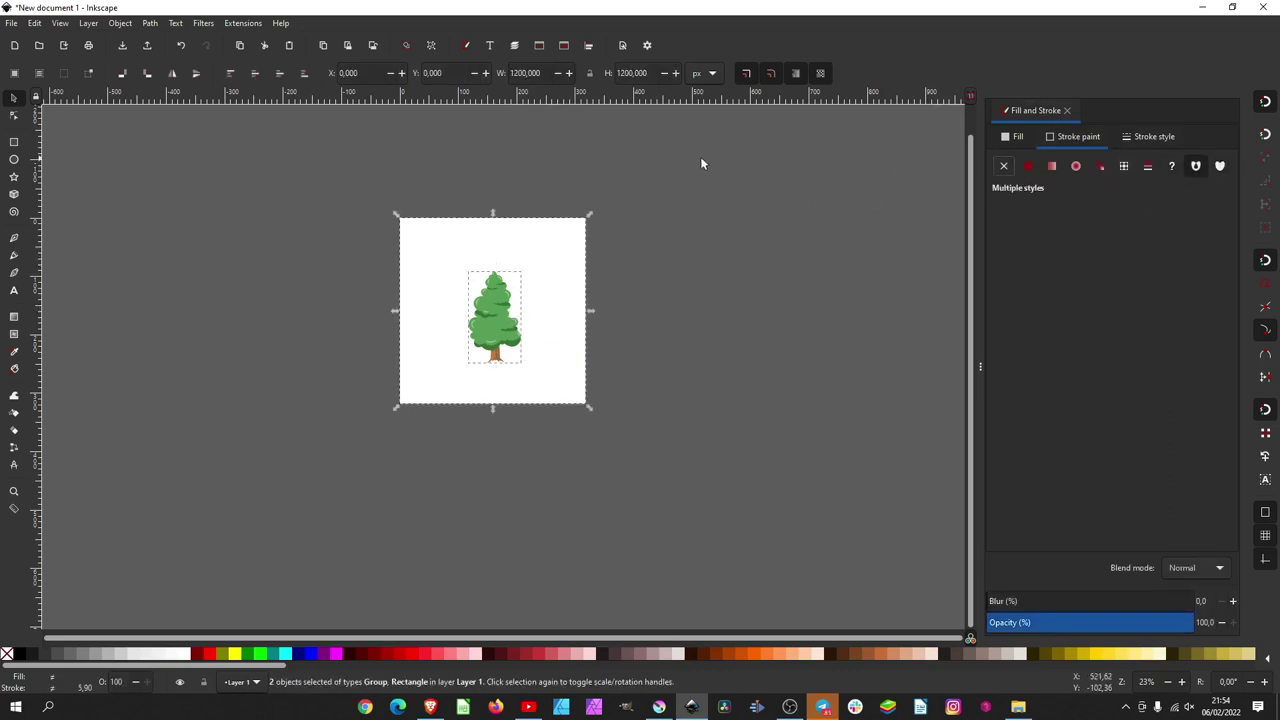
left_click(588, 45)
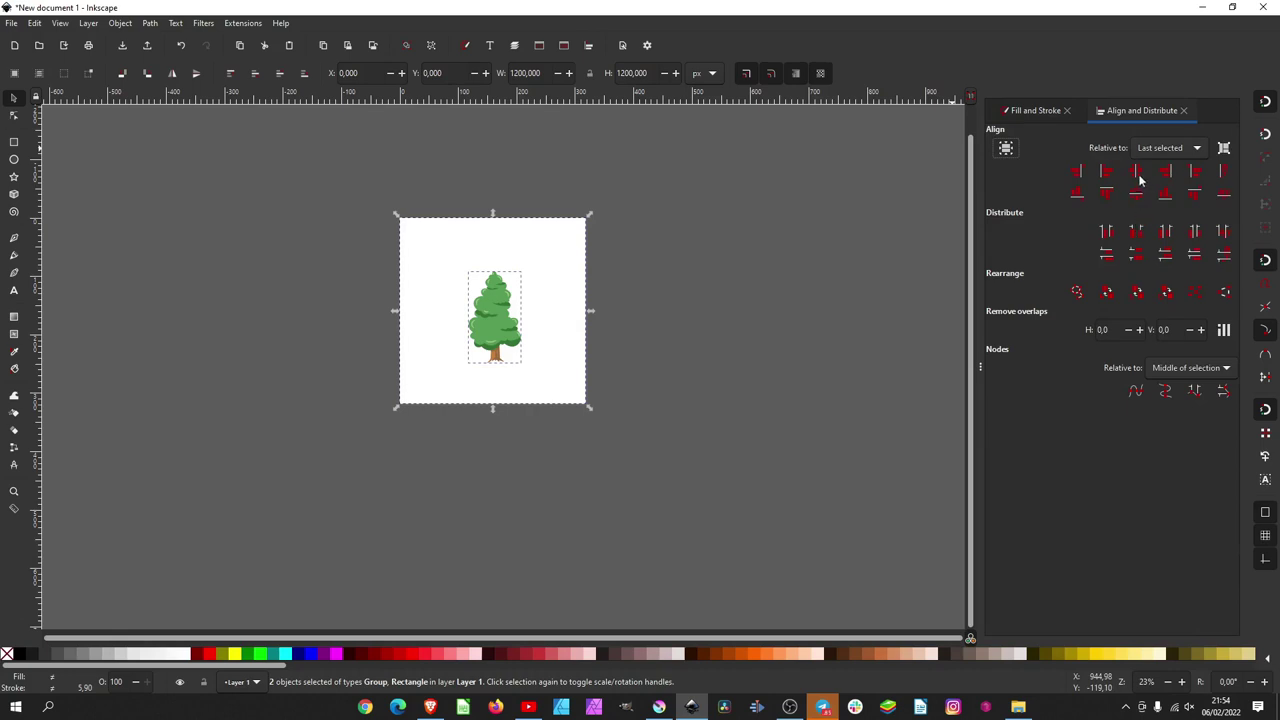
left_click(1135, 171)
left_click(1135, 193)
left_click(602, 294)
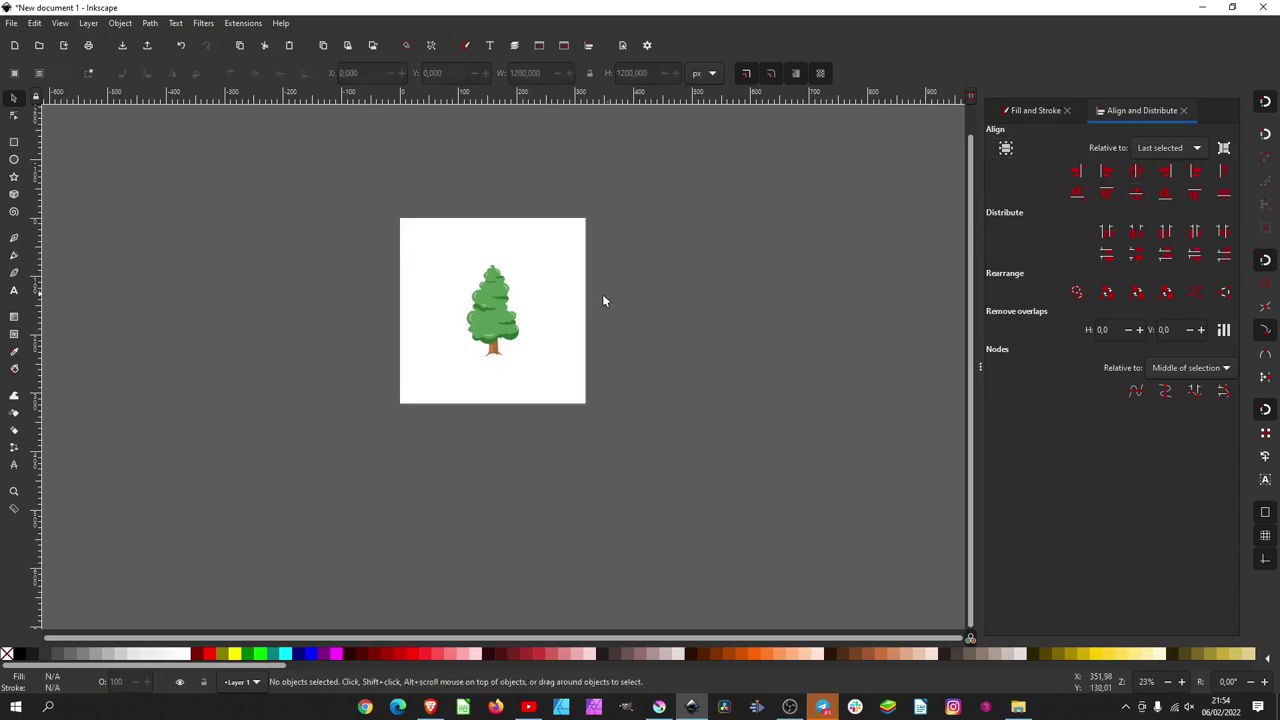
Enlarge the tree, remove the square's white fill, and group the tree with the square.
left_click(514, 330)
left_click_drag(521, 366, 563, 386)
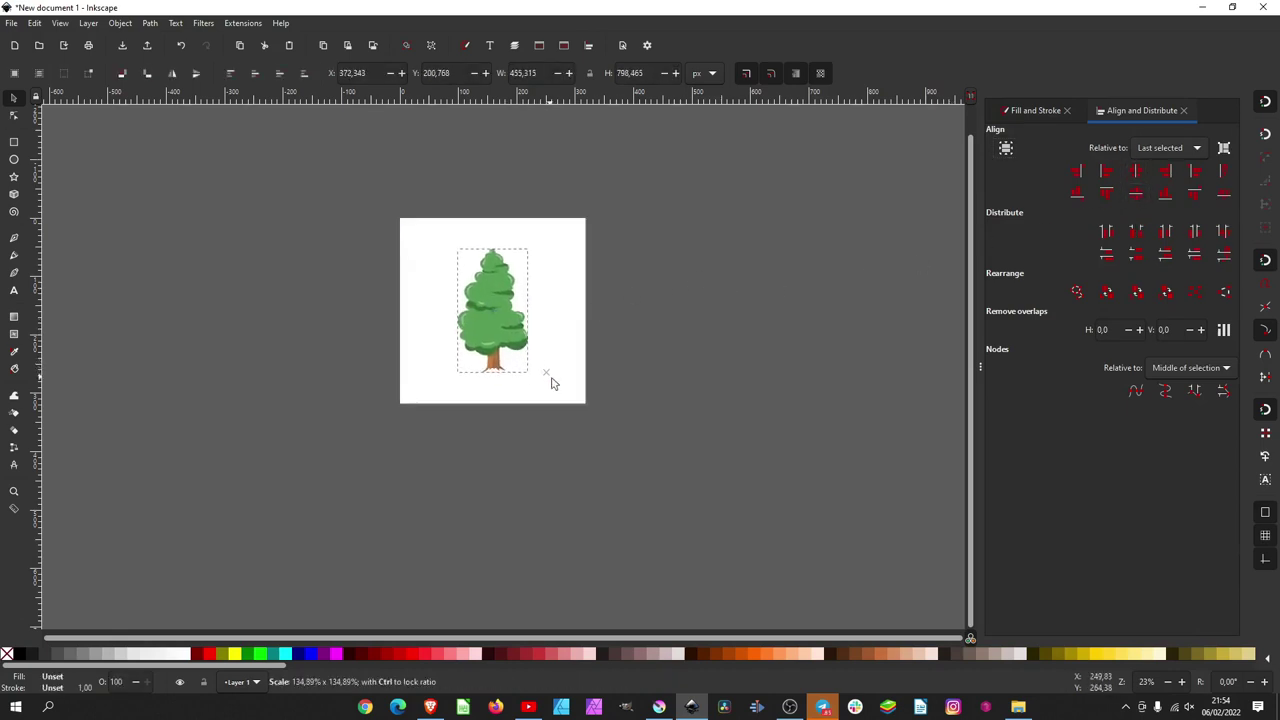
left_click(574, 320)
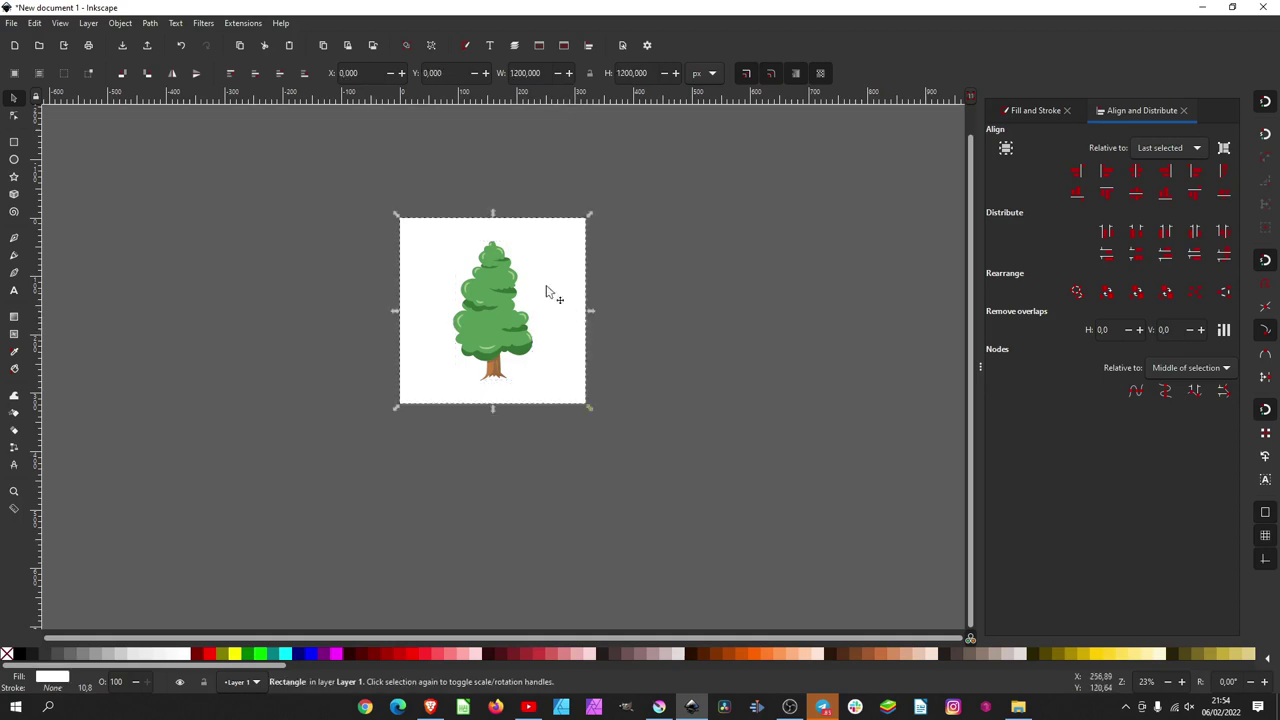
left_click(8, 656)
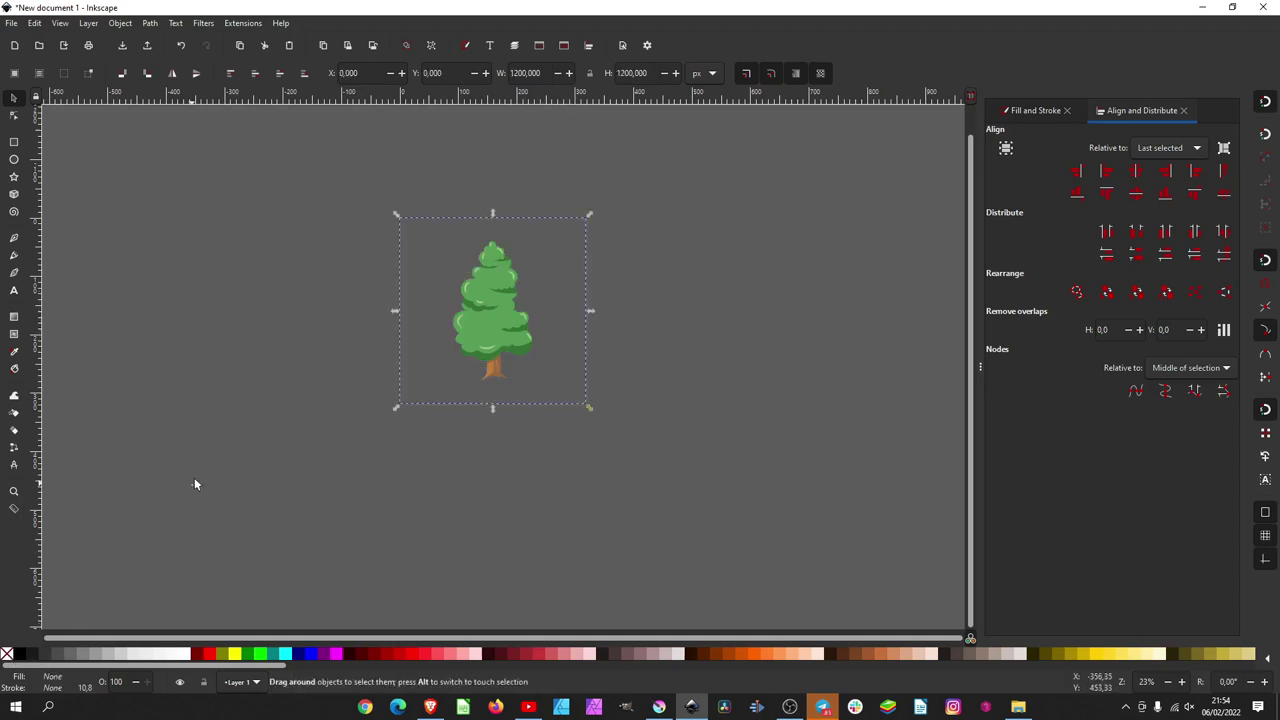
left_click(626, 186)
left_click_drag(634, 163, 309, 520)
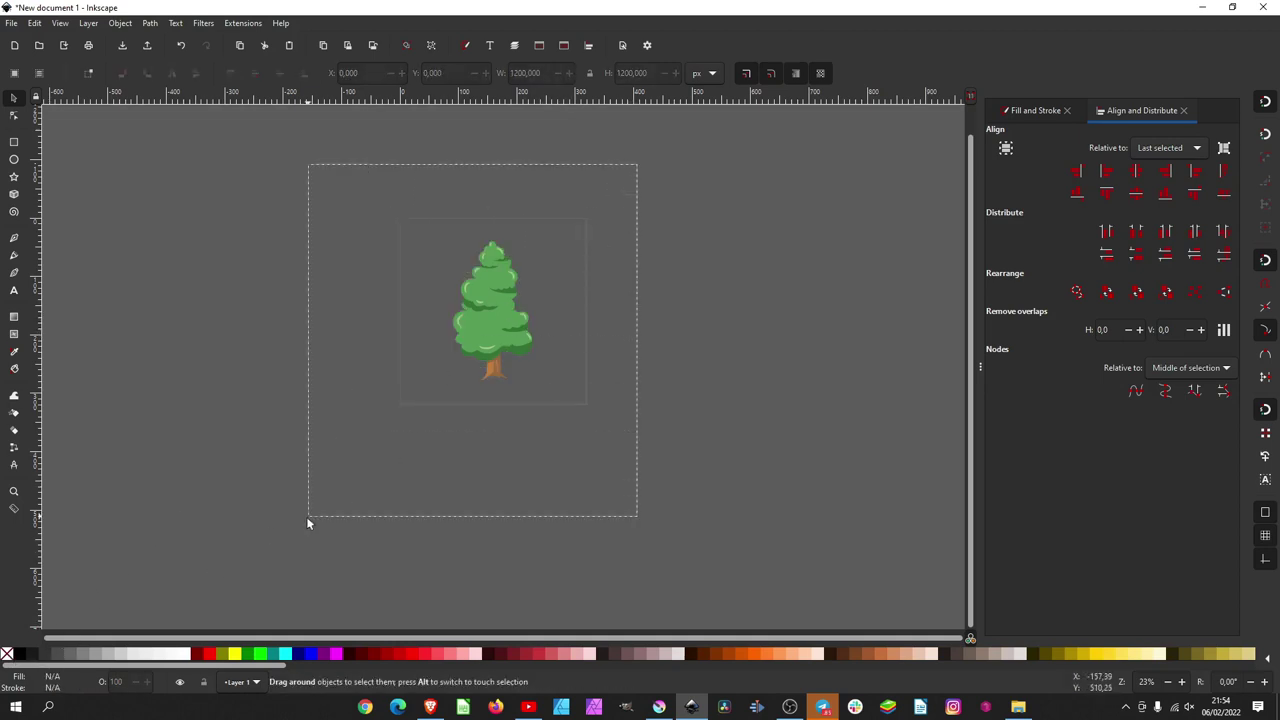
right_click(489, 298)
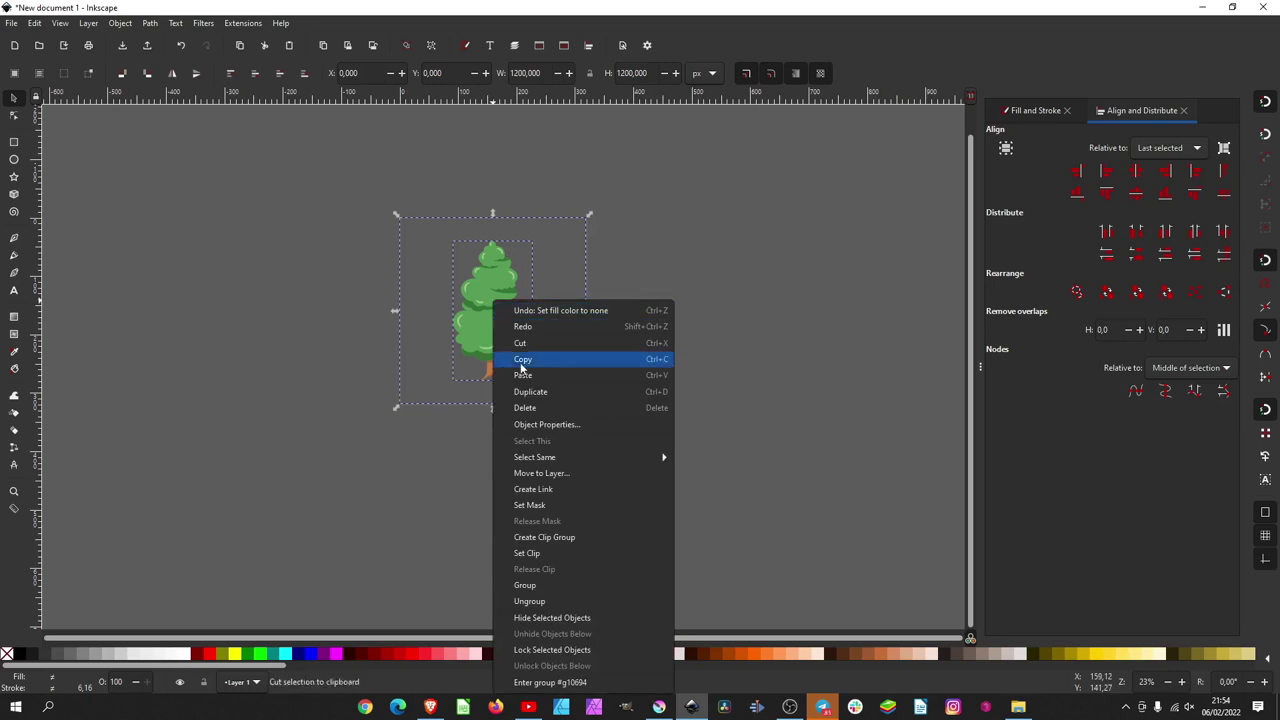
left_click(548, 584)
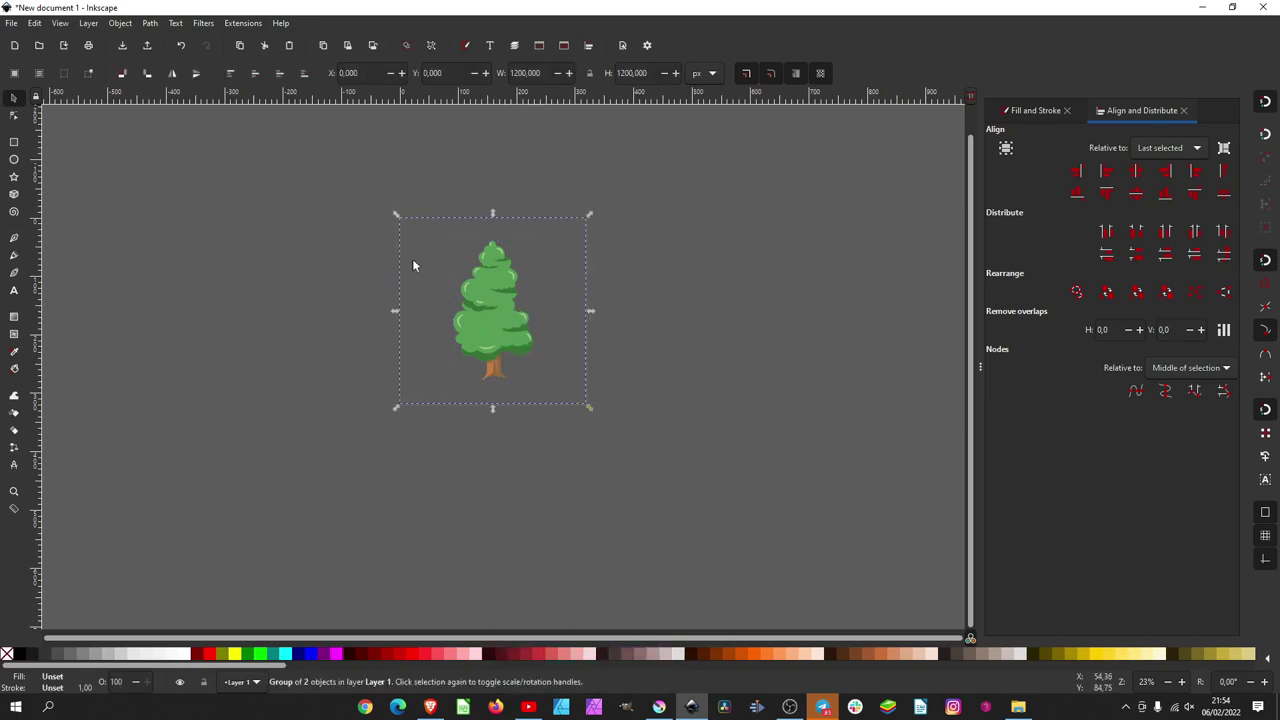
Set the grouped artwork's object ID to 'tree pine' in Object Properties.
left_click(120, 23)
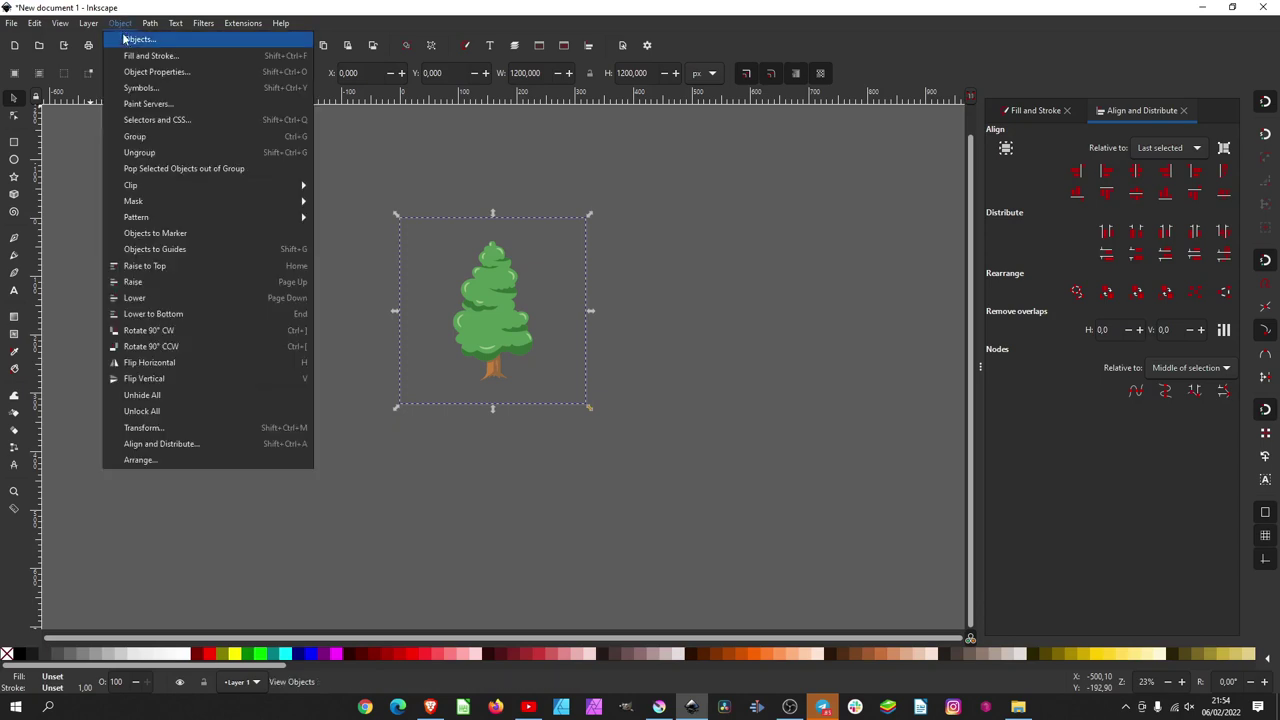
left_click(158, 72)
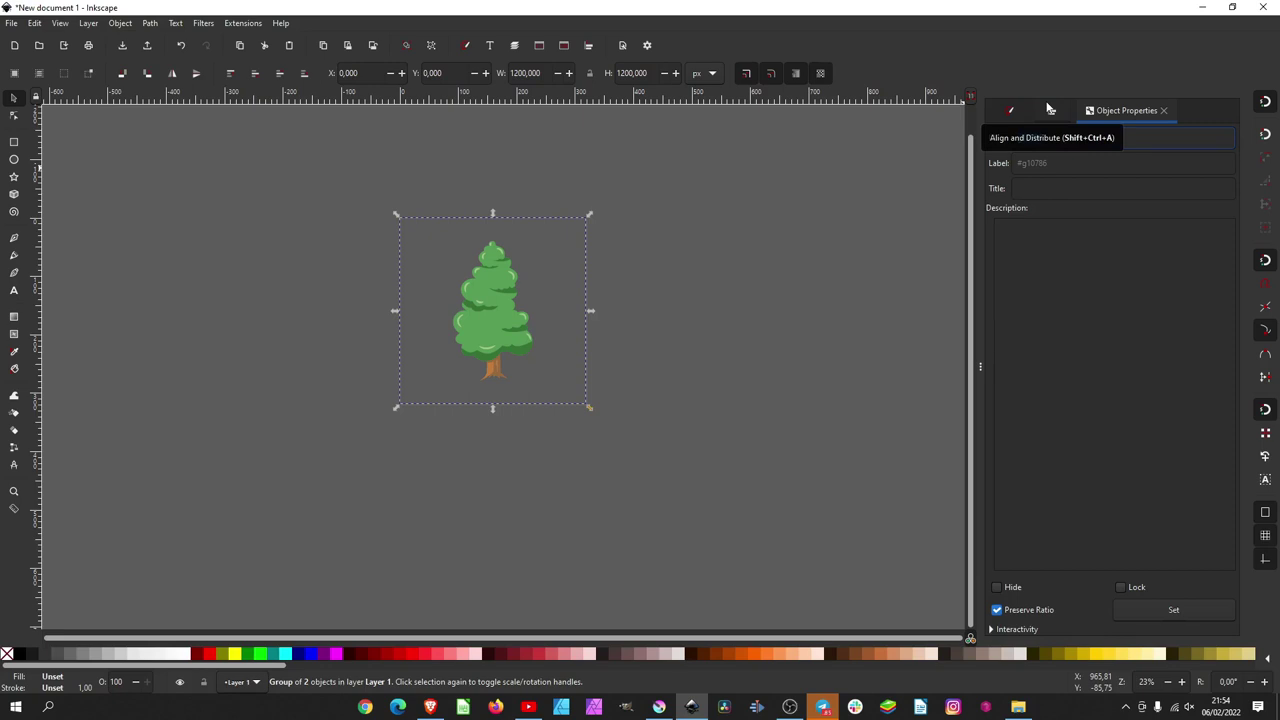
type("tree pine")
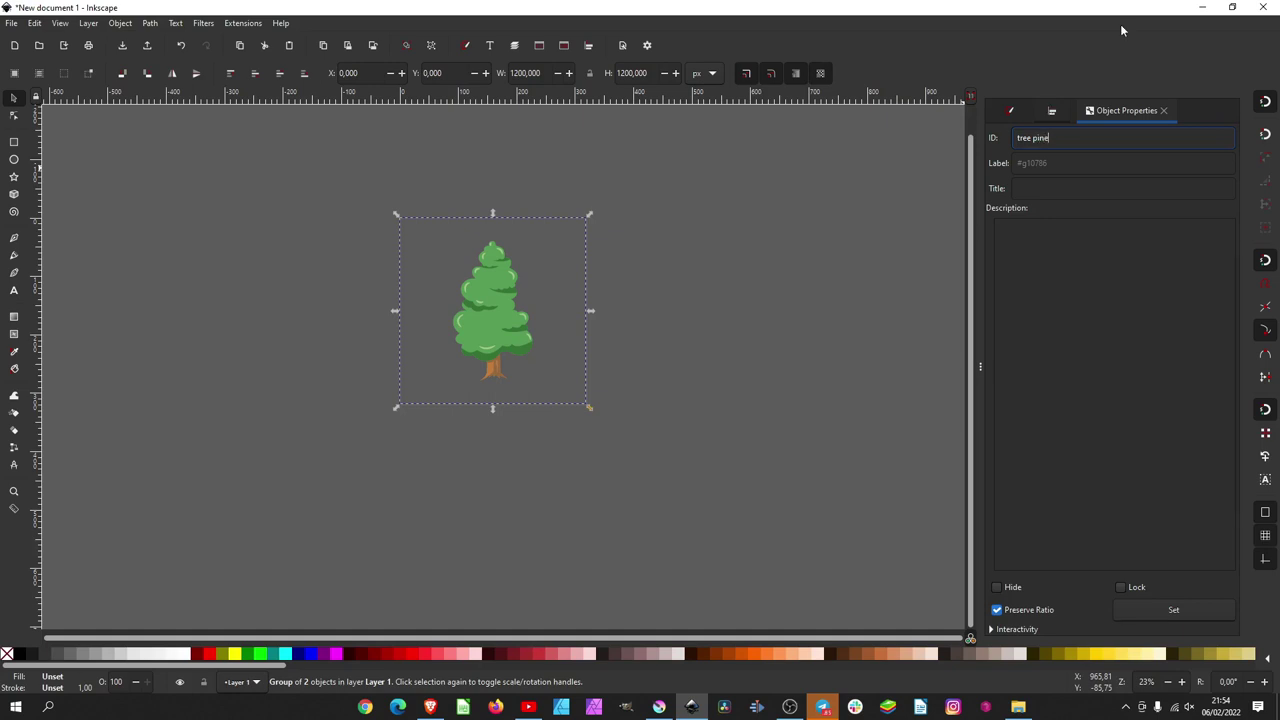
left_click(1184, 608)
left_click(11, 23)
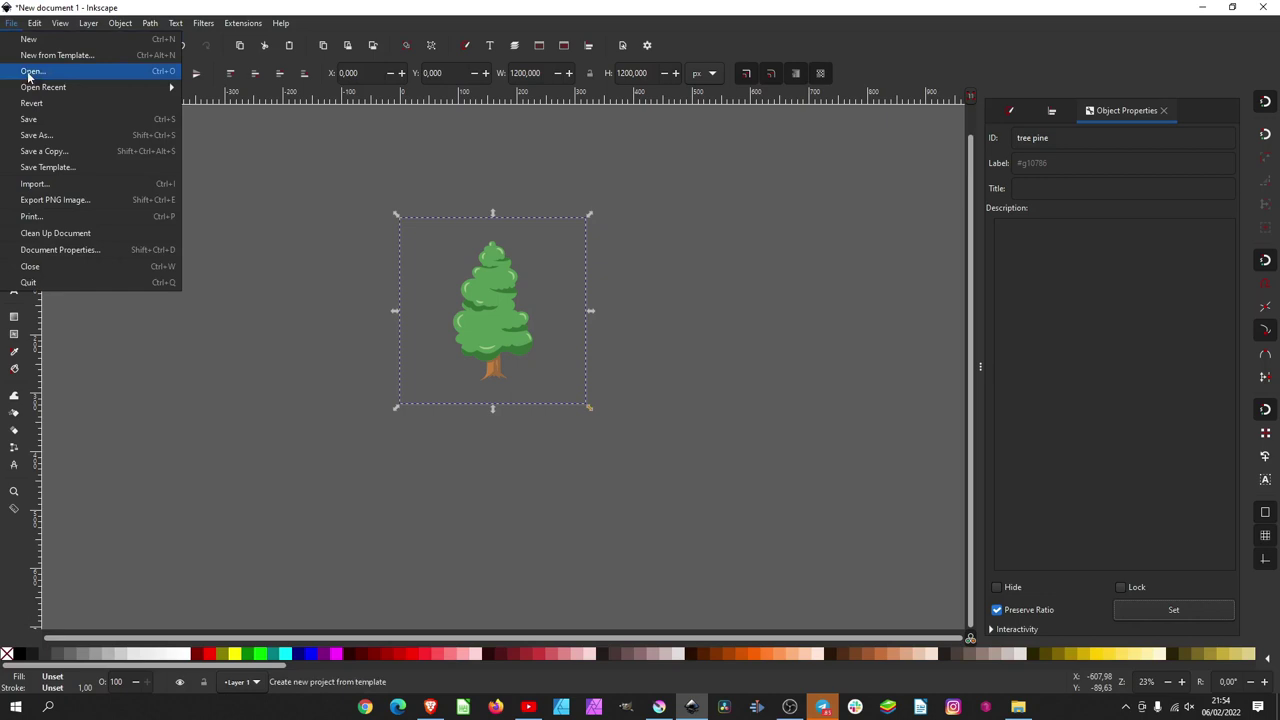
In the Save As dialog, navigate to the PNG TREE folder on drive D.
left_click(60, 123)
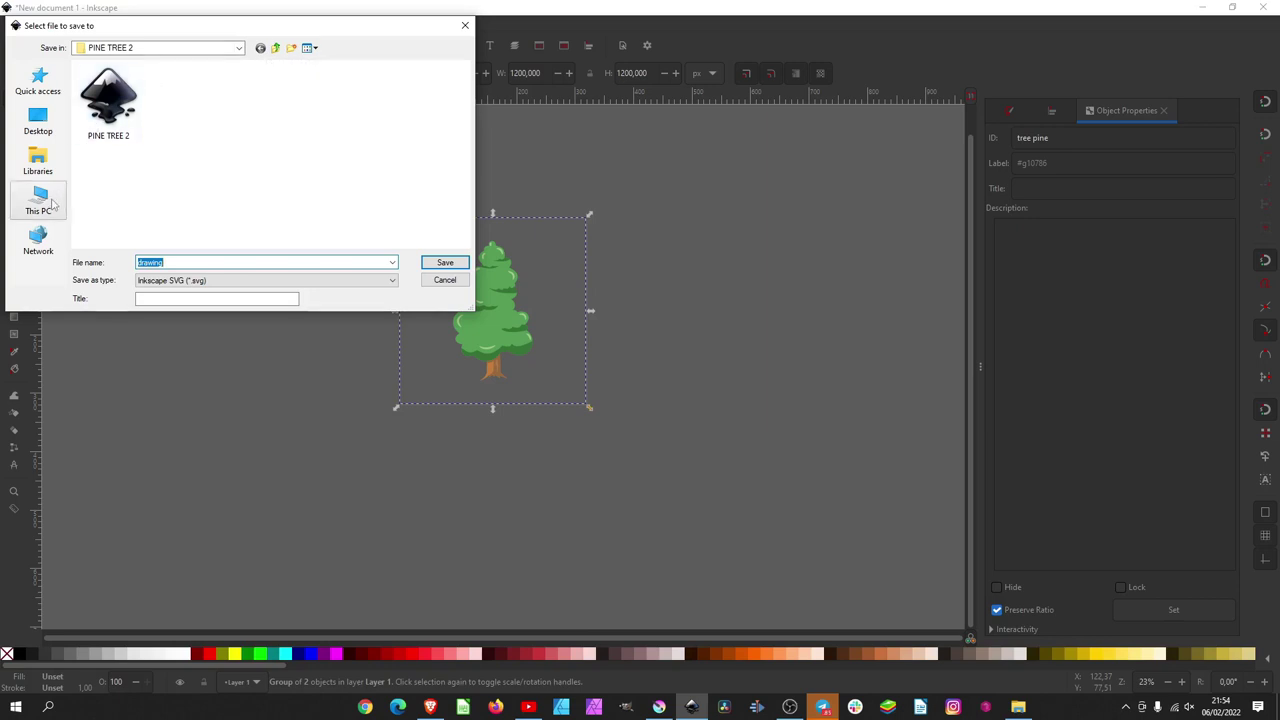
left_click(40, 200)
double_click(297, 240)
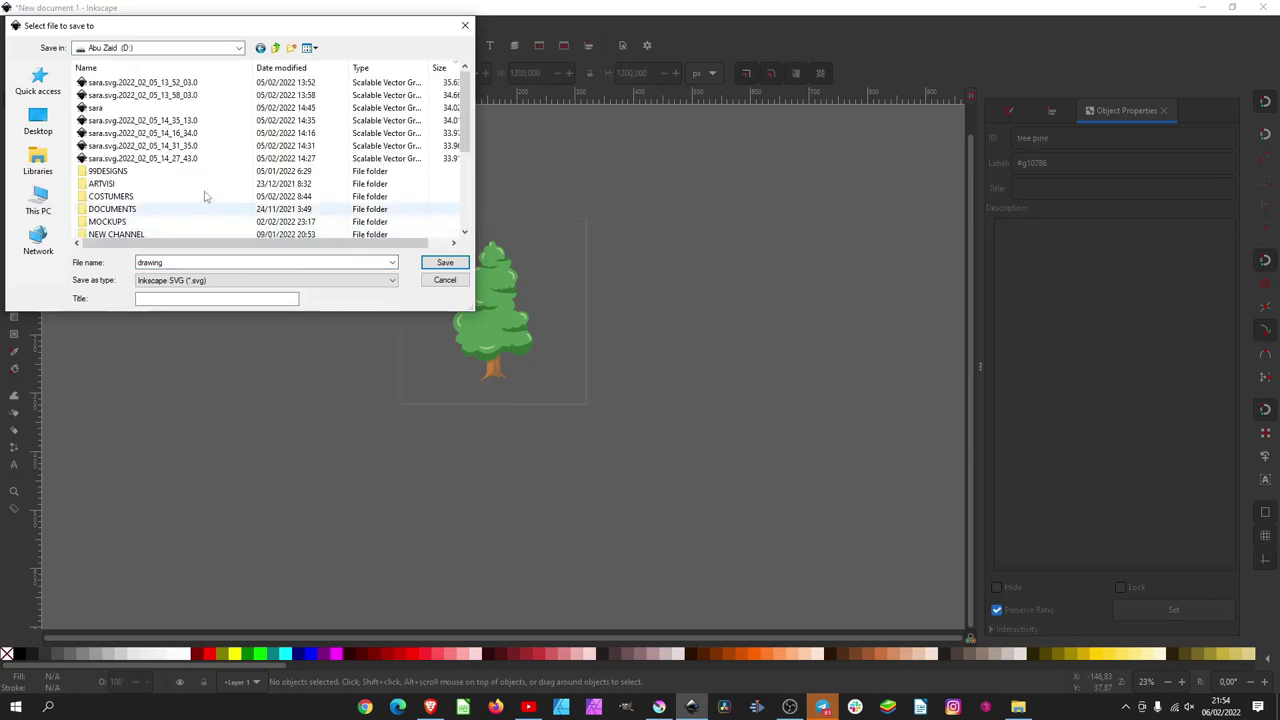
scroll(170, 170, "down", 2)
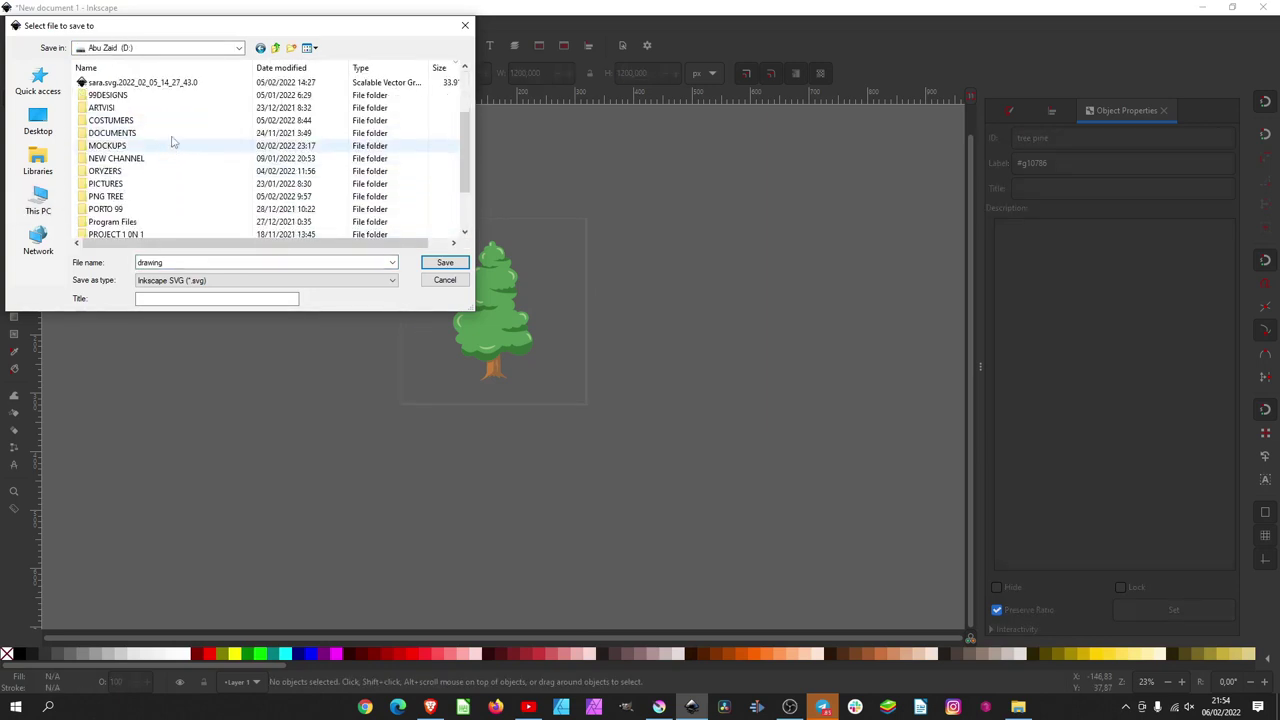
scroll(172, 142, "down", 2)
double_click(134, 130)
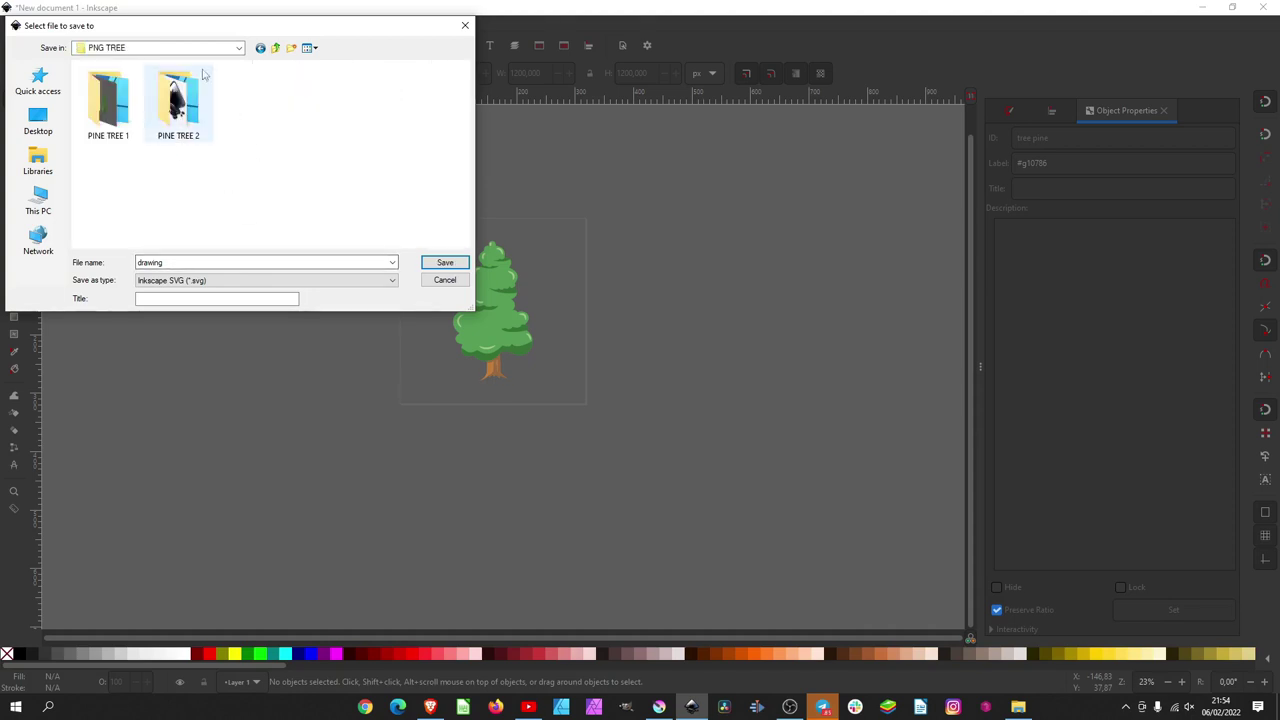
Create a TREE PINE folder there and save the drawing inside it as TREE PINE.svg.
left_click(291, 48)
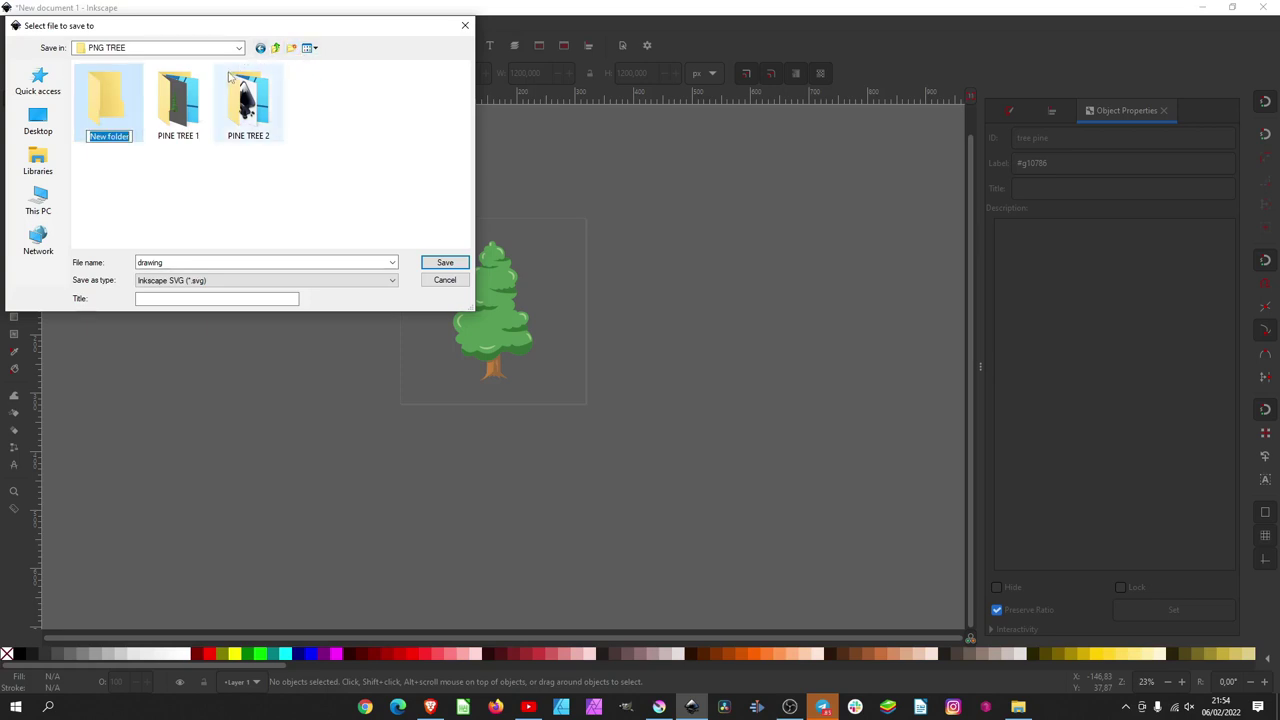
type("TREE P")
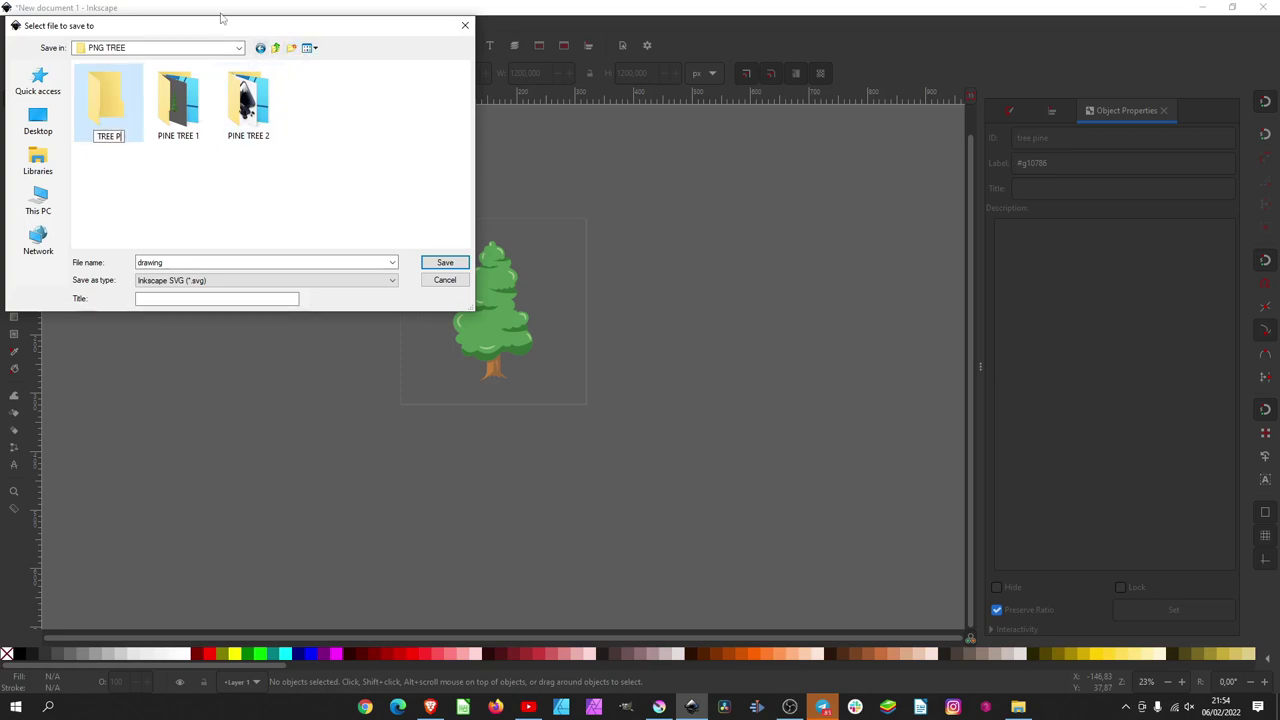
type("INE")
key("Return")
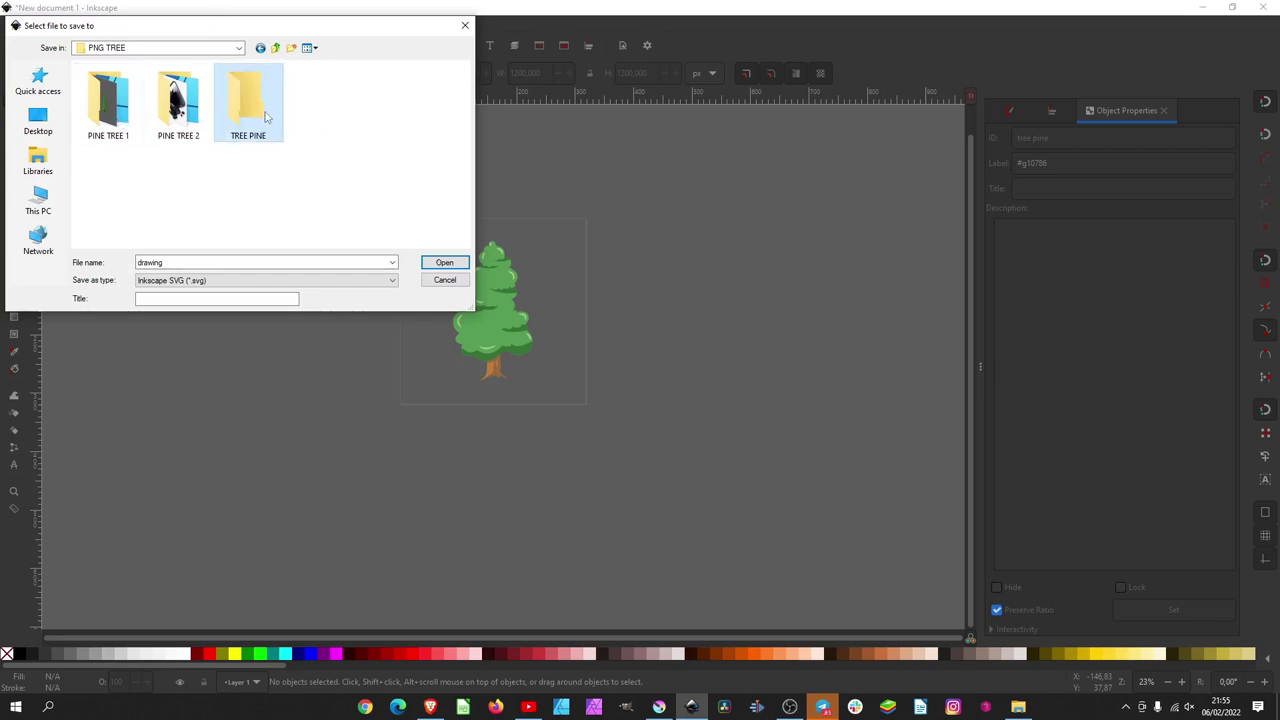
double_click(268, 112)
type("TREE PINE")
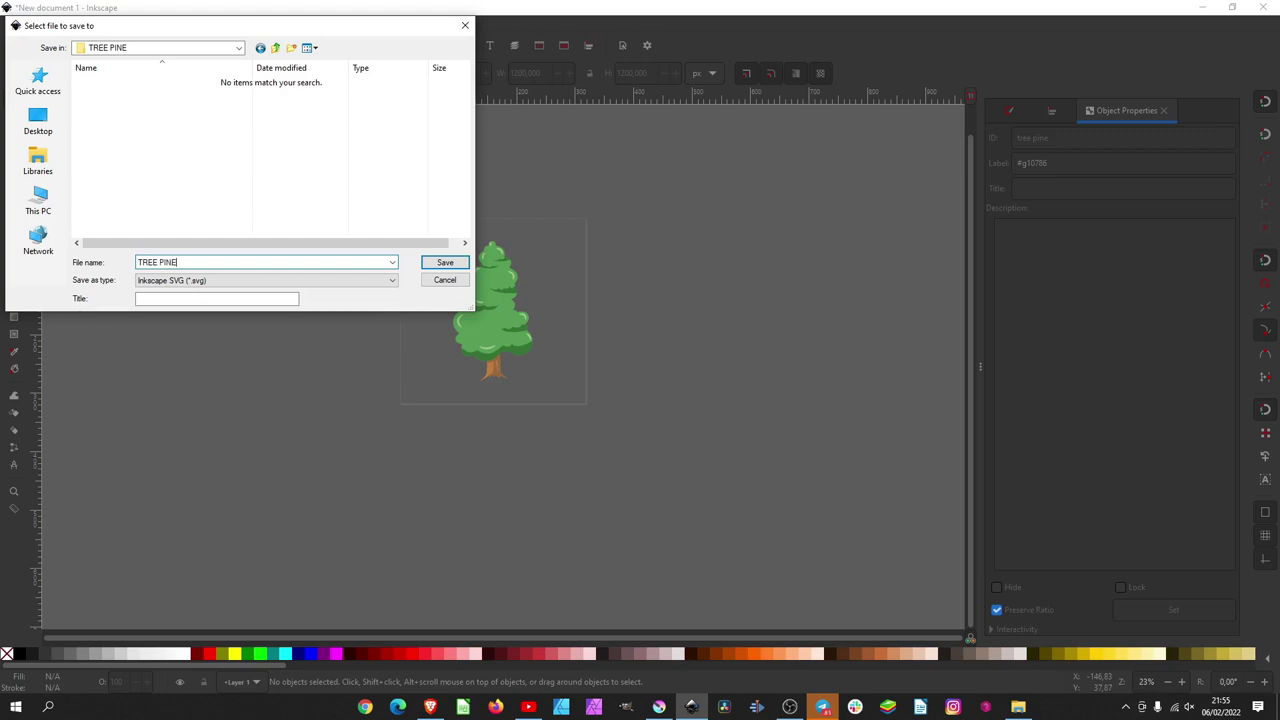
key("Return")
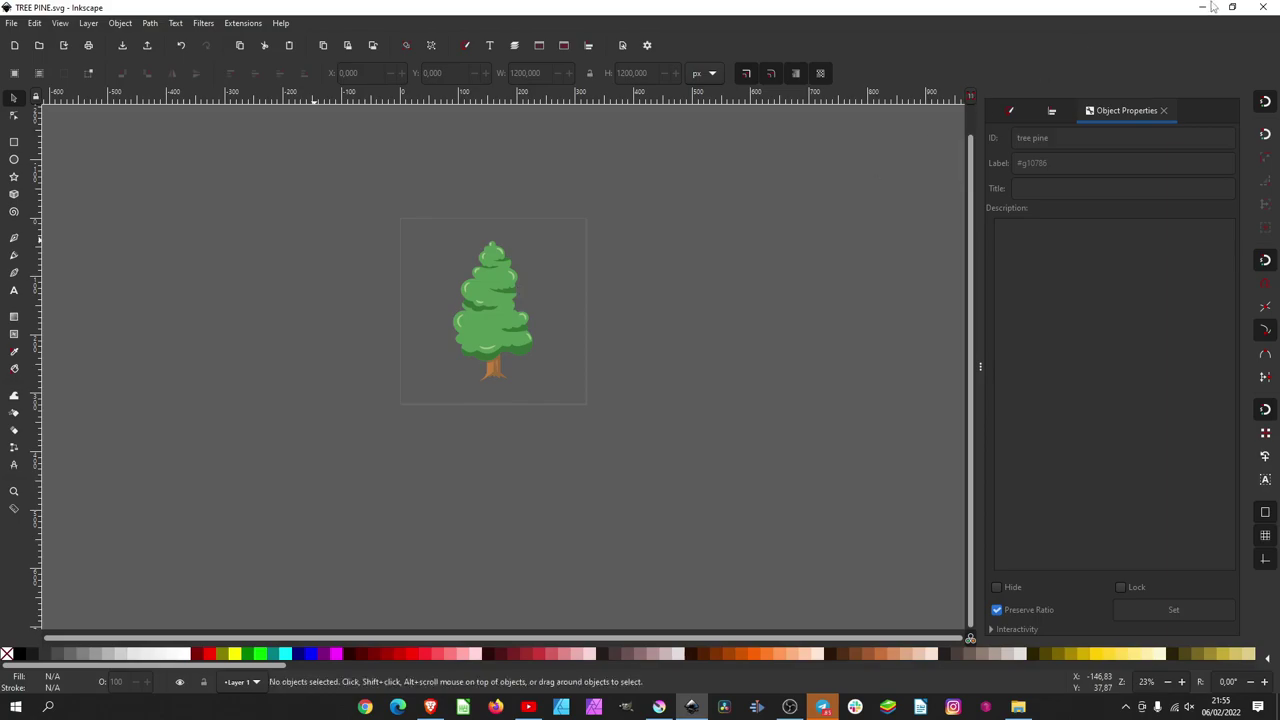
Close Inkscape and load D:/PNG TREE/TREE PINE/TREE PINE.svg into Citramanik.
left_click(1264, 8)
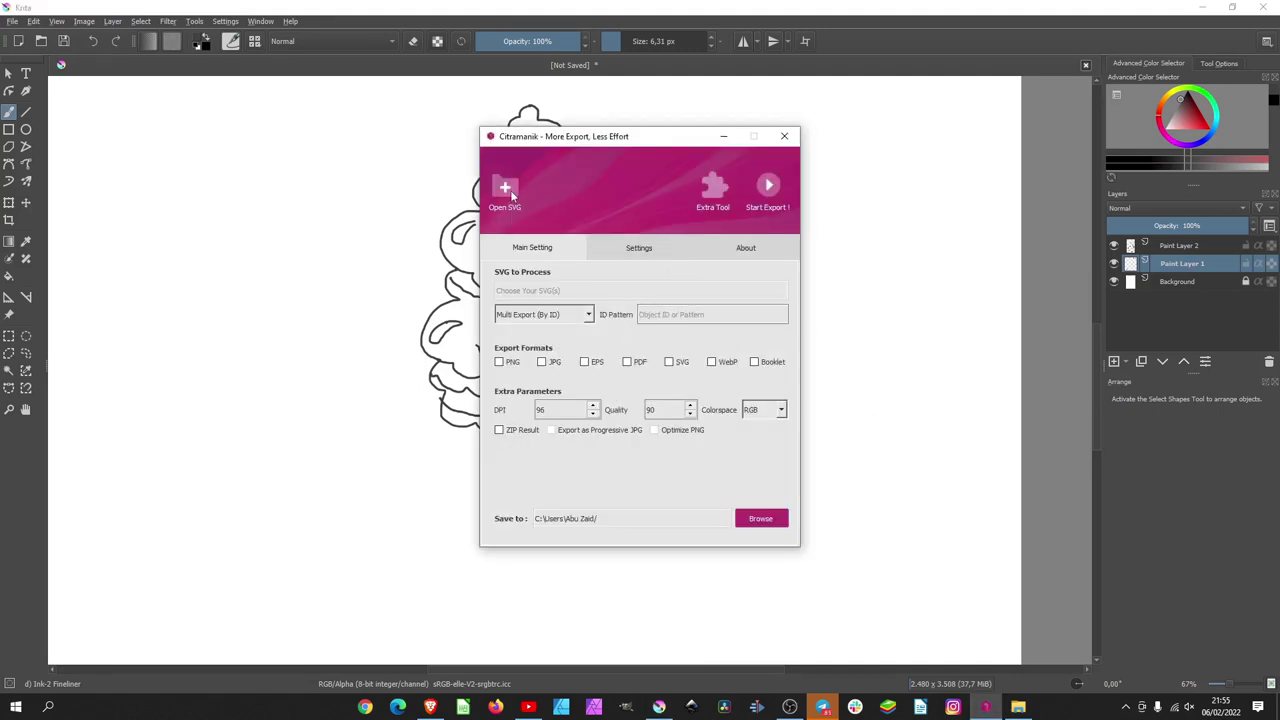
left_click(505, 192)
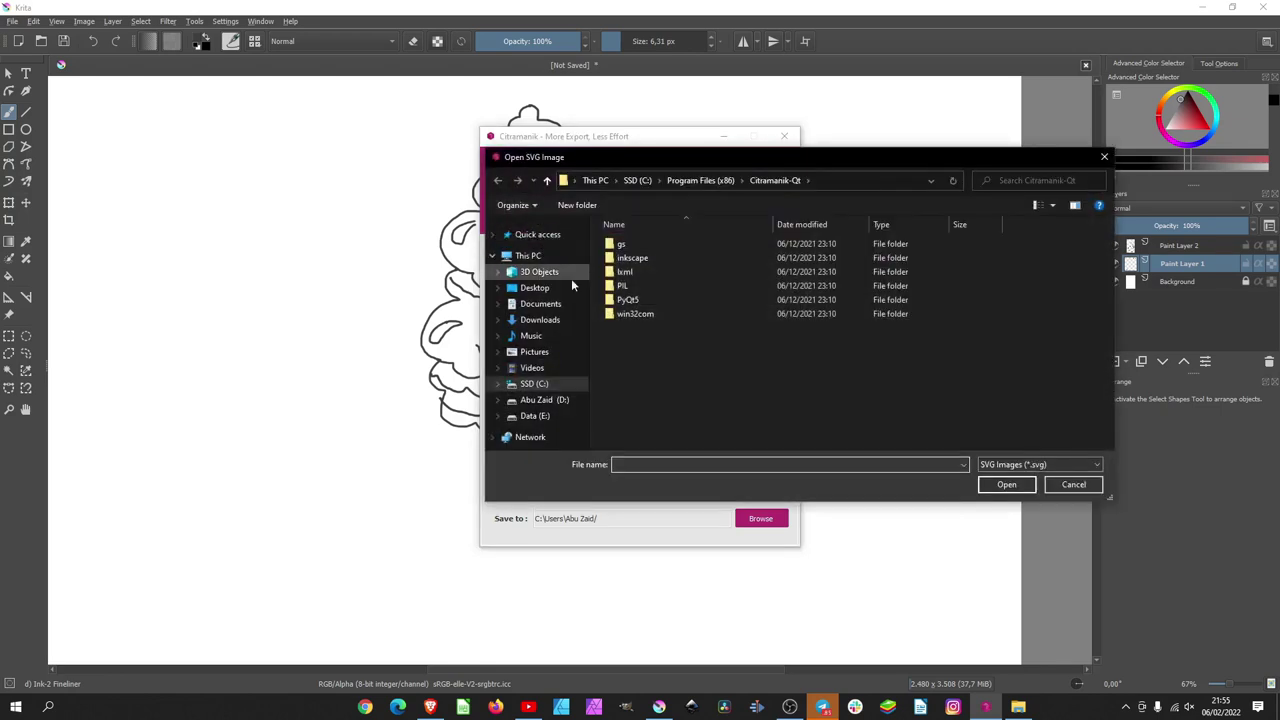
left_click(558, 401)
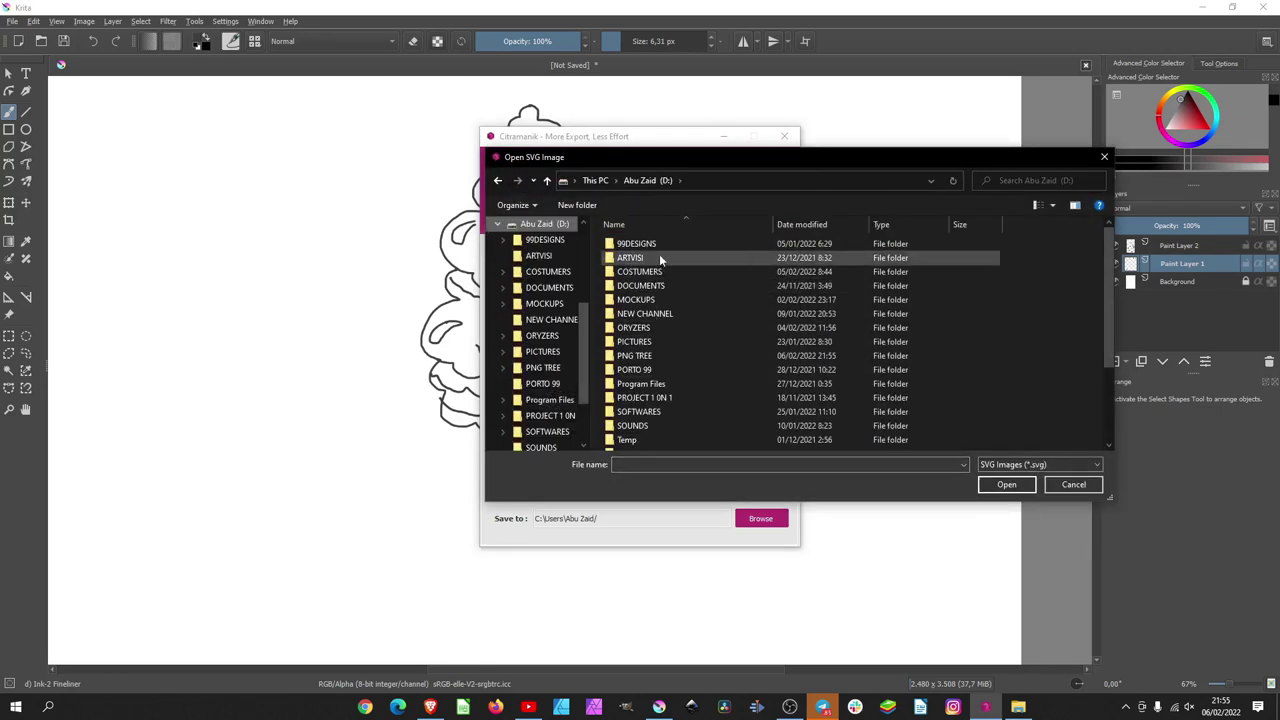
double_click(662, 356)
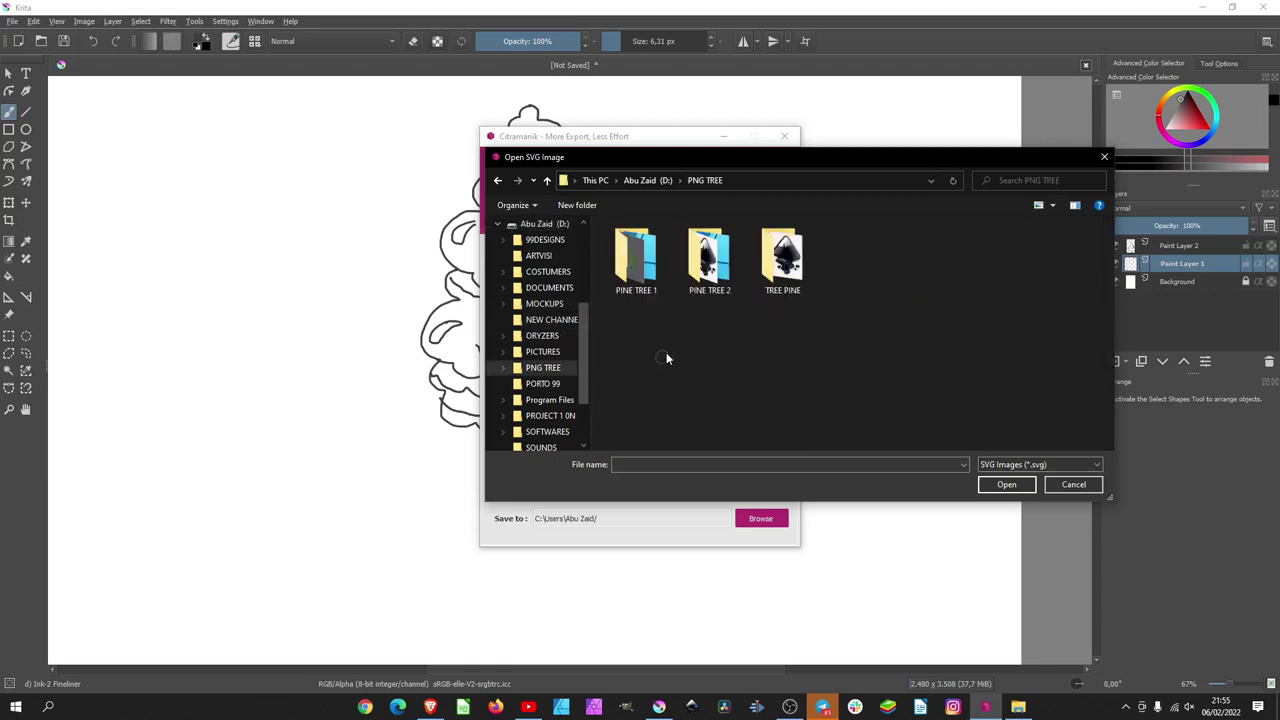
double_click(797, 280)
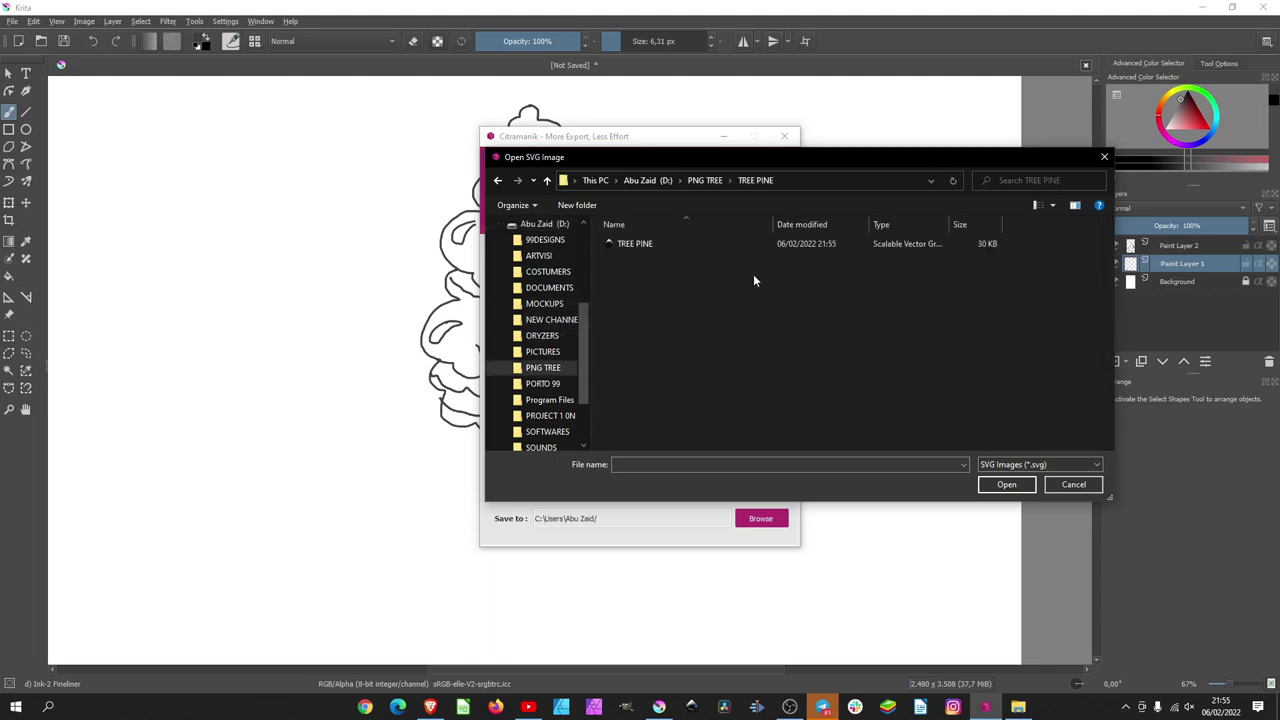
left_click(646, 245)
left_click(995, 486)
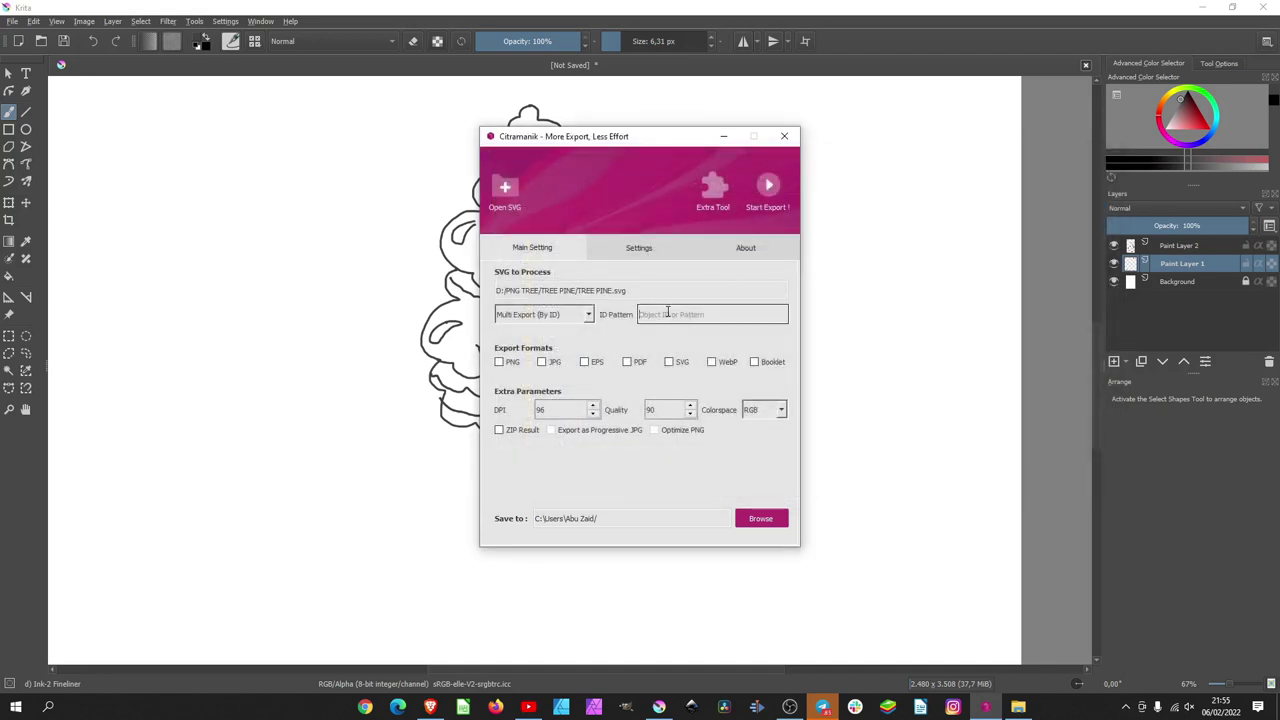
Enter the ID pattern 'tree pine' and set DPI to 300, matching Pngtree's 300dpi requirement.
left_click(670, 313)
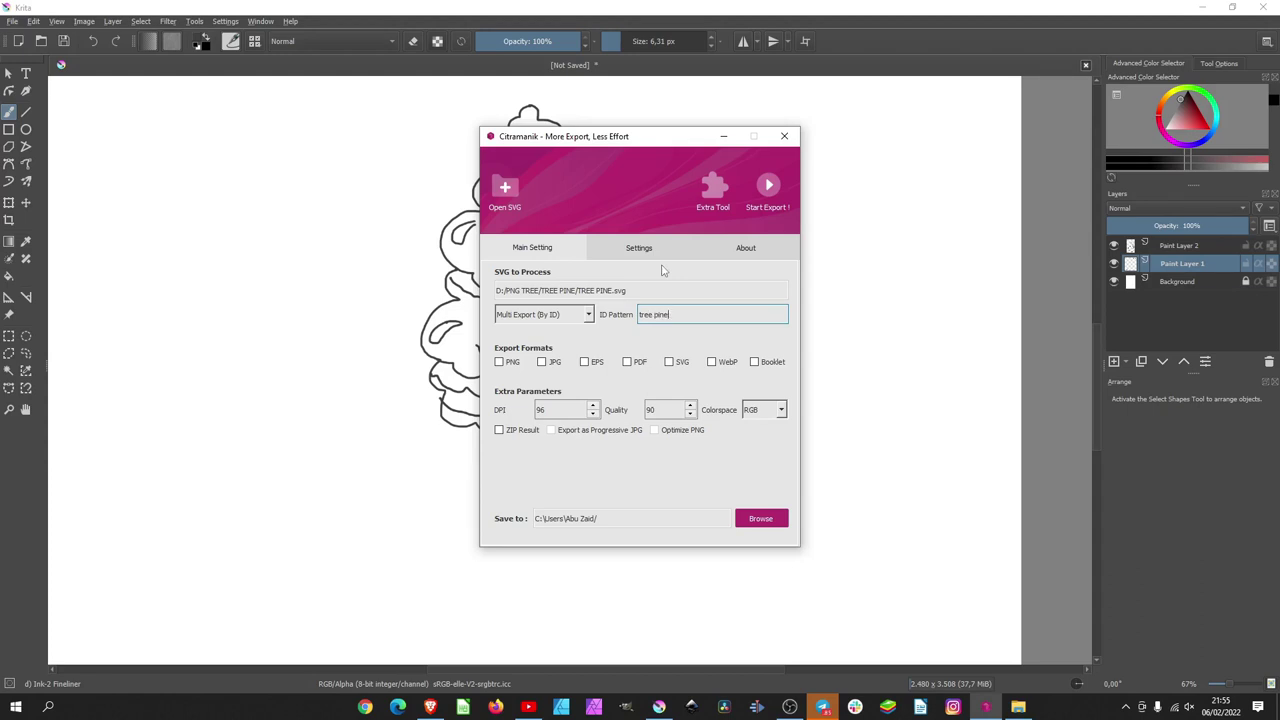
double_click(551, 411)
type("300")
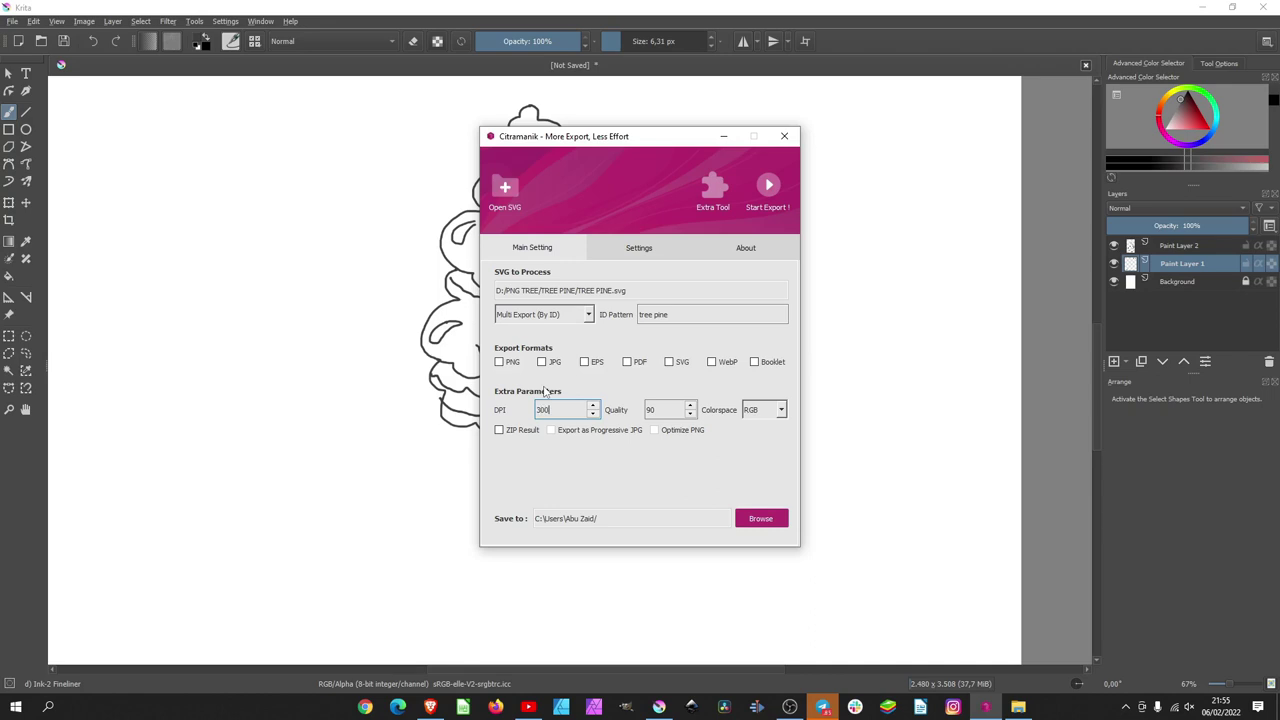
left_click(430, 706)
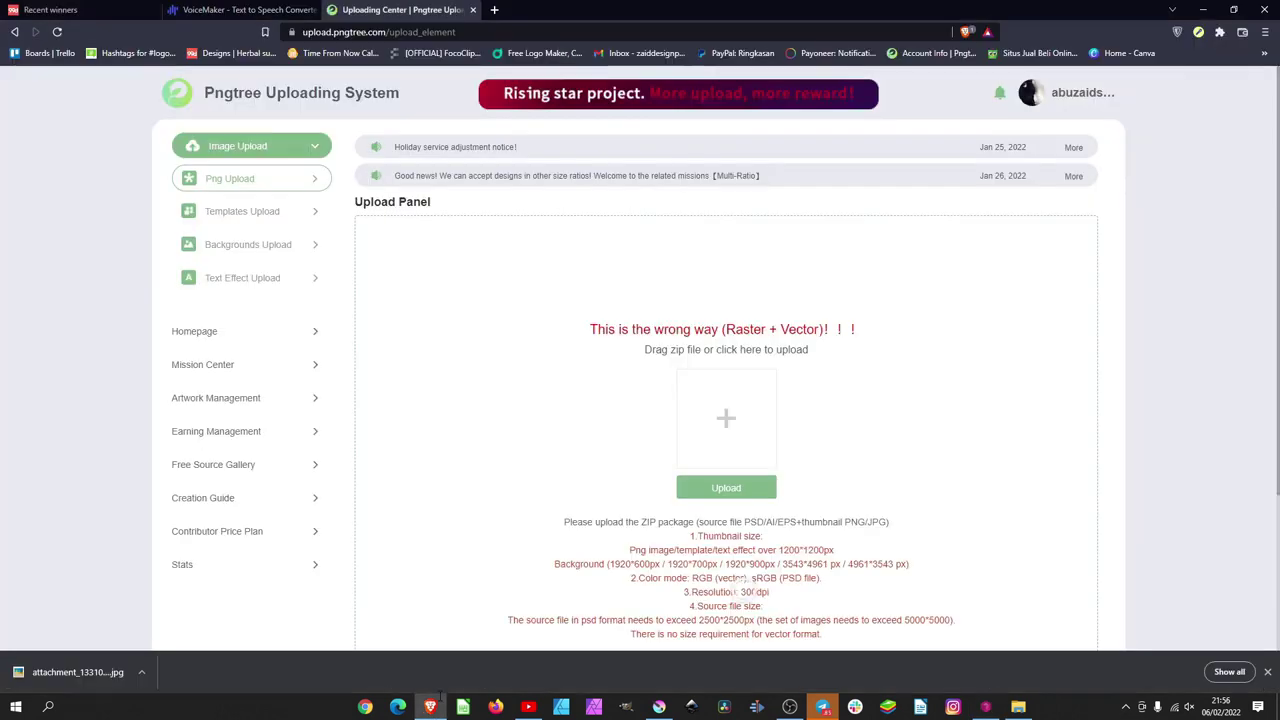
double_click(754, 592)
right_click(783, 592)
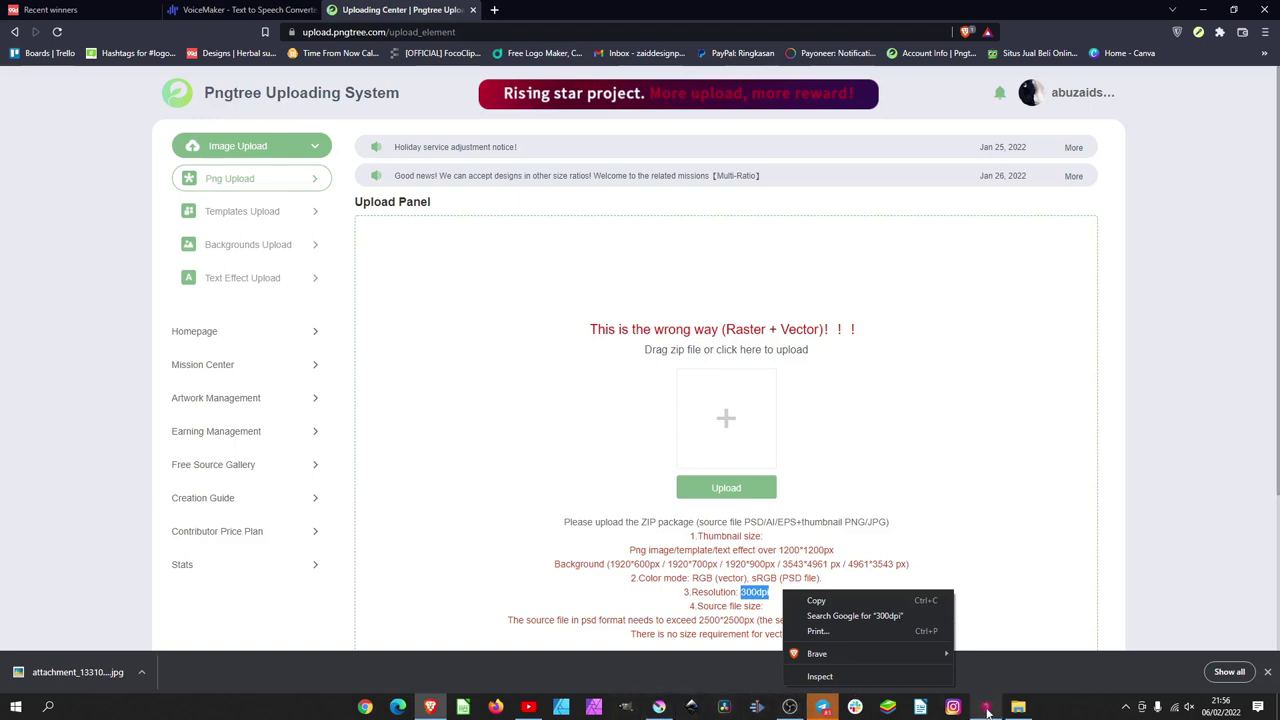
left_click(985, 706)
key("Tab")
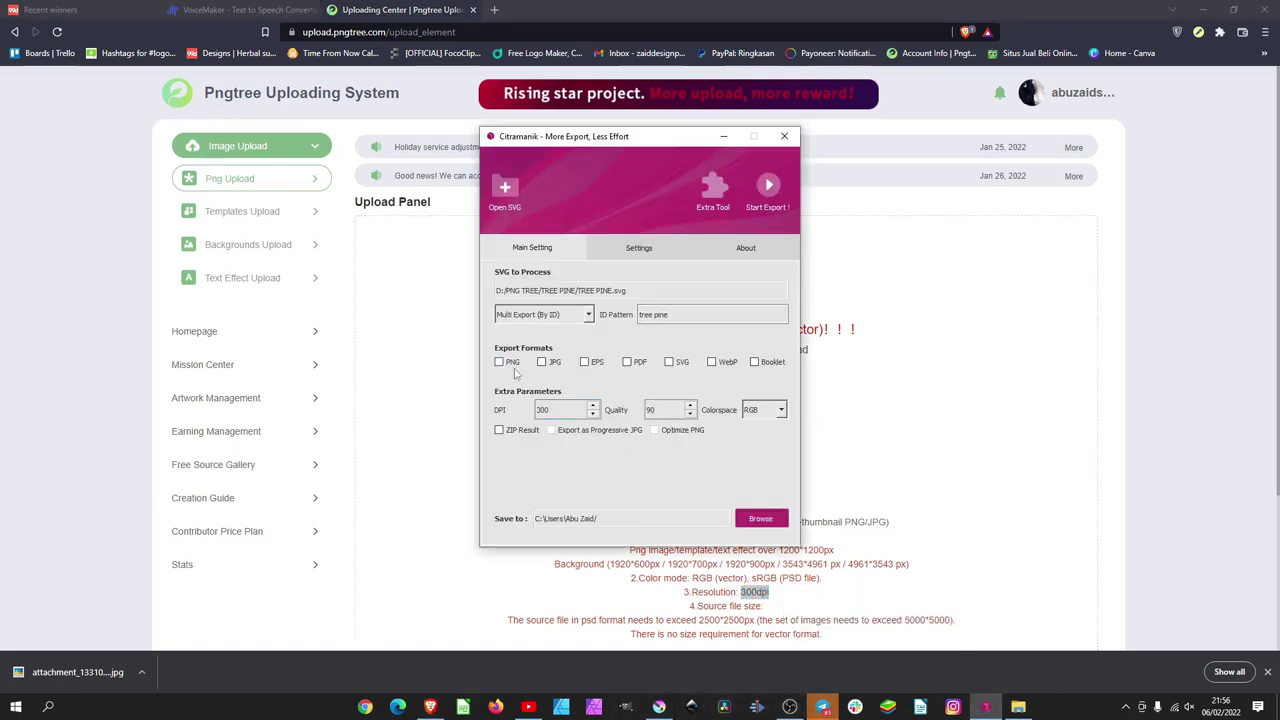
Tick PNG and EPS export formats plus ZIP Result, then bring up the Save to folder picker.
left_click(500, 363)
left_click(586, 363)
left_click(500, 432)
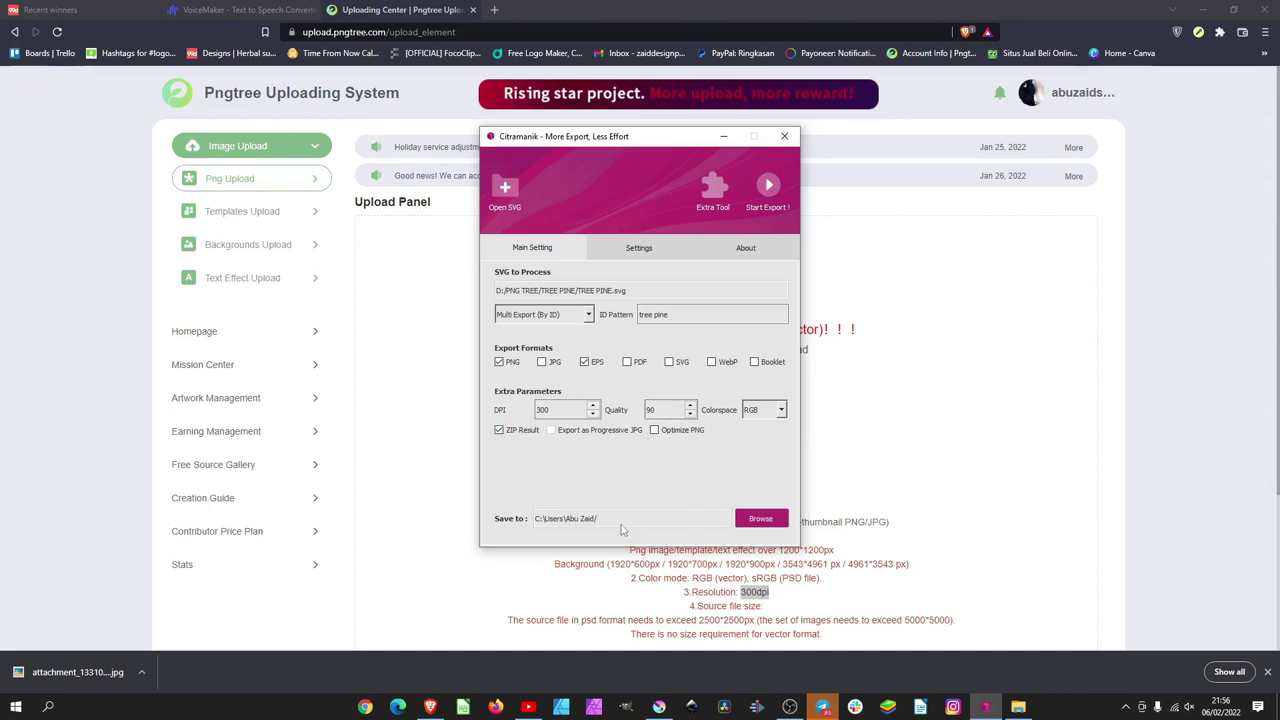
left_click(760, 518)
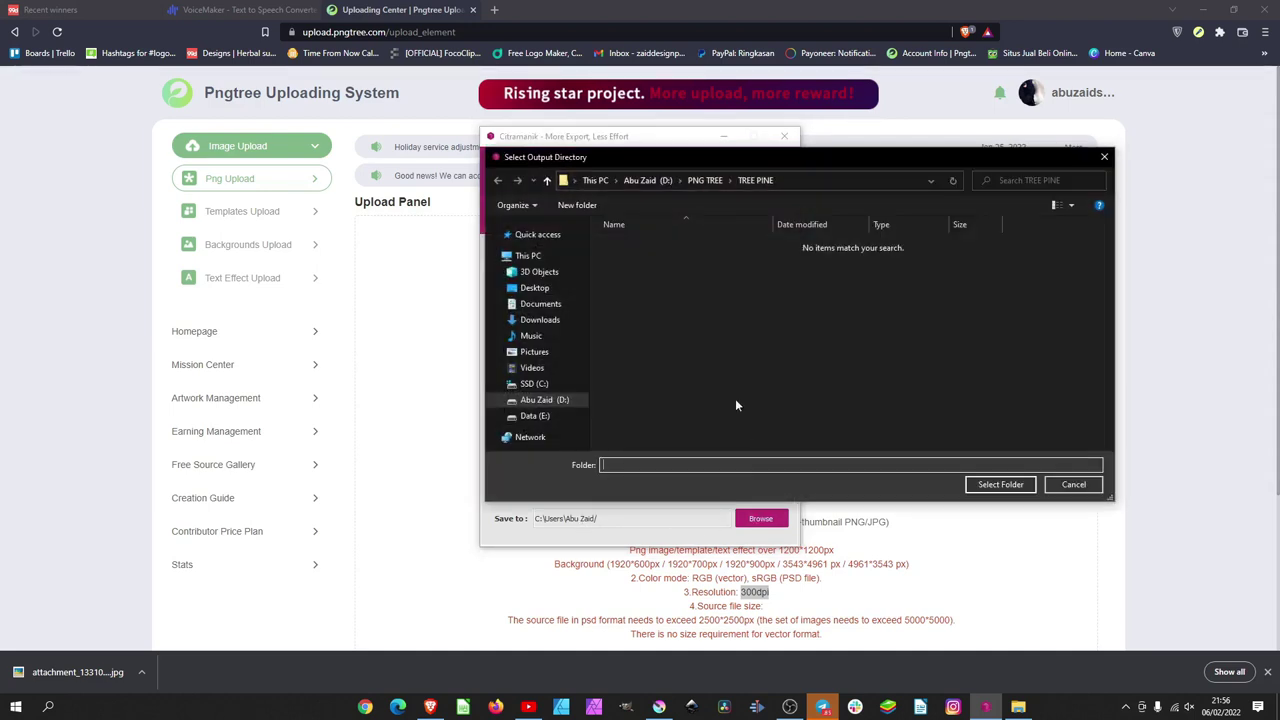
Choose D:\PNG TREE\TREE PINE as the export output folder.
left_click(553, 400)
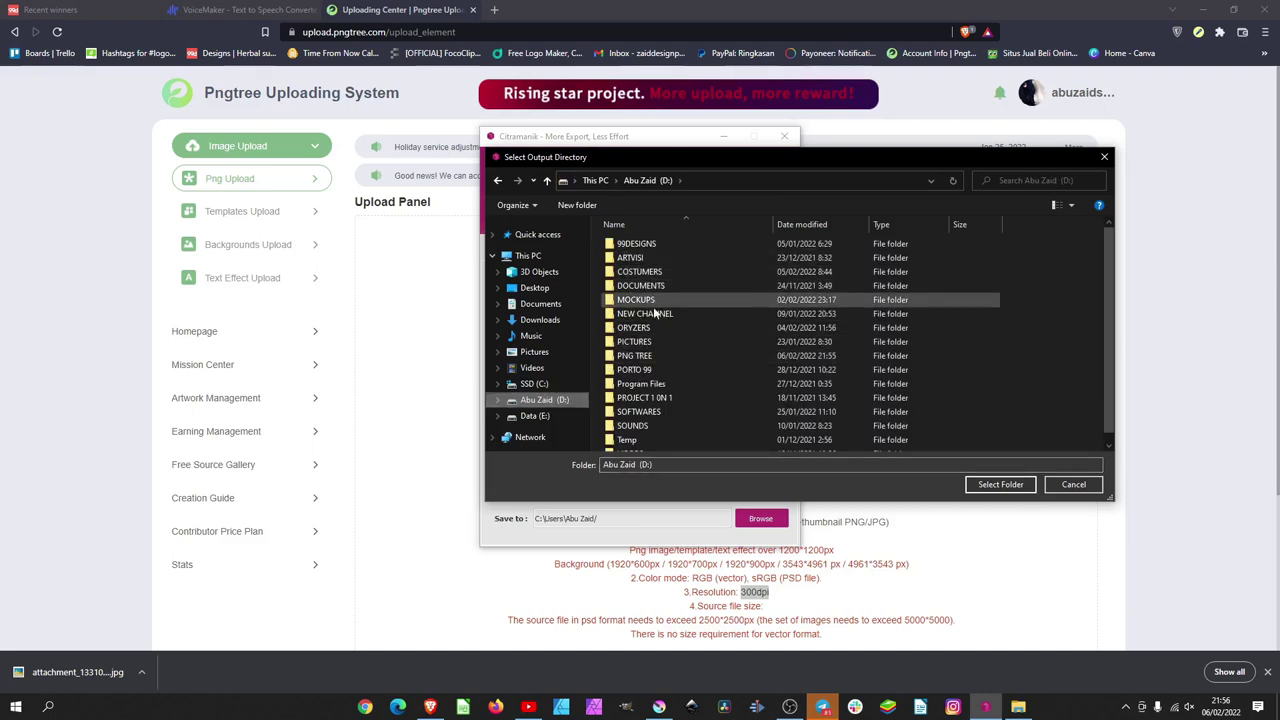
double_click(658, 355)
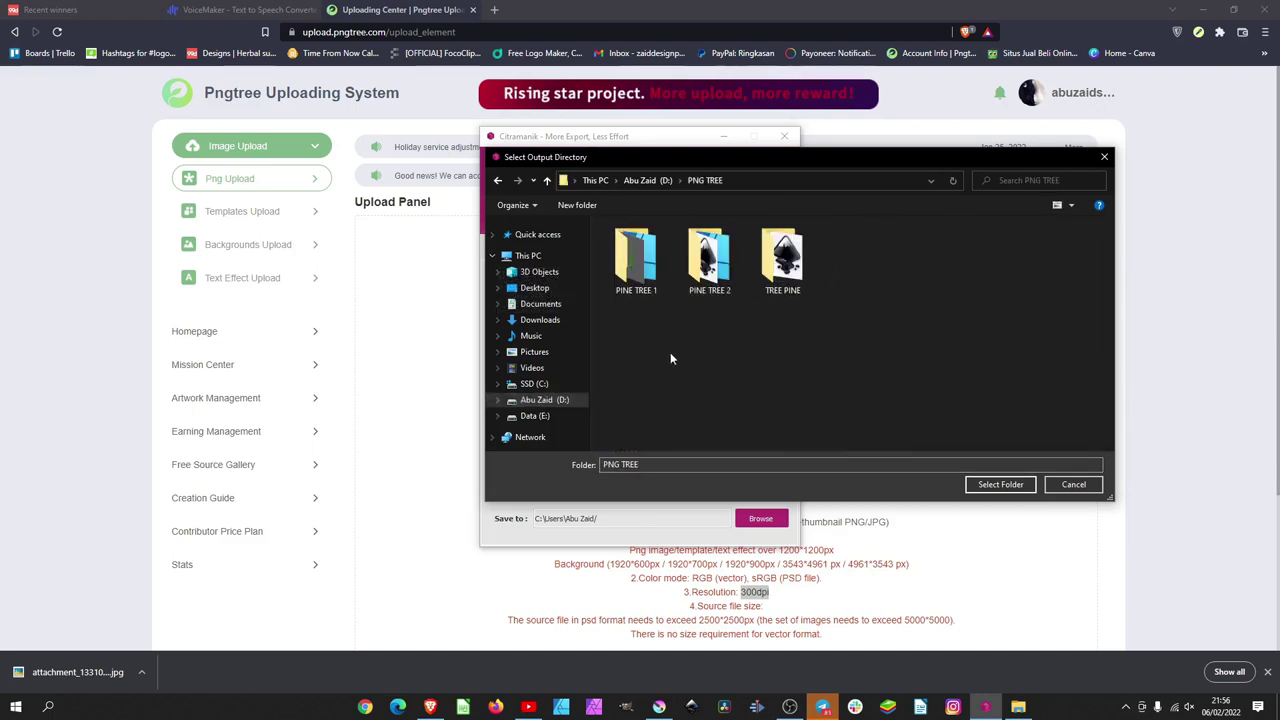
left_click(784, 256)
double_click(784, 256)
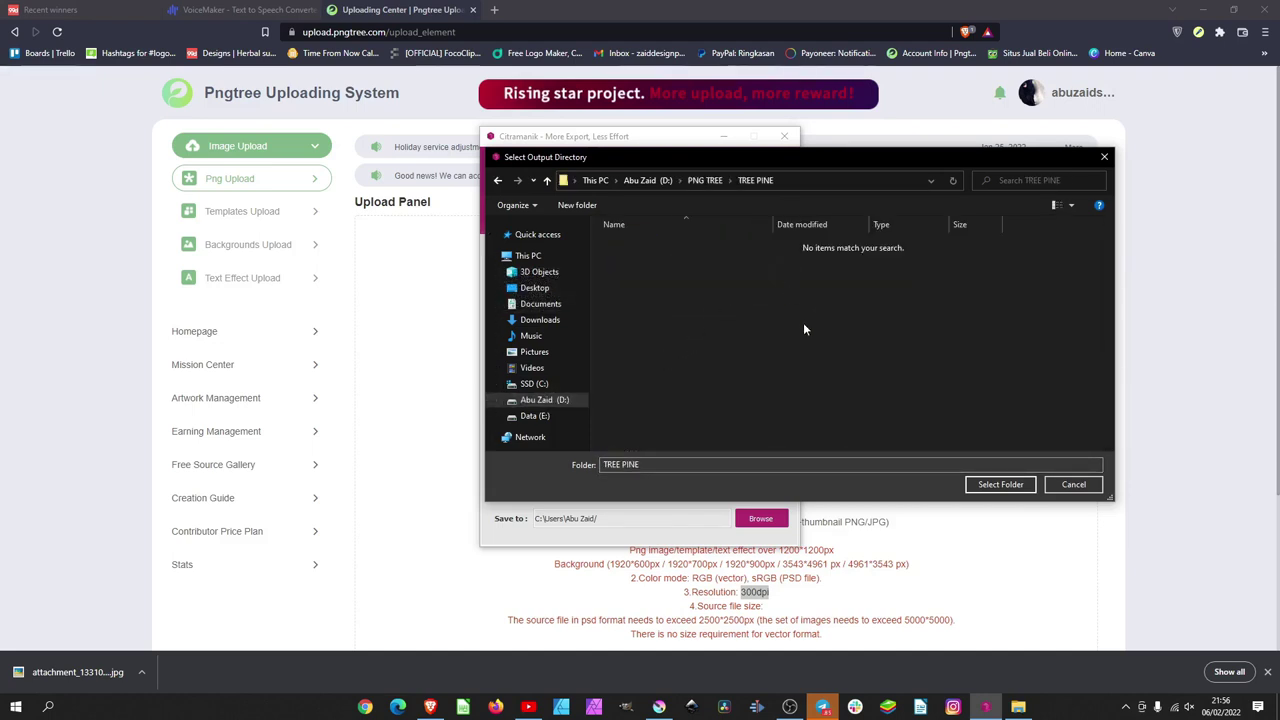
left_click(1001, 483)
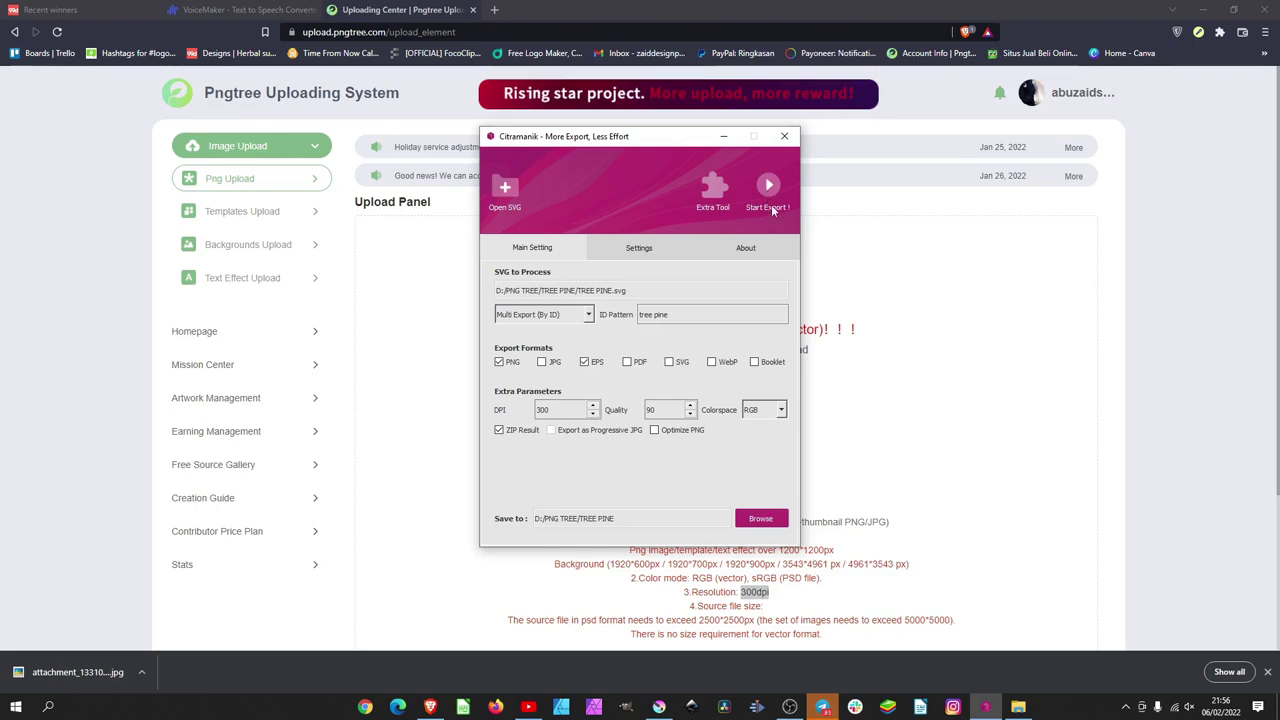
Run the export, accept the non-empty folder warning, and dismiss the success message.
left_click(770, 200)
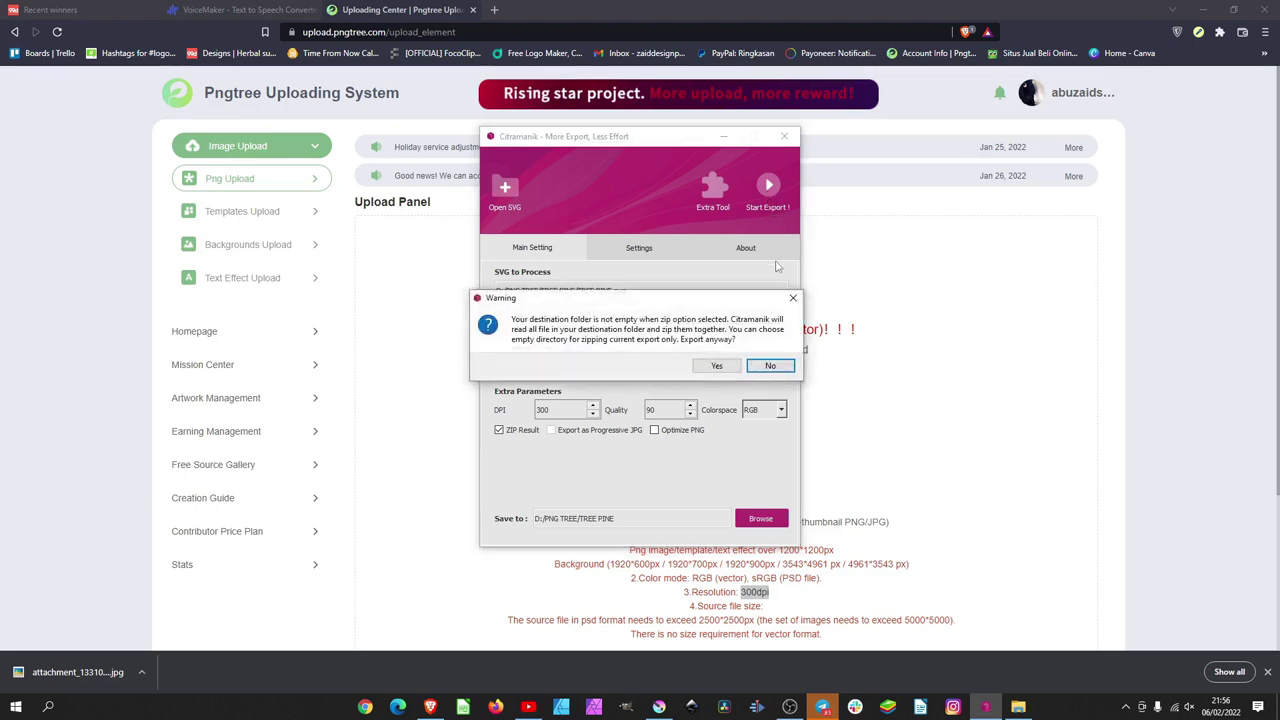
left_click(716, 366)
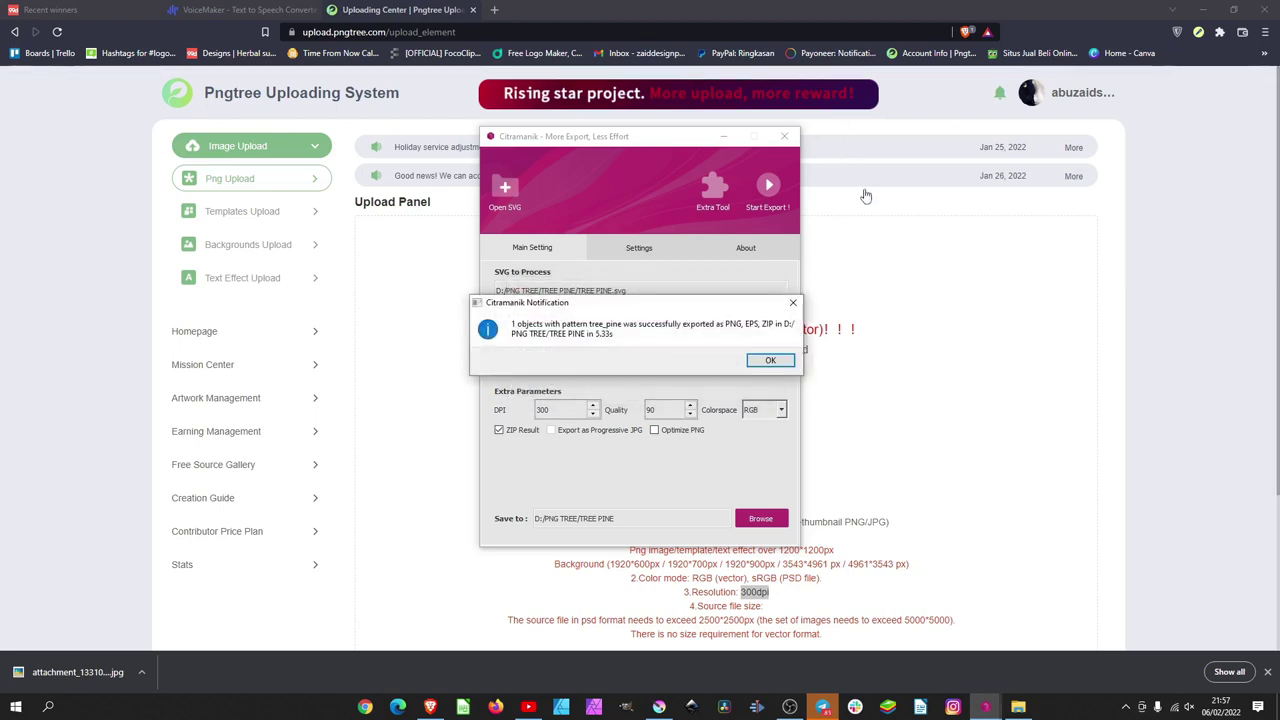
left_click(769, 362)
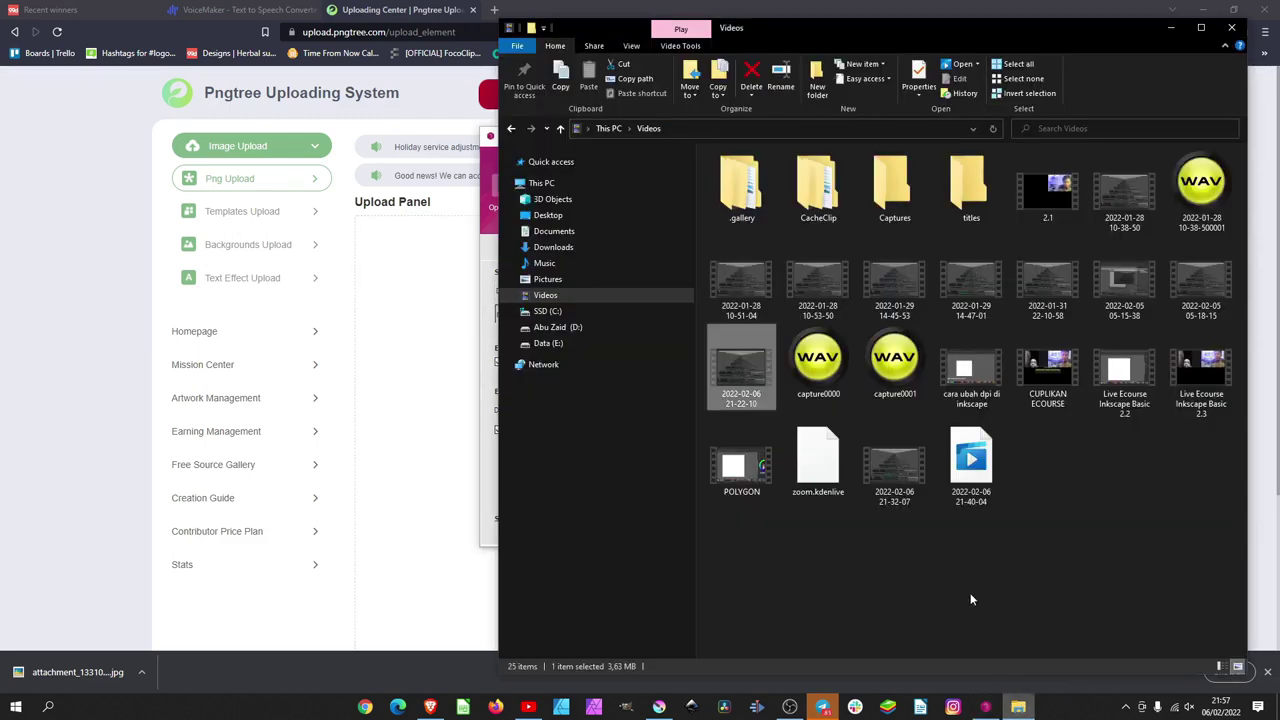
Browse File Explorer to the D:\PNG TREE\TREE PINE export folder.
left_click(1018, 706)
left_click(565, 327)
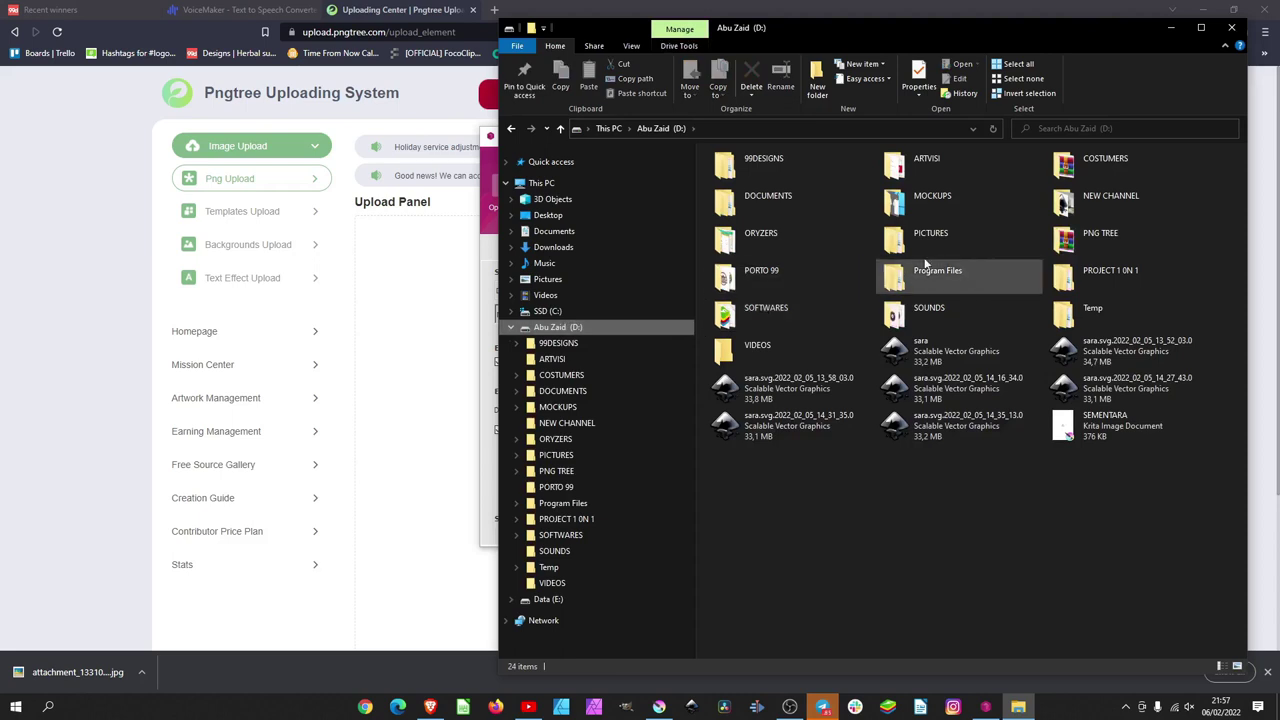
double_click(1120, 237)
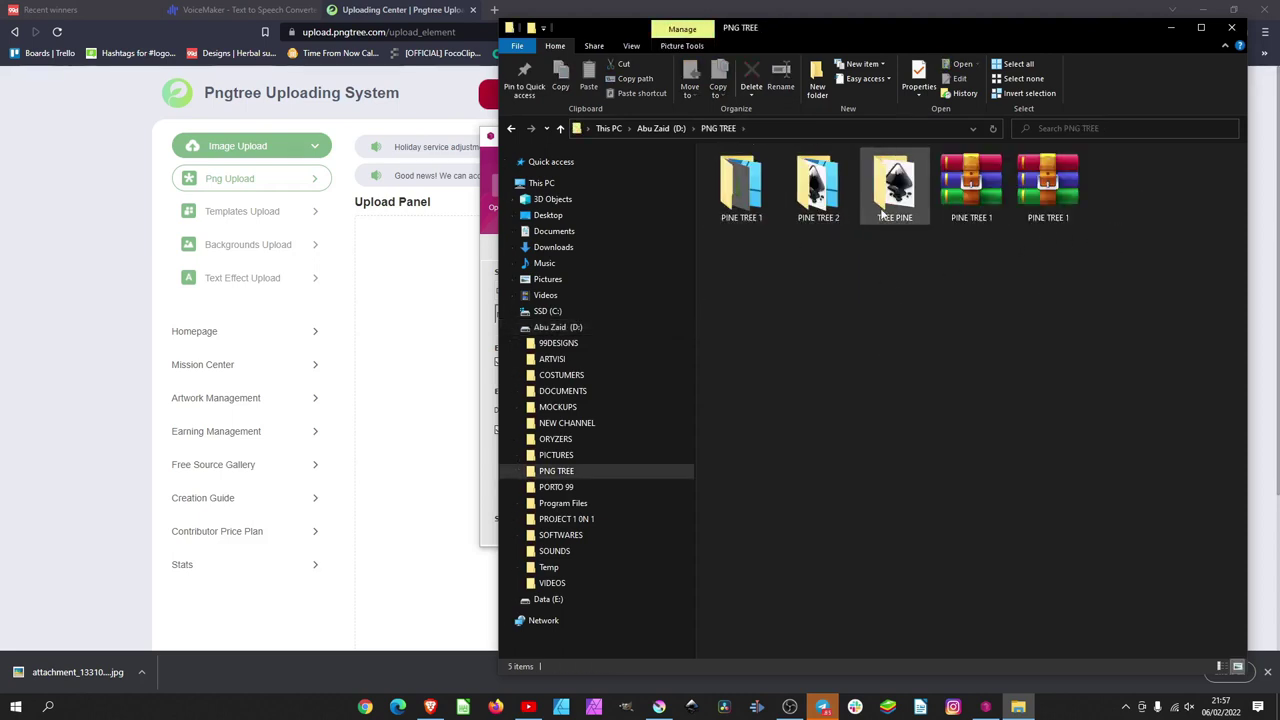
double_click(895, 205)
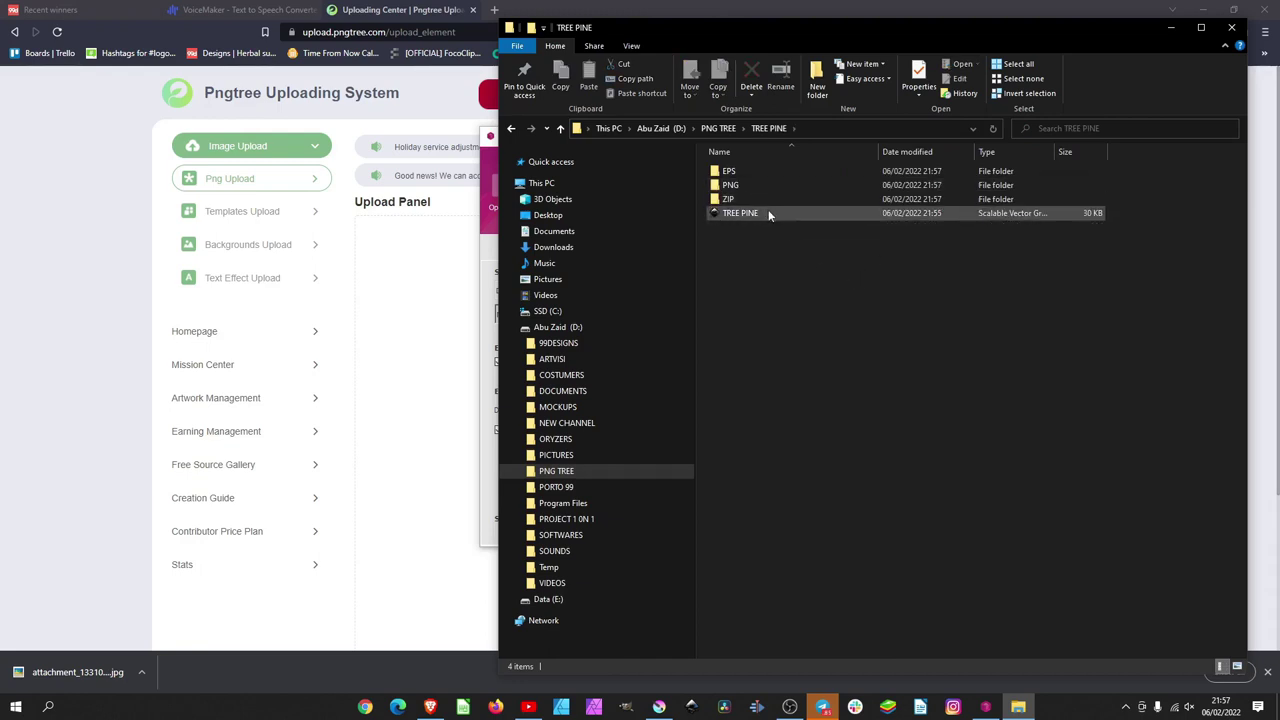
Inspect the contents of the EPS and PNG export subfolders.
left_click(759, 172)
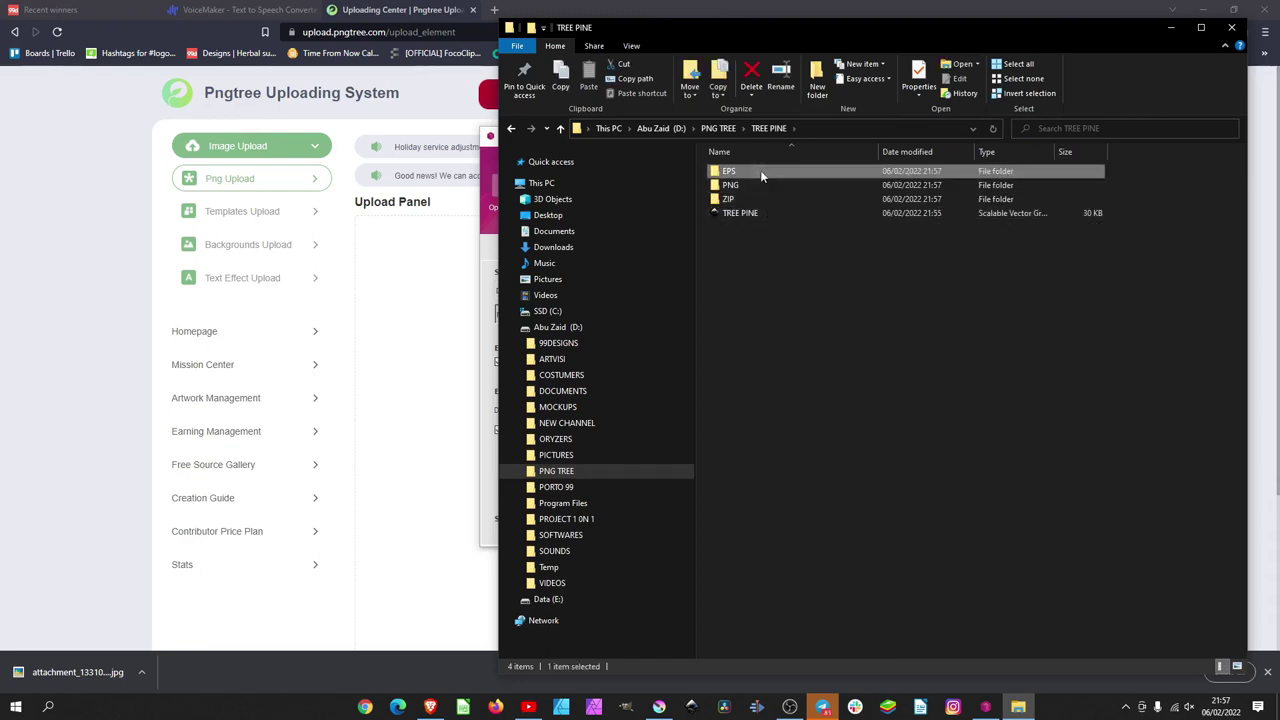
double_click(765, 171)
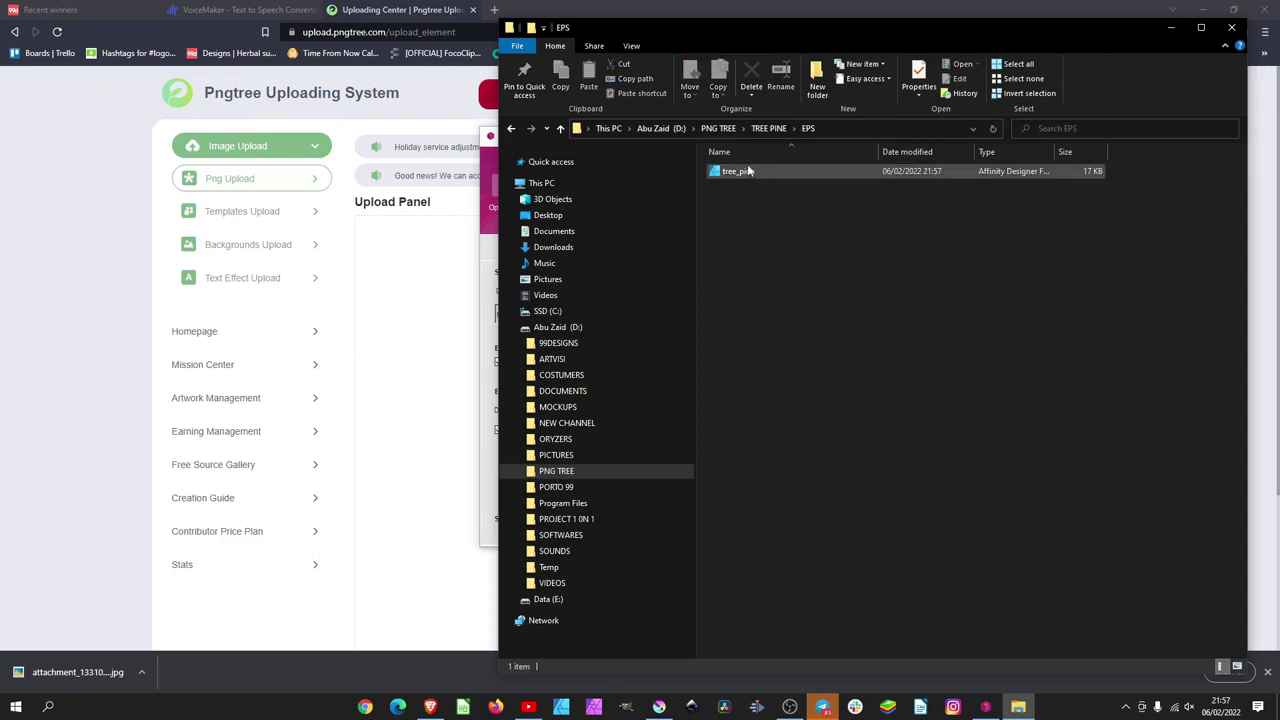
left_click(512, 128)
left_click(759, 185)
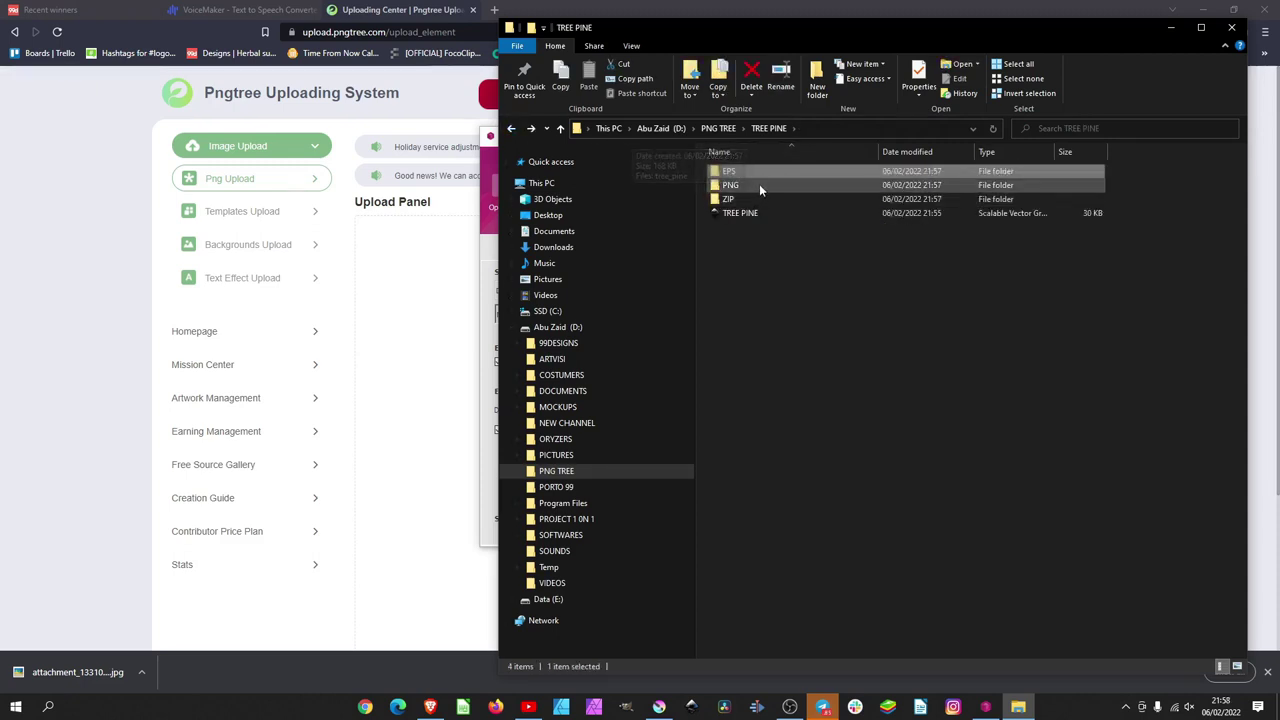
double_click(764, 188)
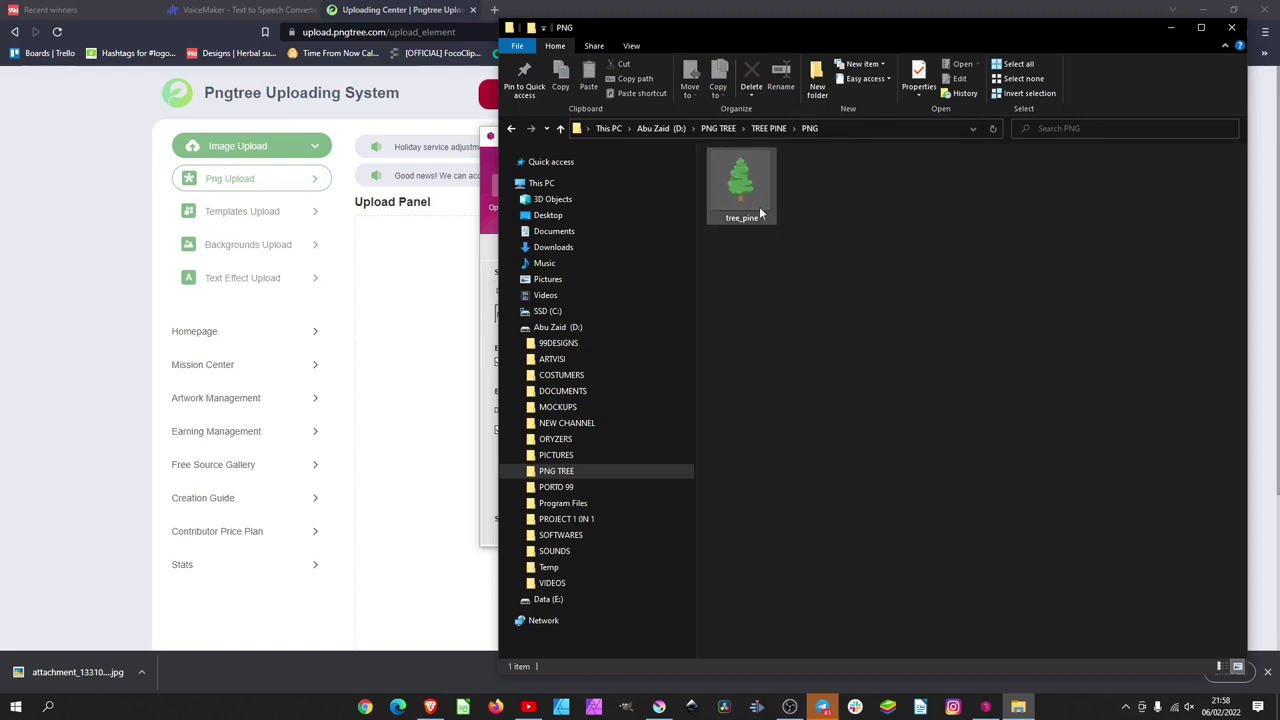
left_click(511, 128)
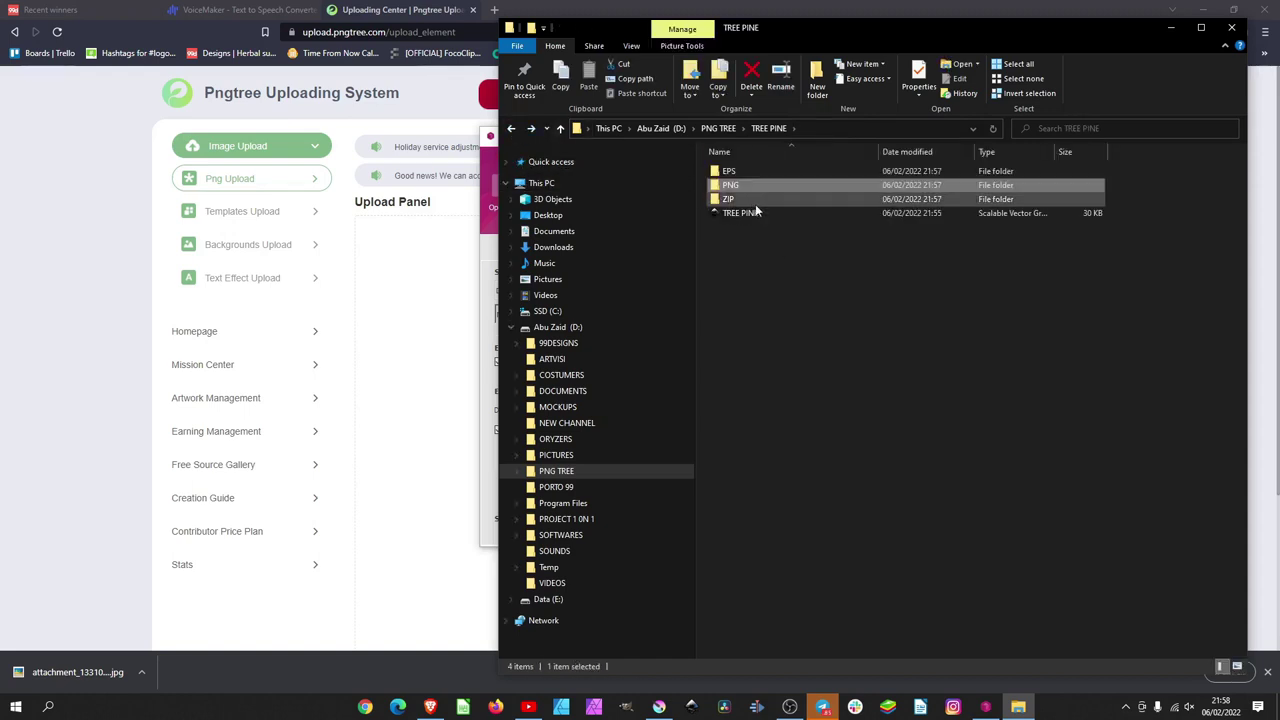
Check tree_pine.zip holds the EPS and PNG, then close WinRAR and Explorer.
double_click(748, 198)
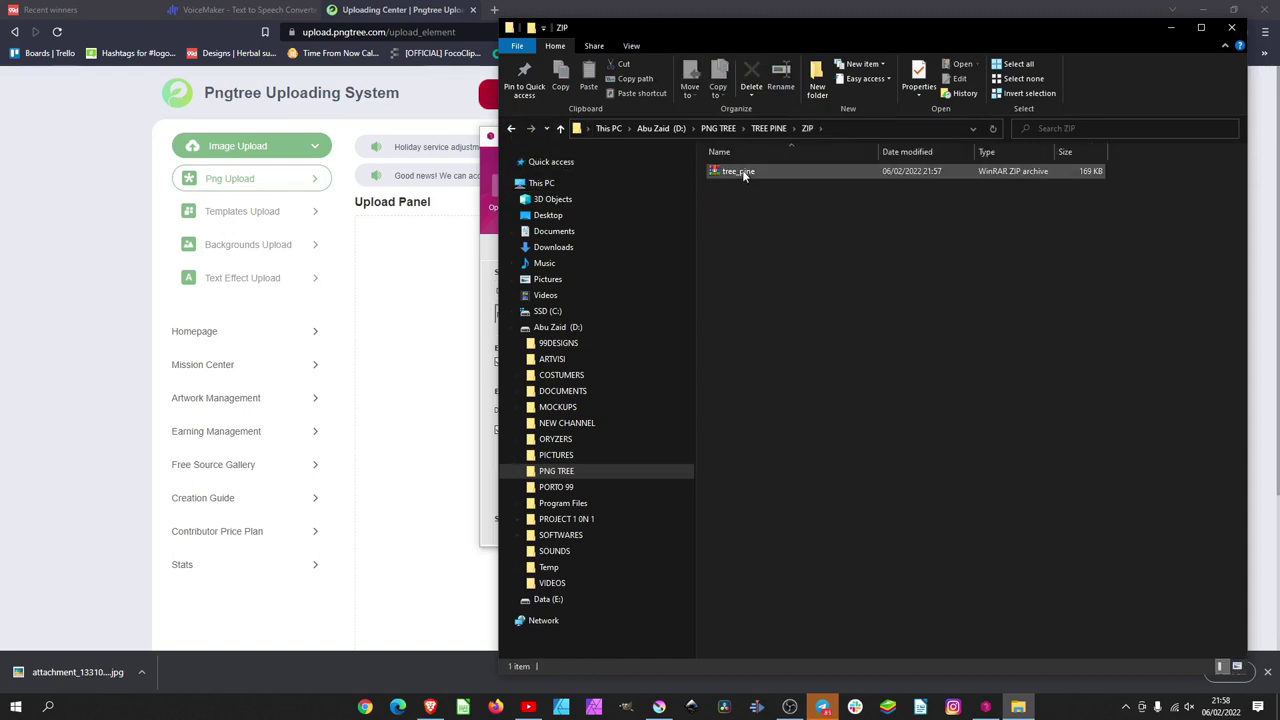
double_click(755, 174)
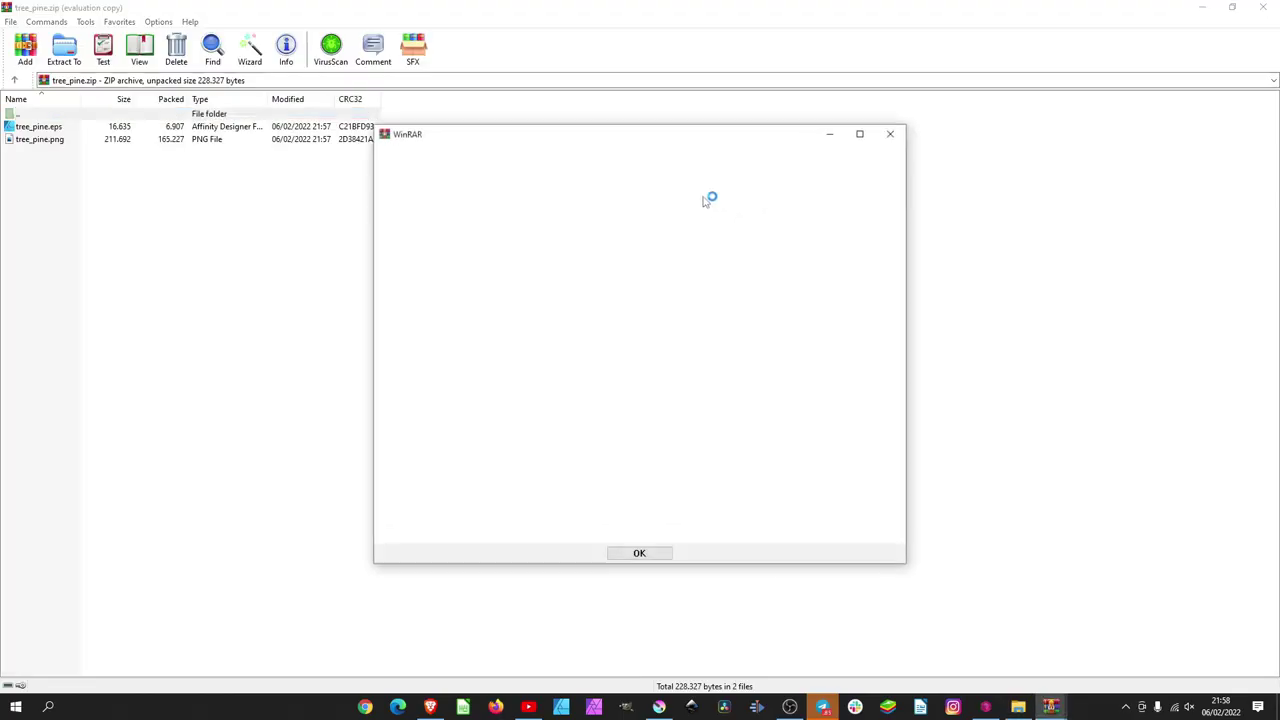
left_click(893, 135)
left_click(1262, 7)
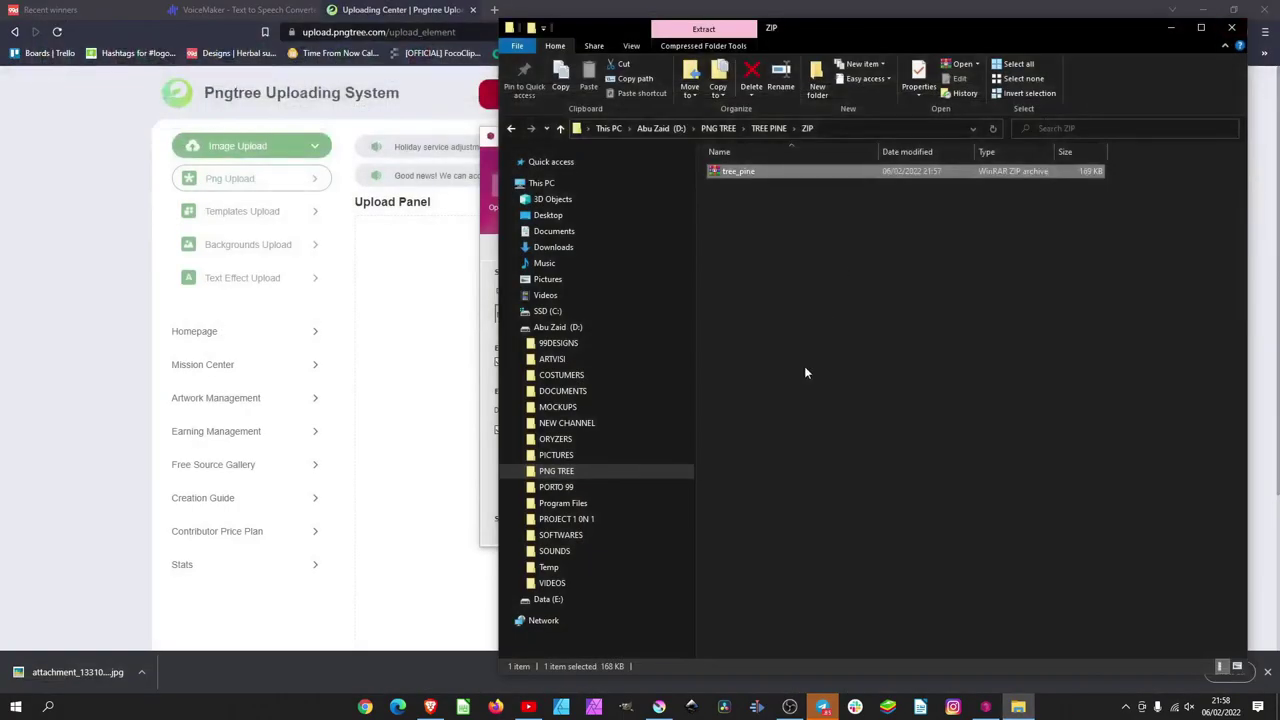
left_click(1231, 27)
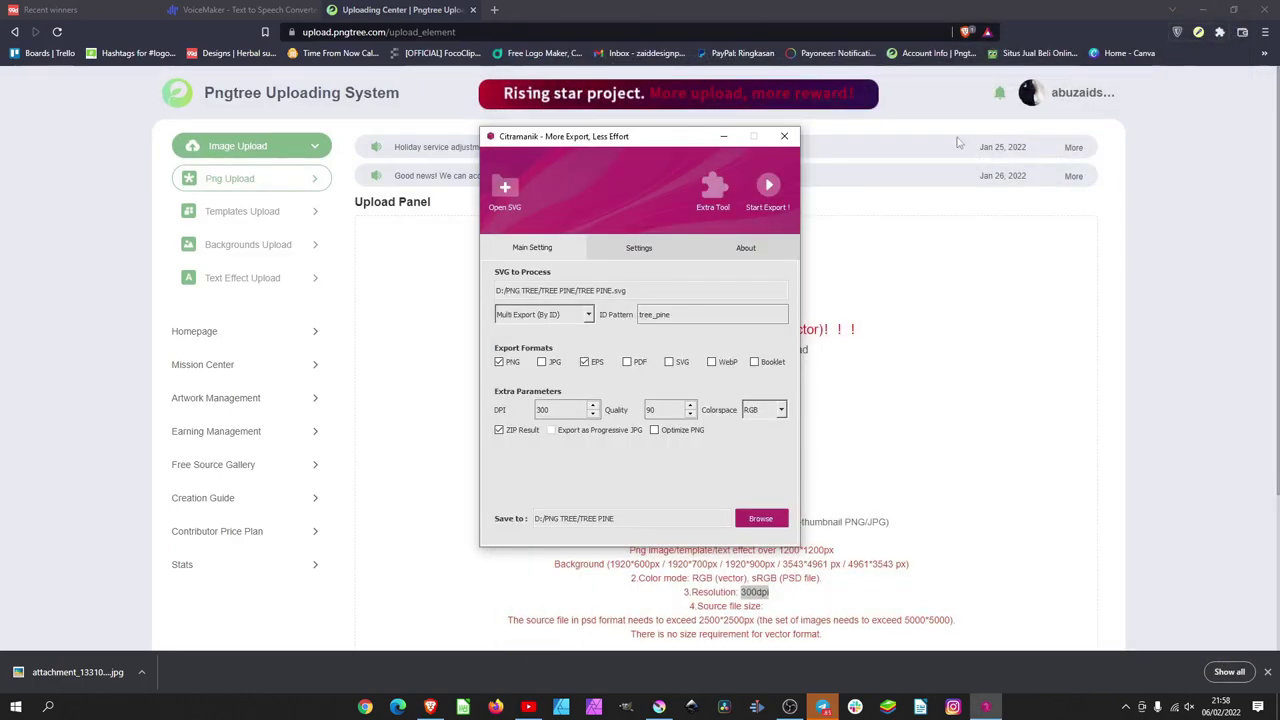
Upload tree_pine.zip from D:\PNG TREE\TREE PINE\ZIP to Pngtree.
left_click(787, 143)
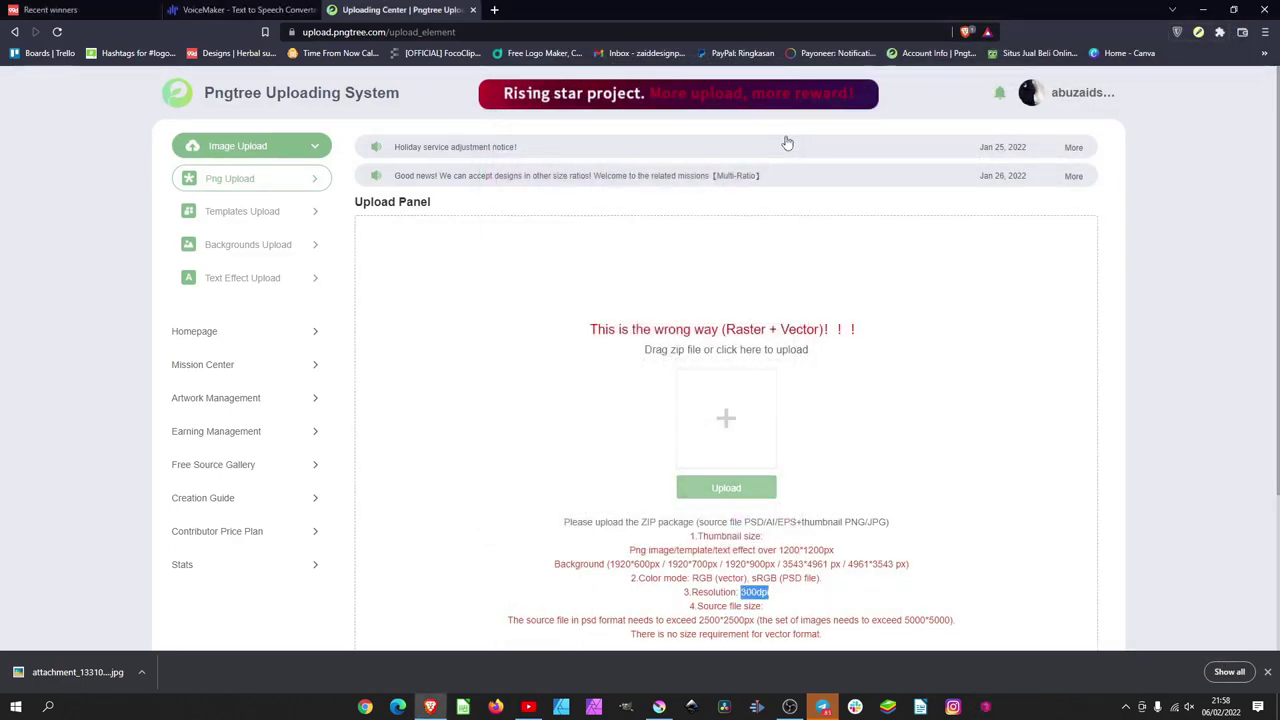
left_click(733, 493)
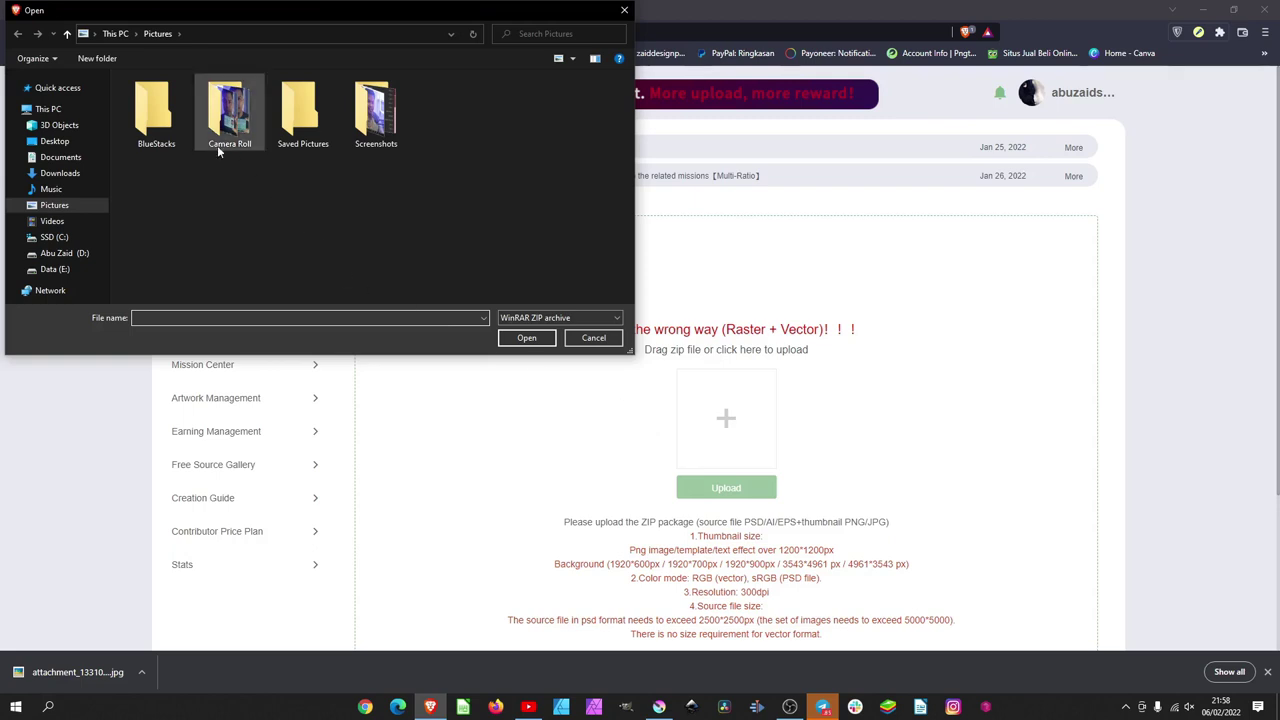
left_click(60, 253)
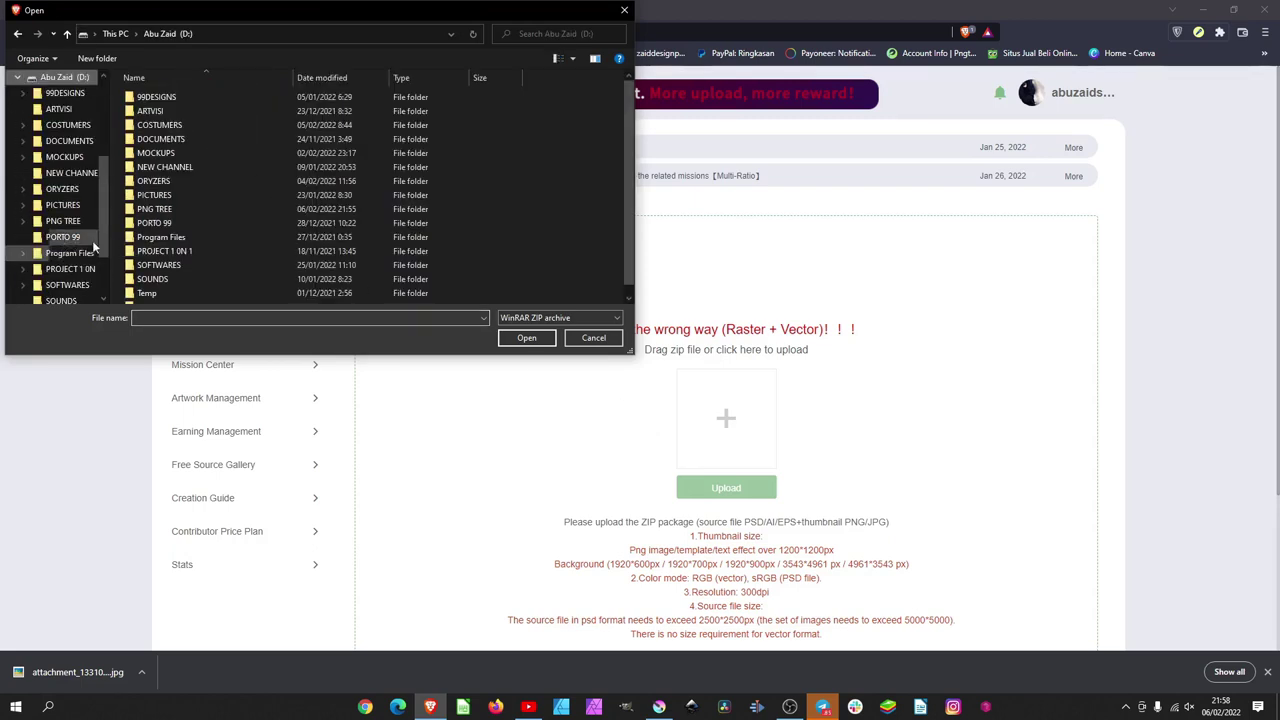
double_click(190, 208)
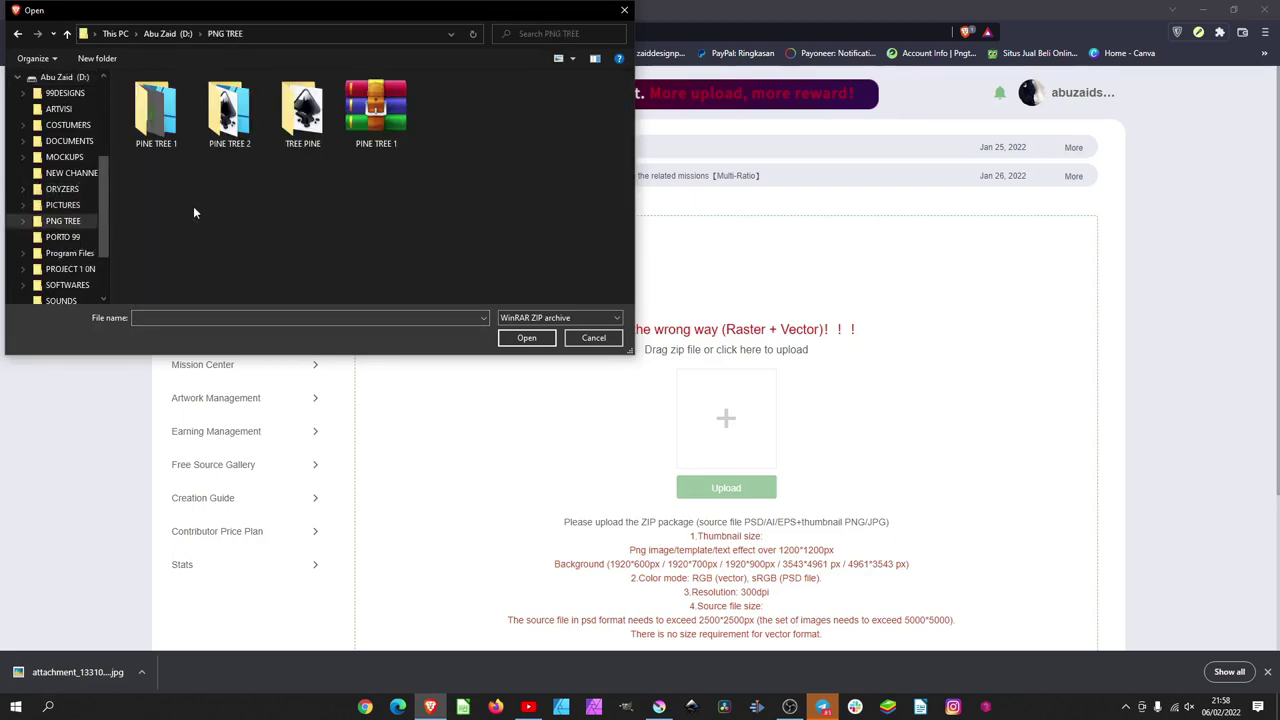
double_click(306, 135)
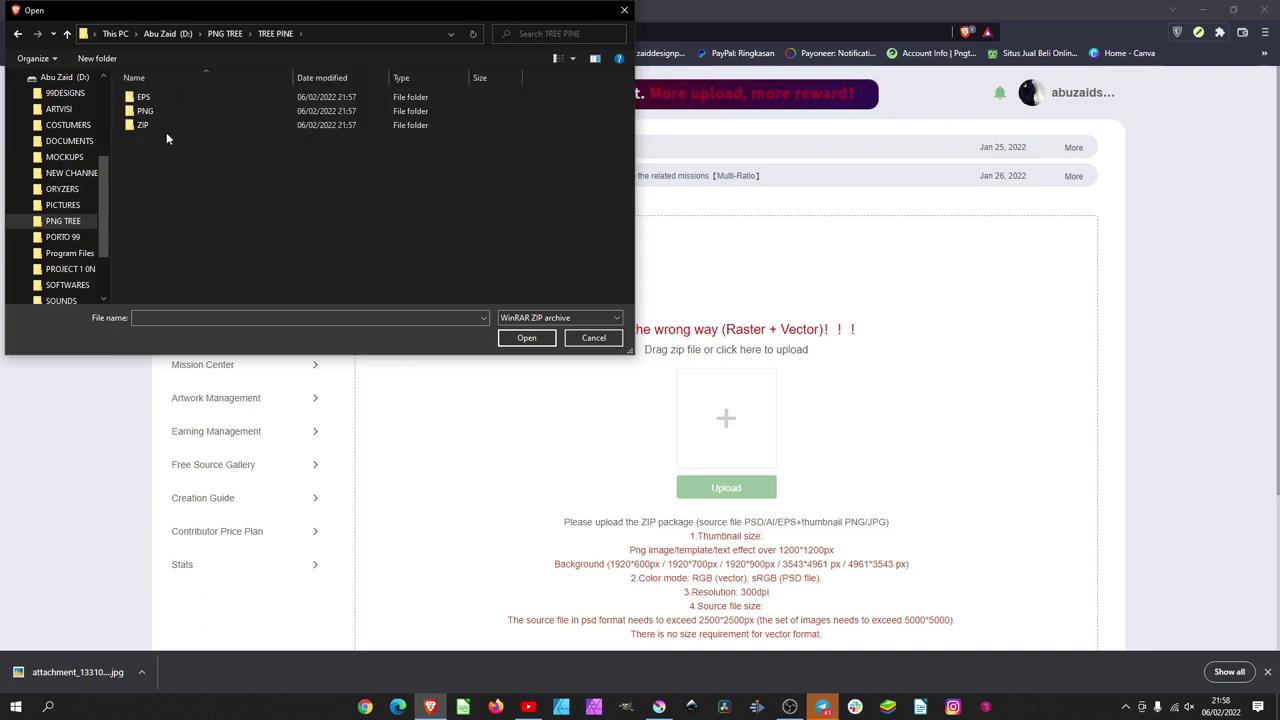
mouse_move(143, 125)
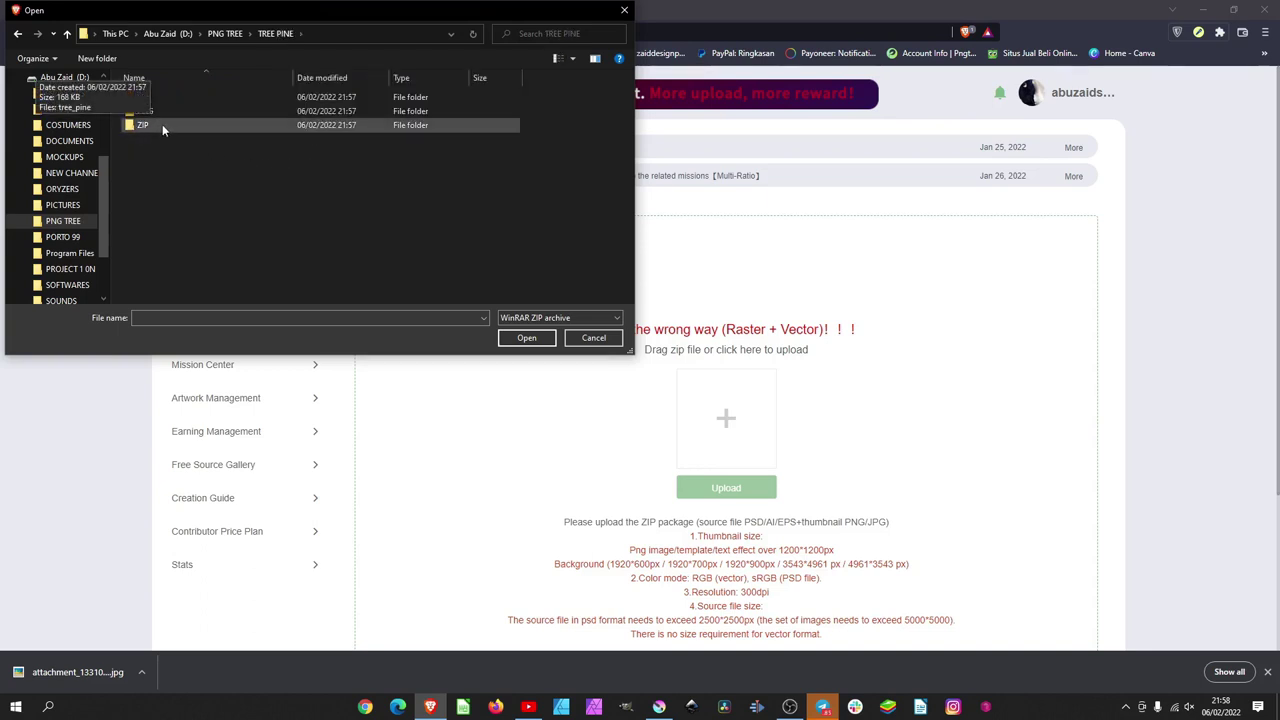
double_click(162, 124)
left_click(167, 99)
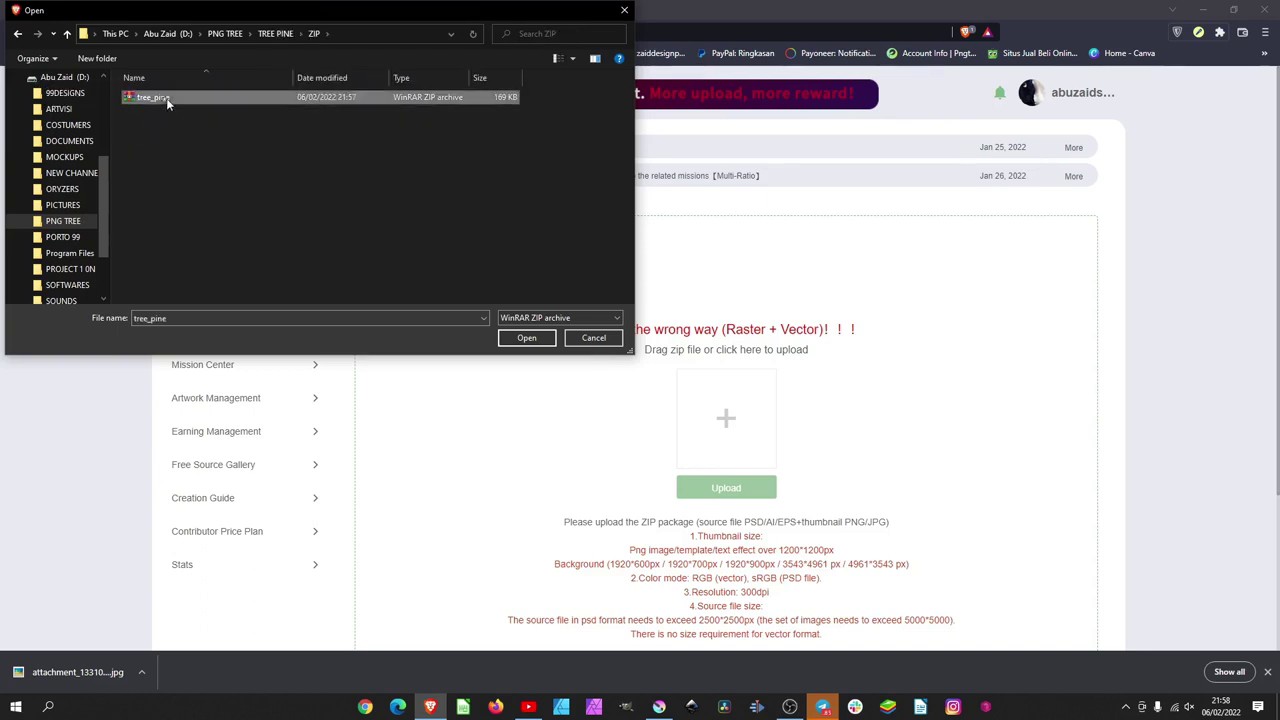
left_click(526, 340)
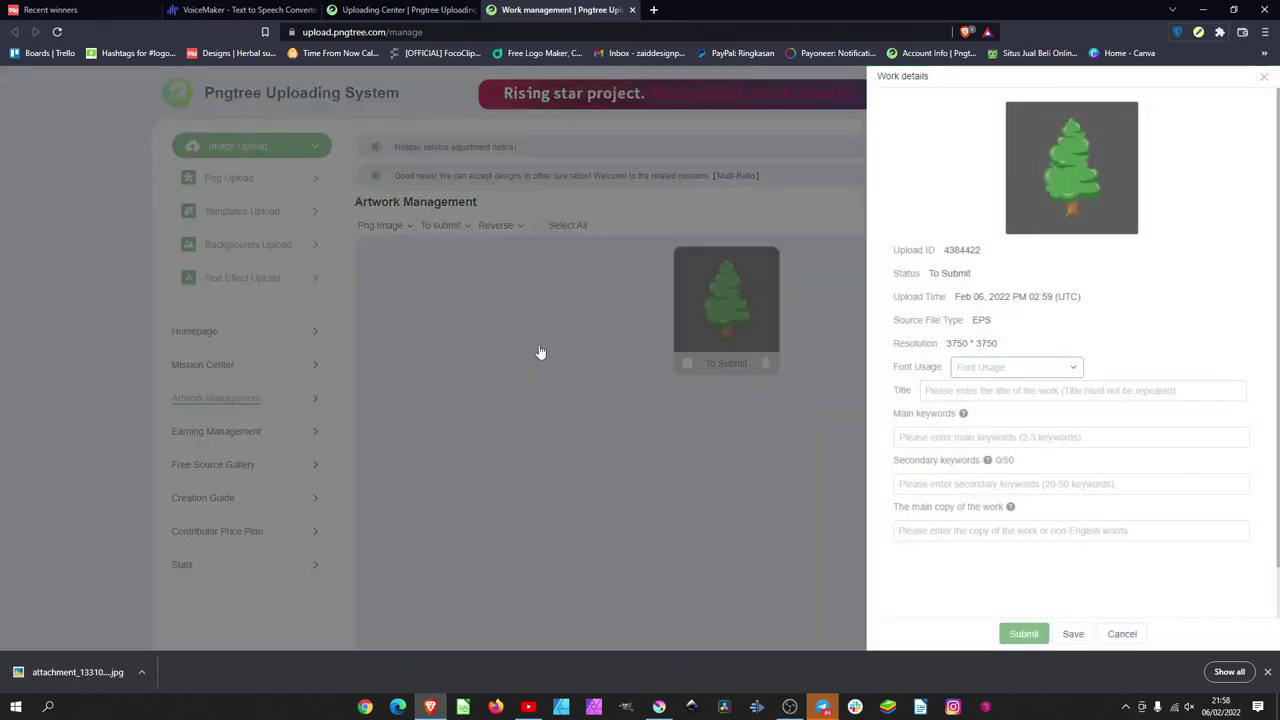
Keep Unused font and title the work 'tree pine vector'.
key("Tab")
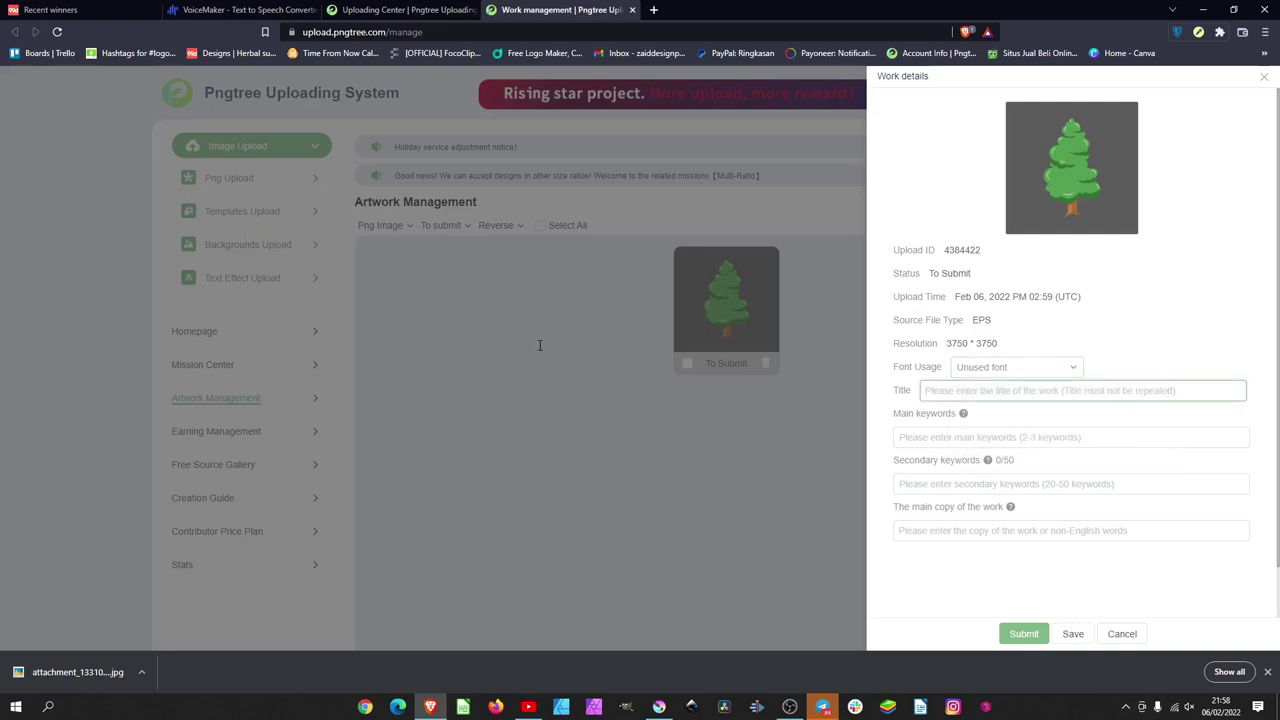
type("tree pine")
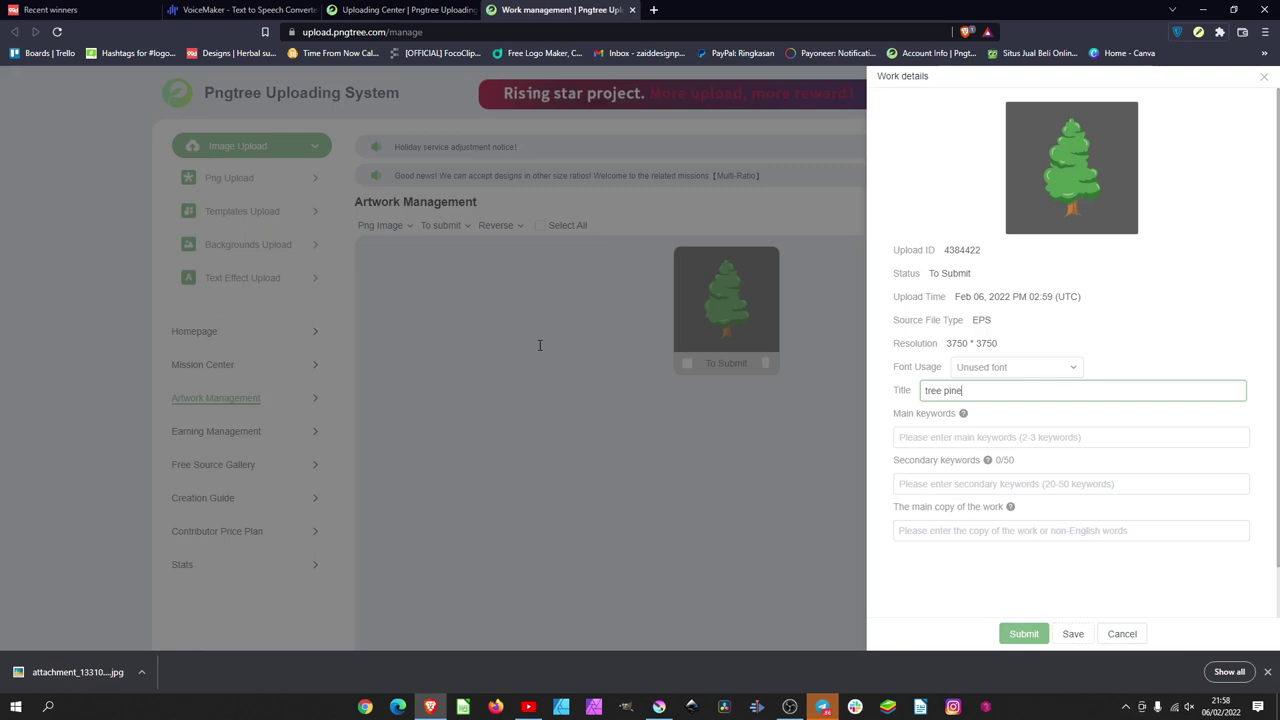
type(" vector")
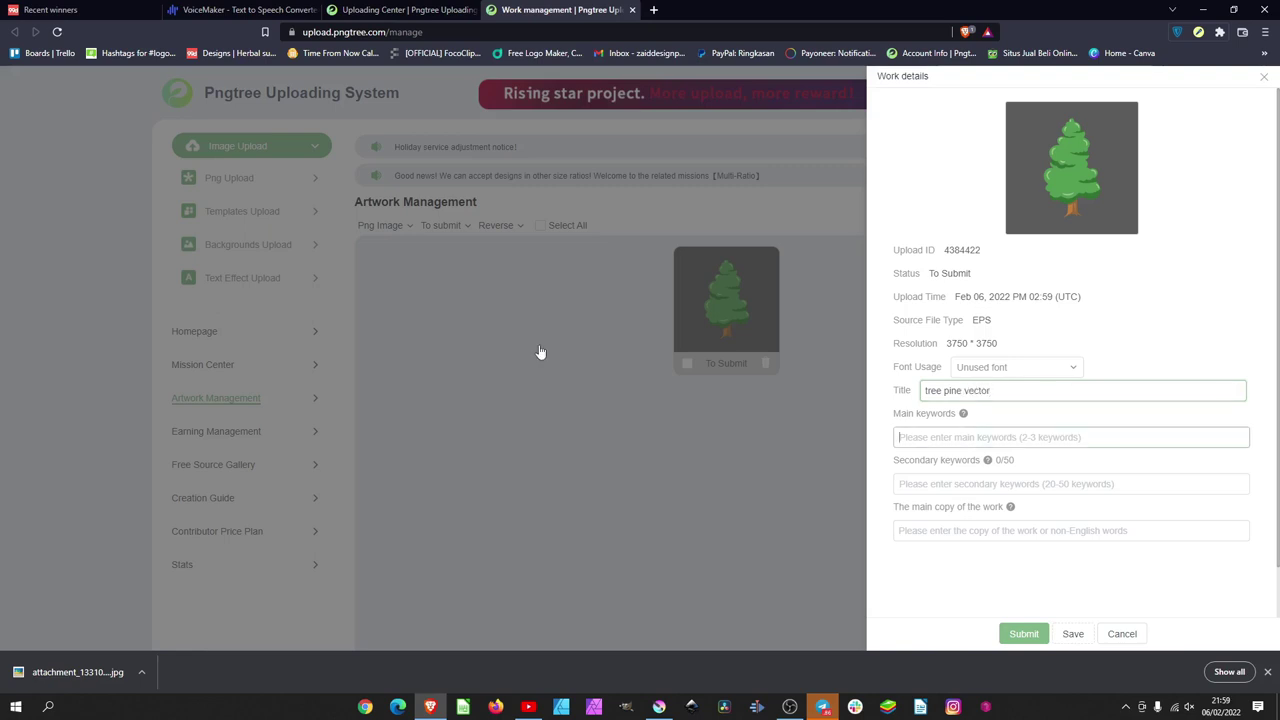
key("Tab")
Add main keywords tree, pine and tree pine.
type("tree")
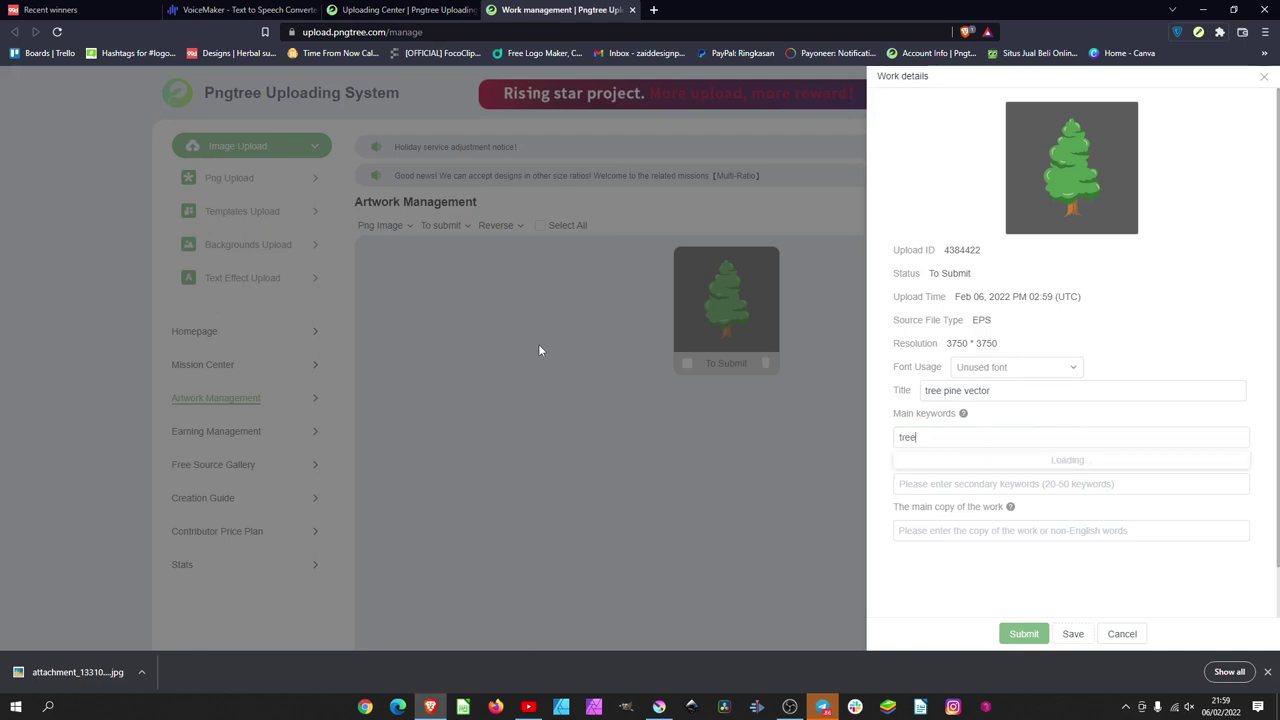
key("Return")
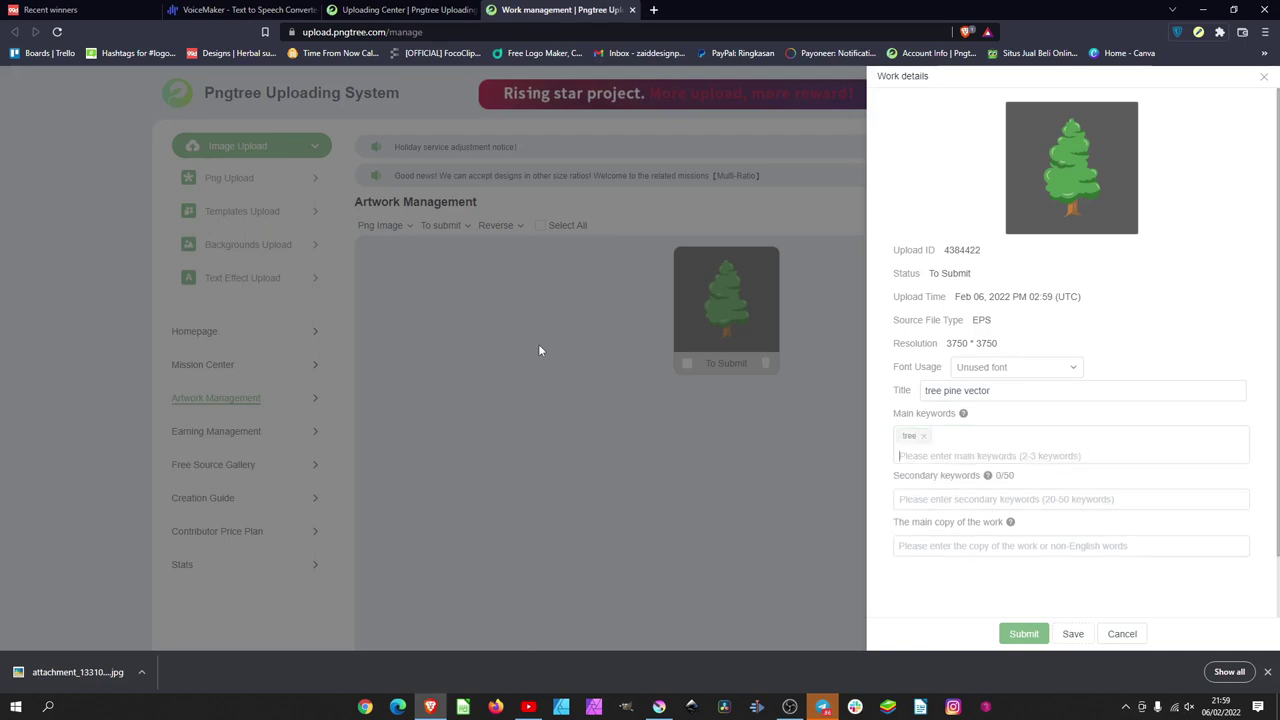
type("pine")
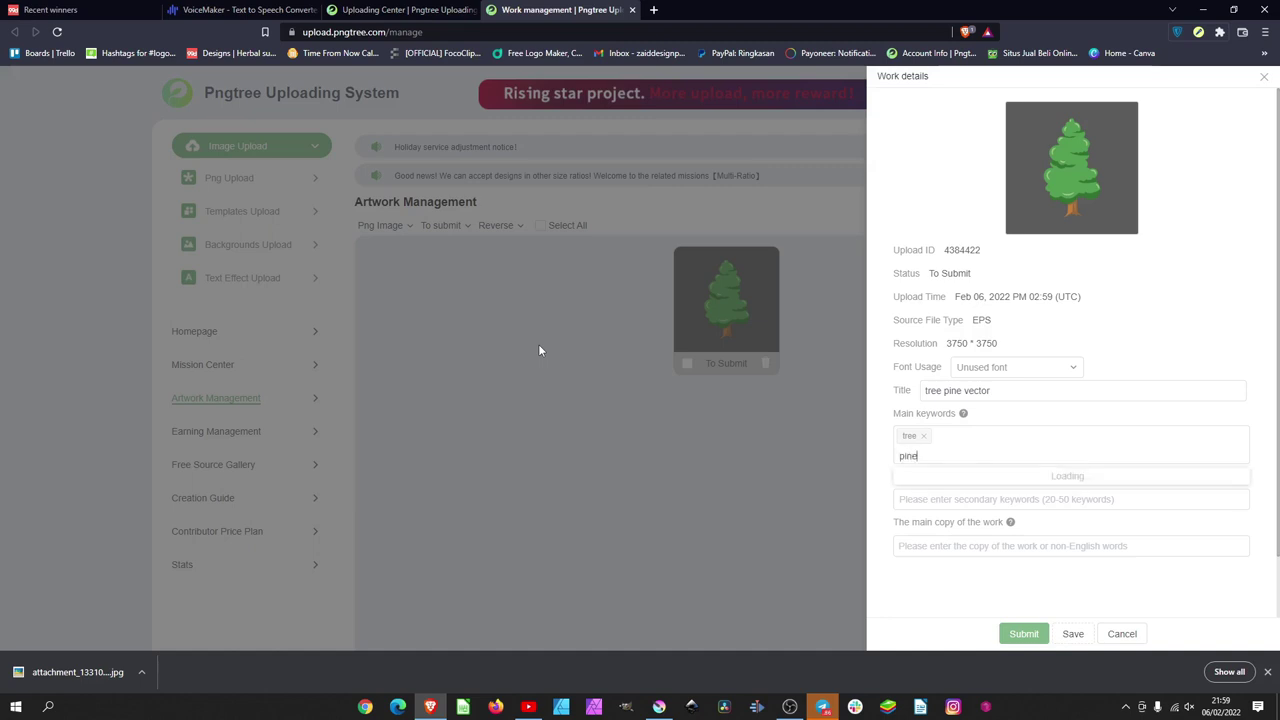
key("Return")
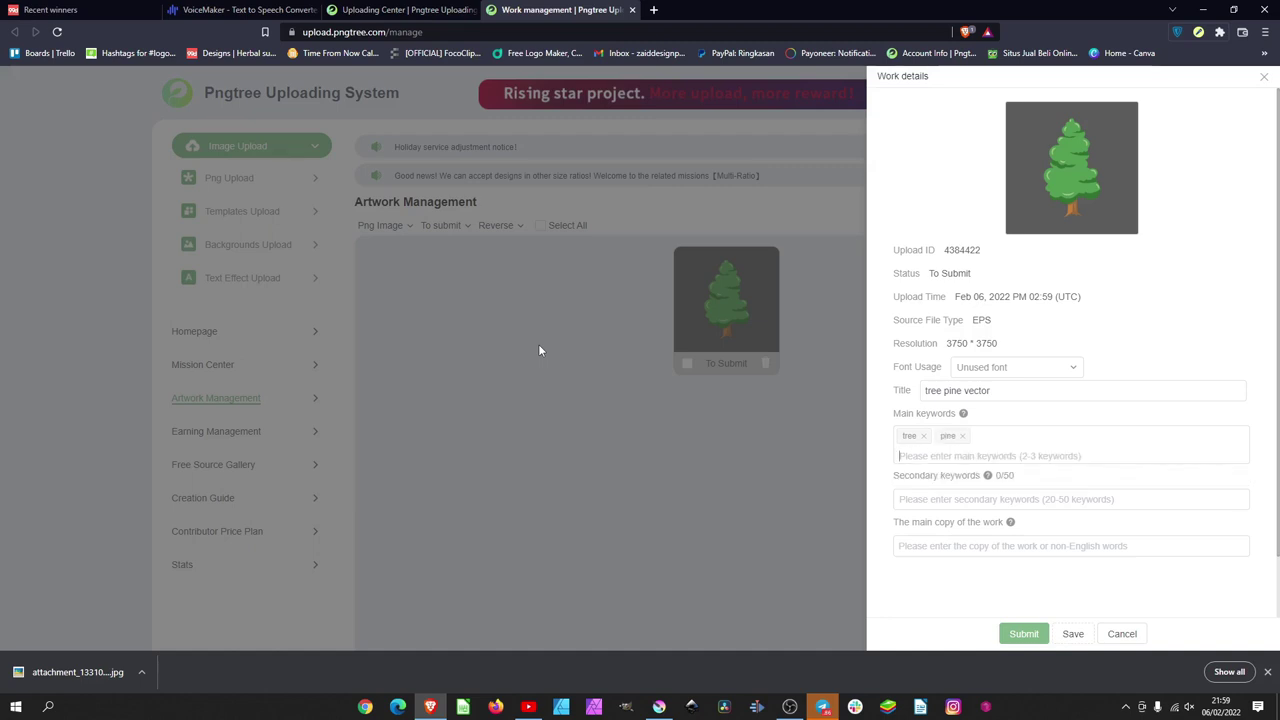
type("tree p")
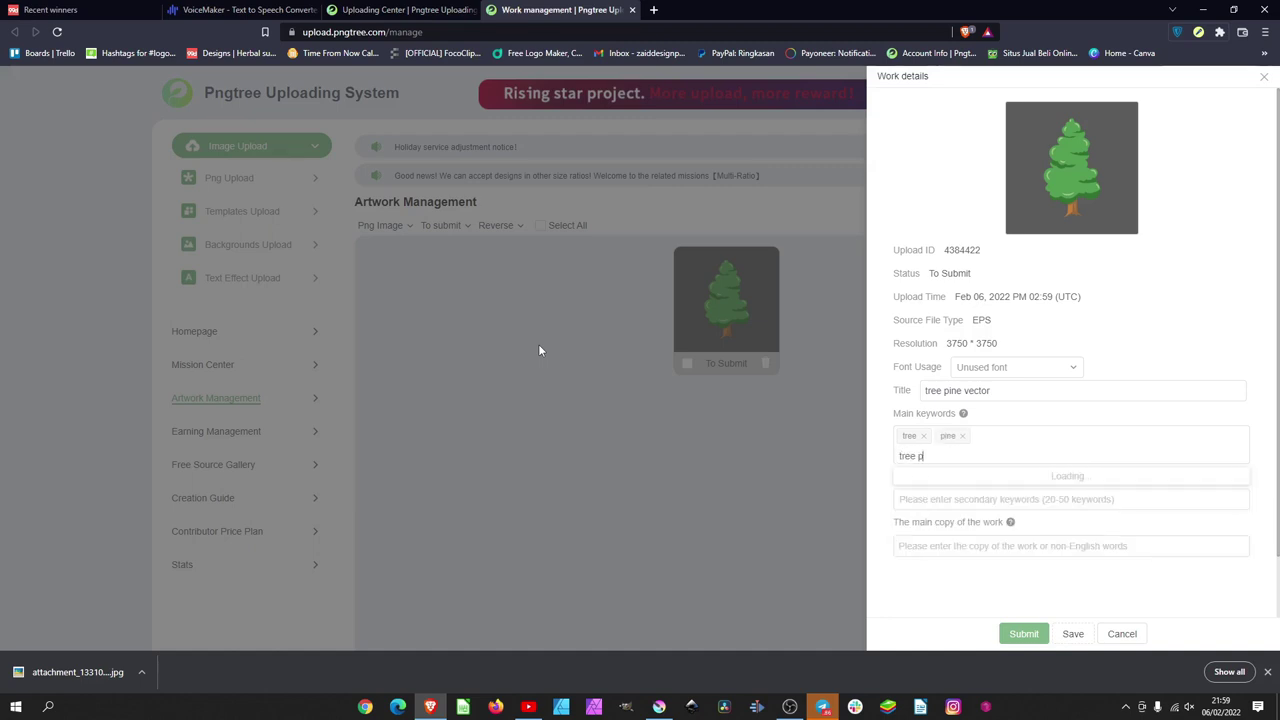
type("ine")
key("Return")
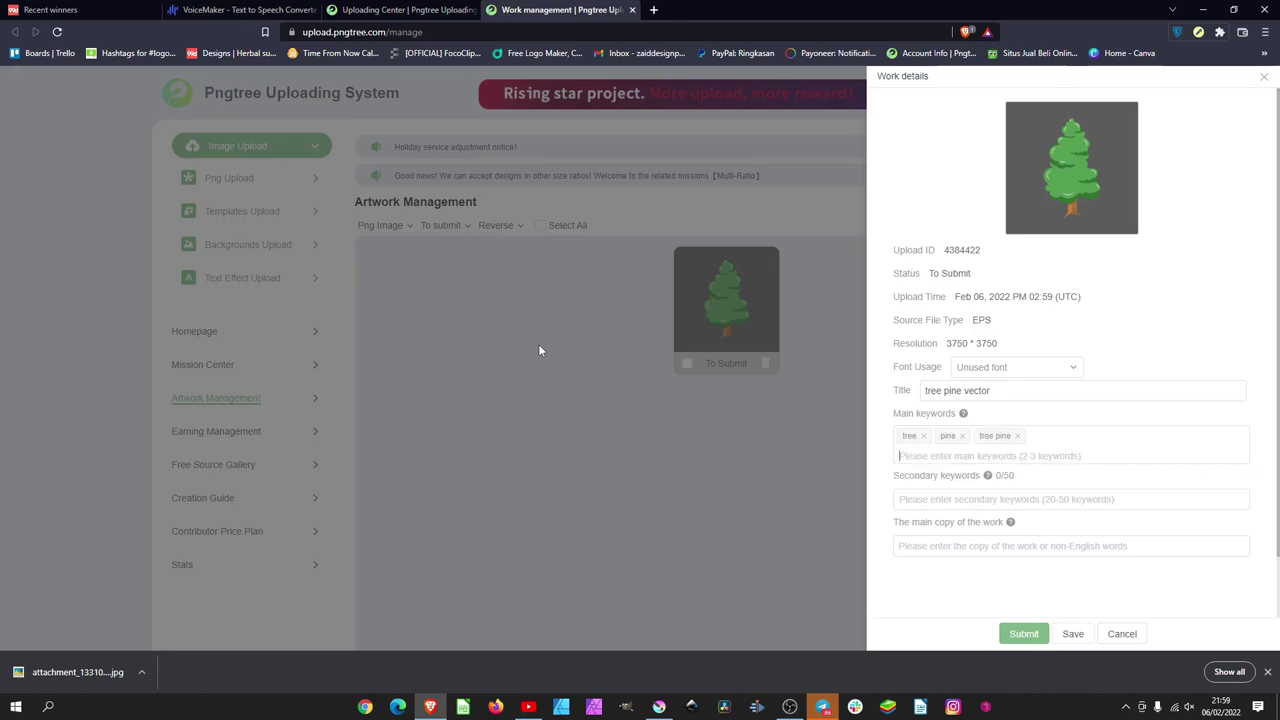
key("Tab")
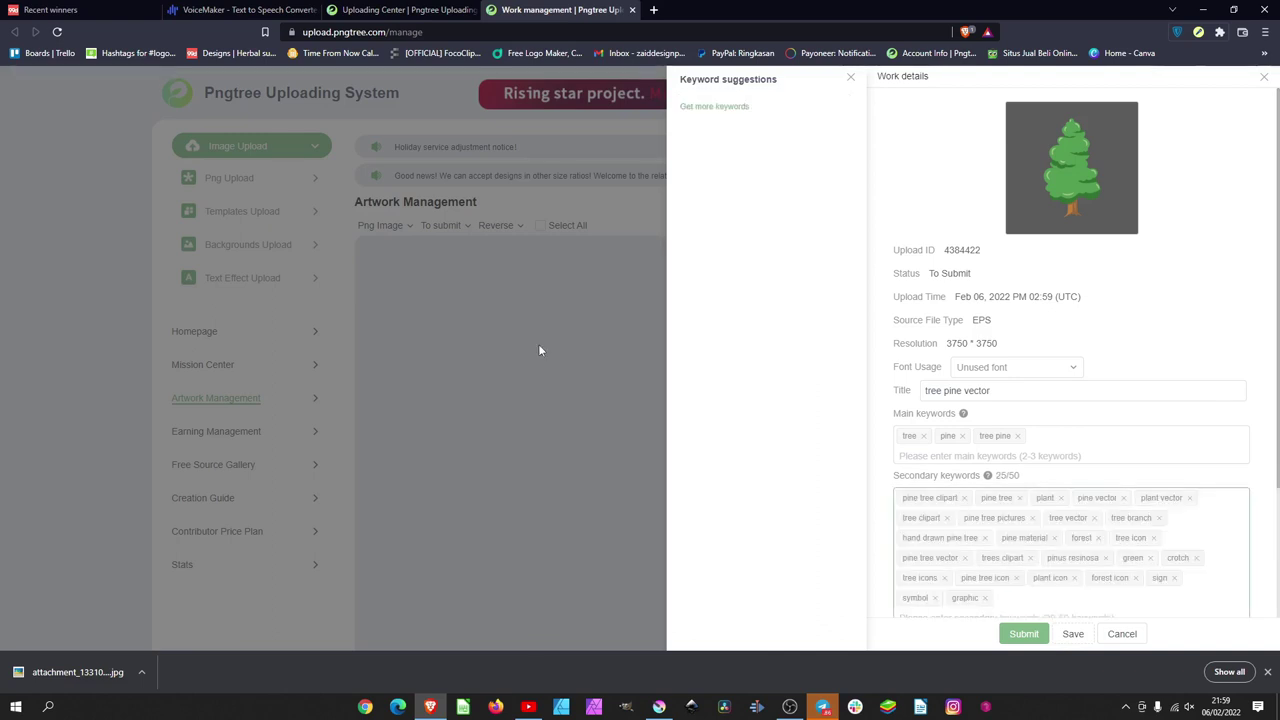
Enter main copy 'pohon pinus', submit the work, and close the keyword suggestions panel.
key("Tab")
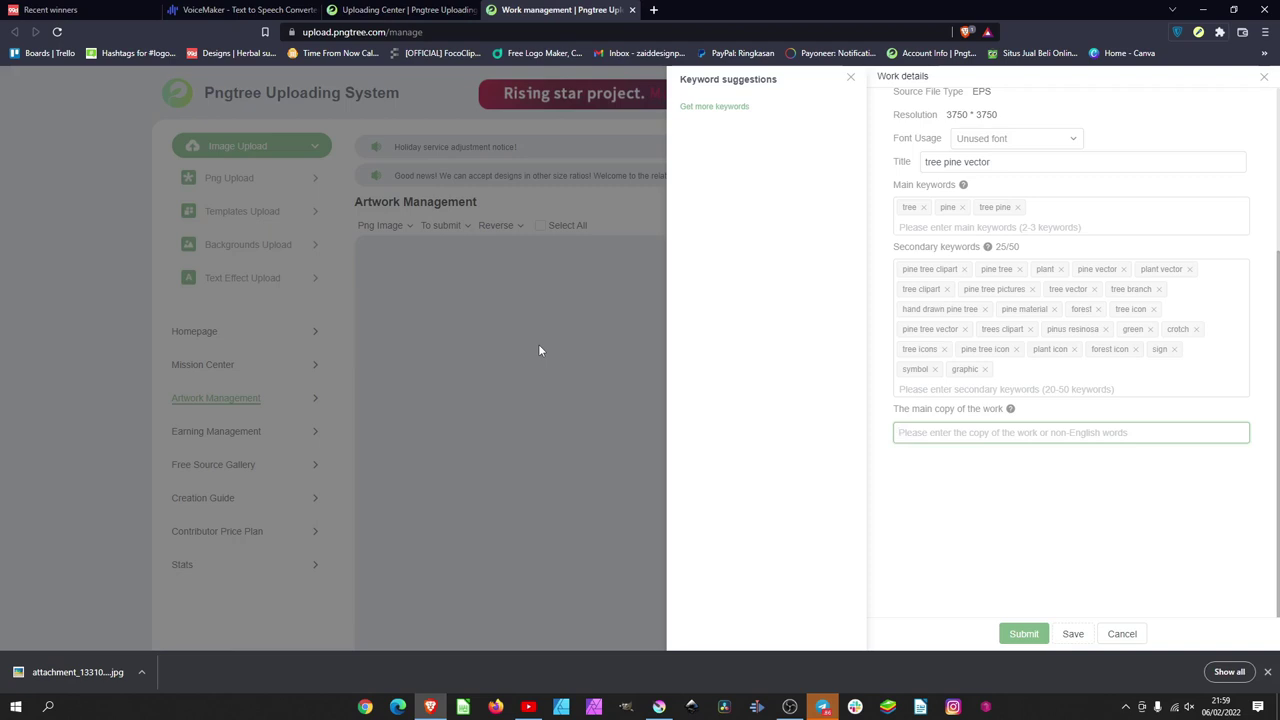
type("pohon pinus")
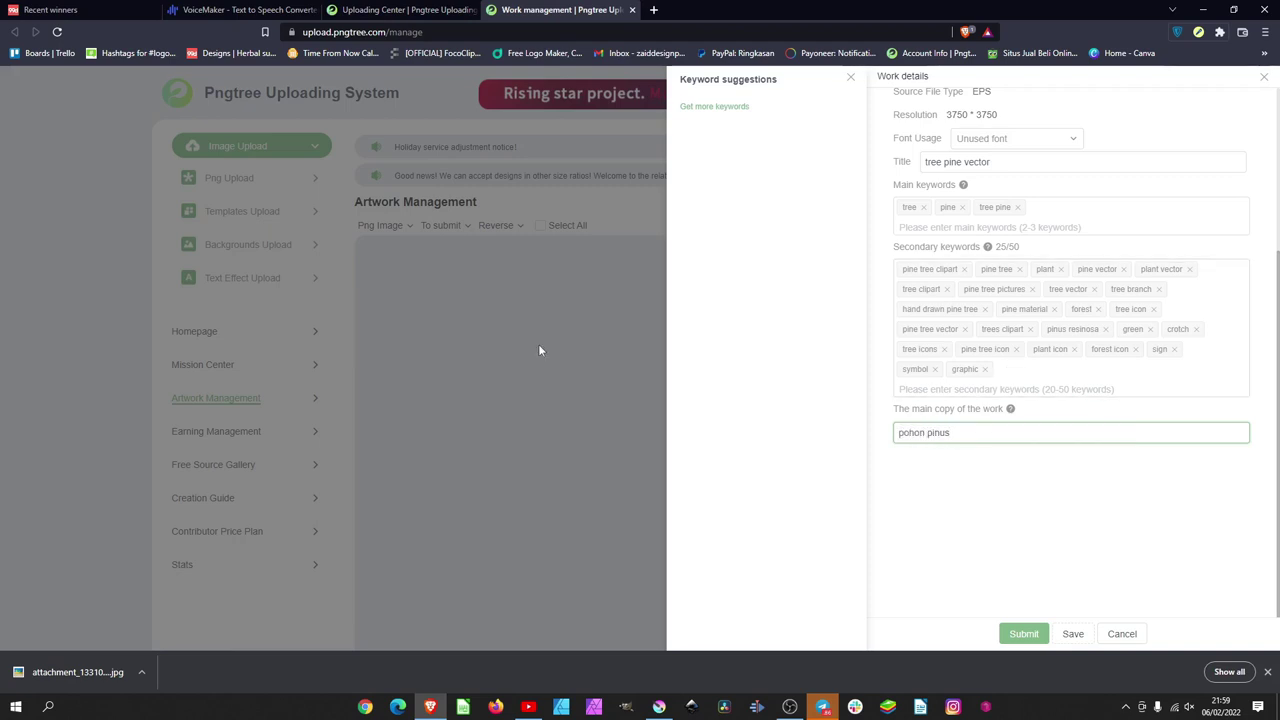
key("Return")
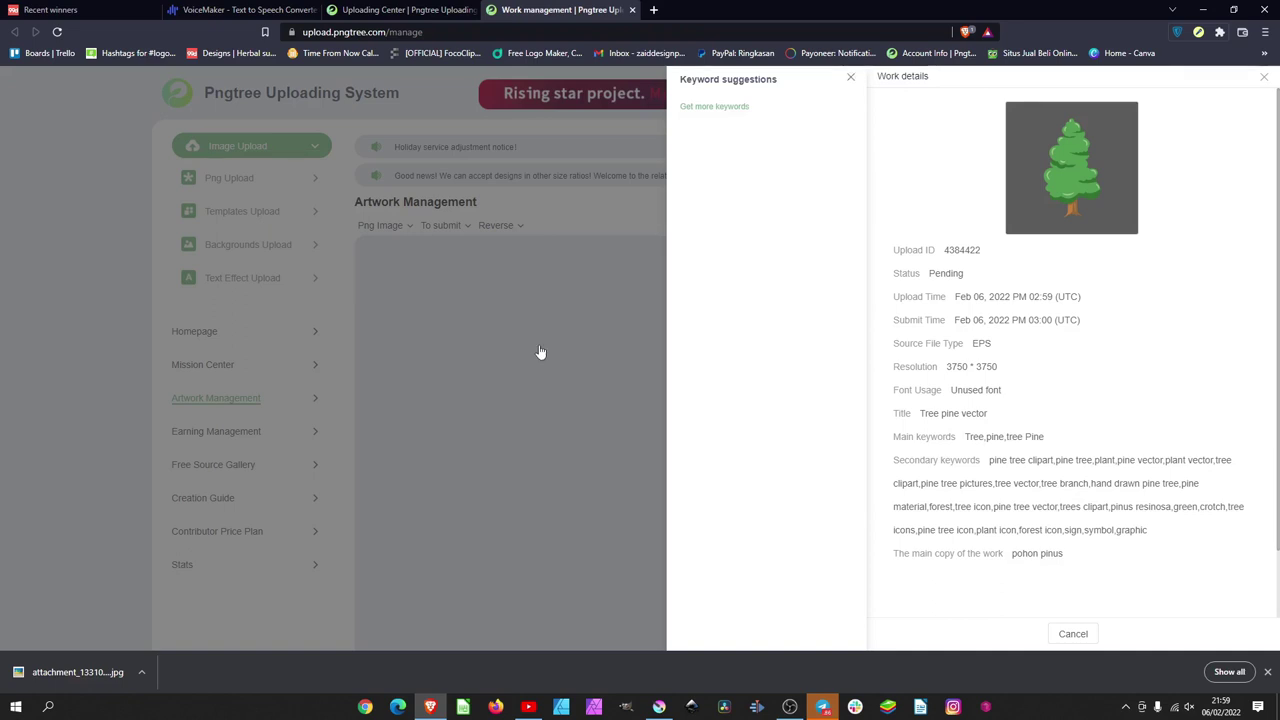
left_click(539, 350)
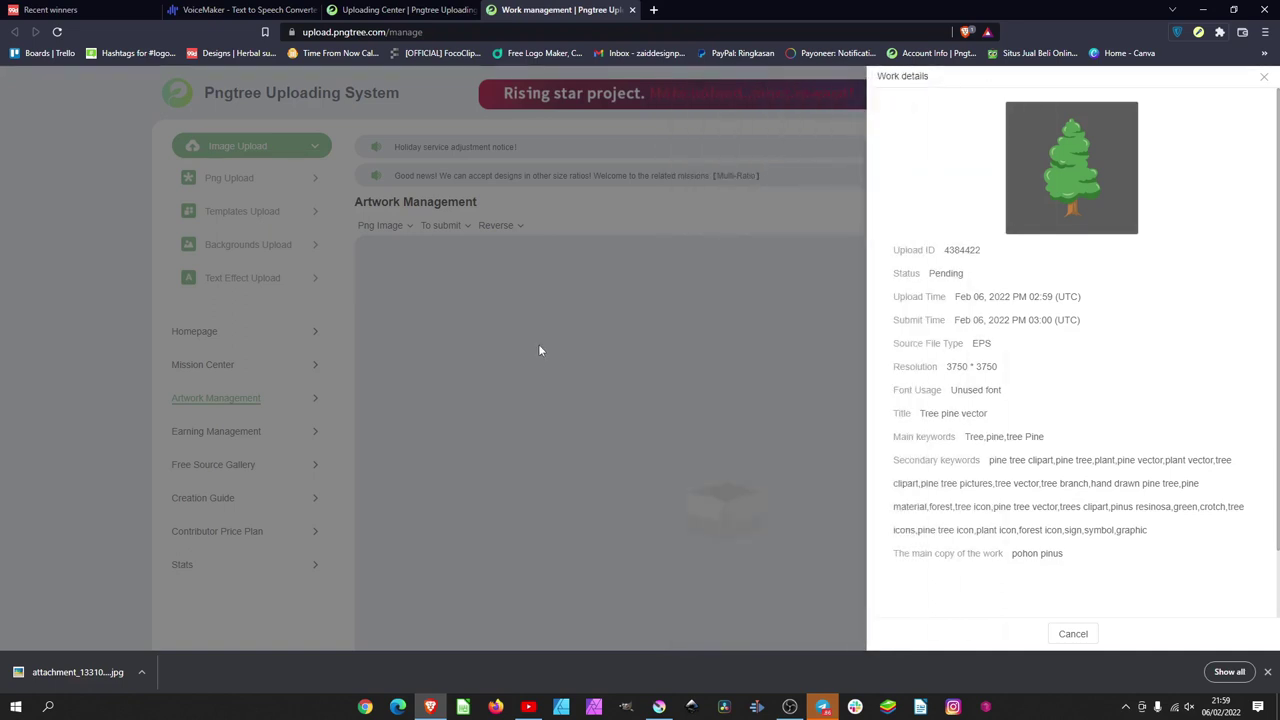